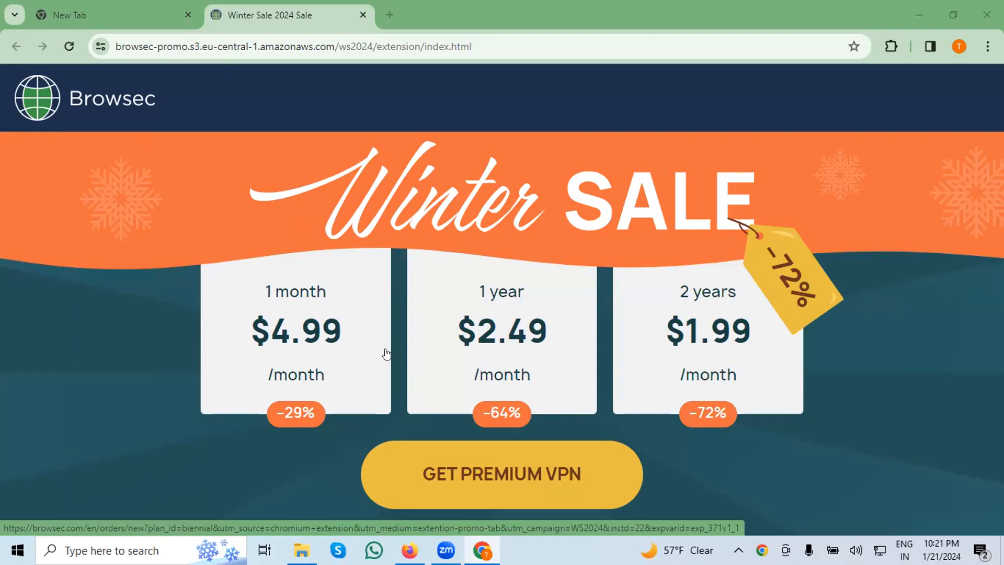
# Close the Winter Sale 2024 page opened by the Browsec extension.
pyautogui.click(13, 41)
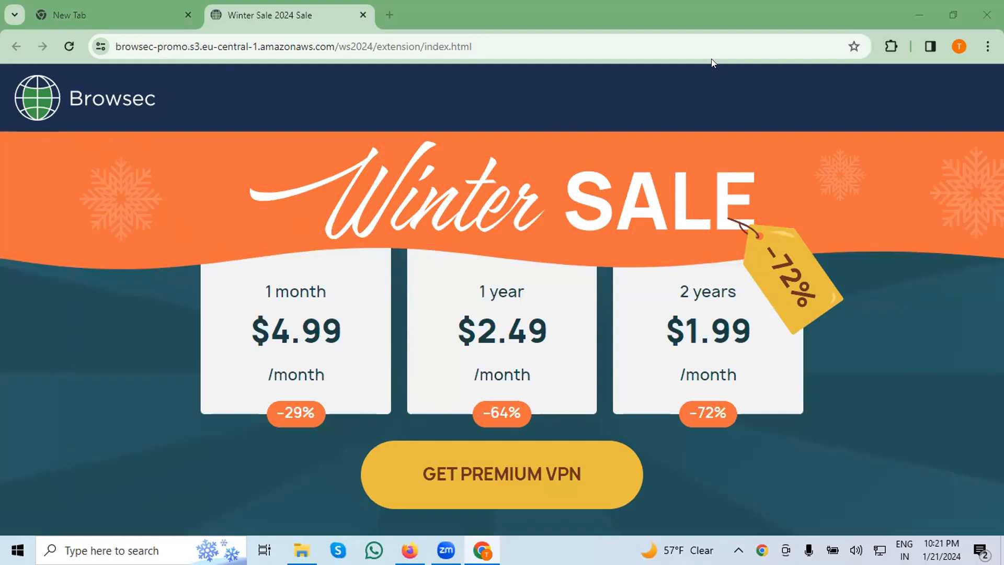
pyautogui.click(364, 14)
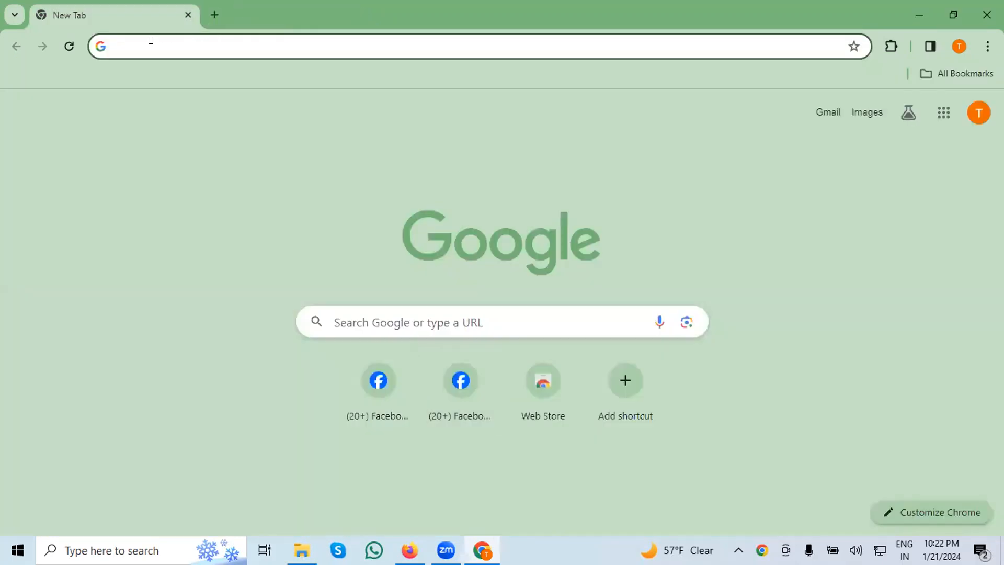
pyautogui.click(134, 44)
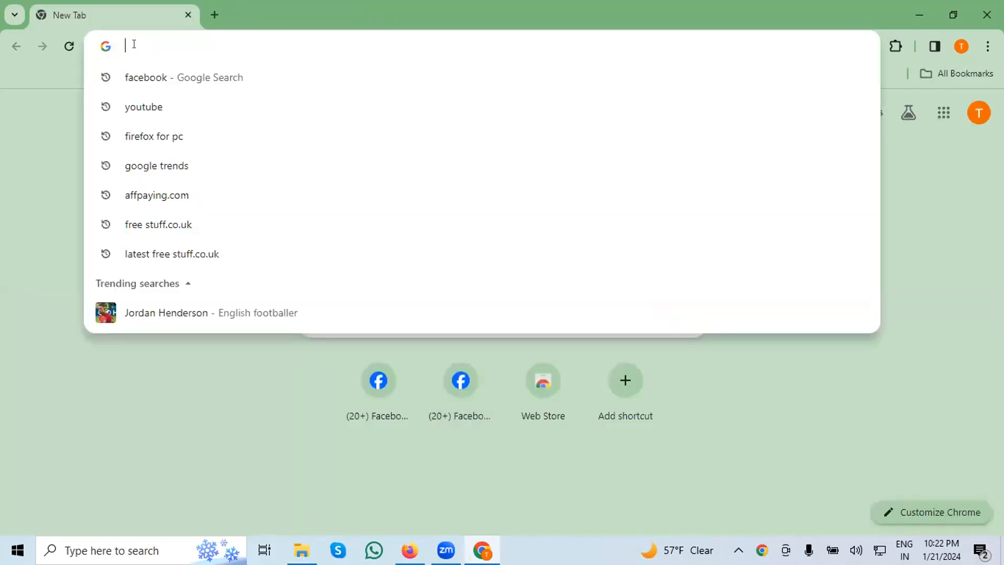
pyautogui.write('f')
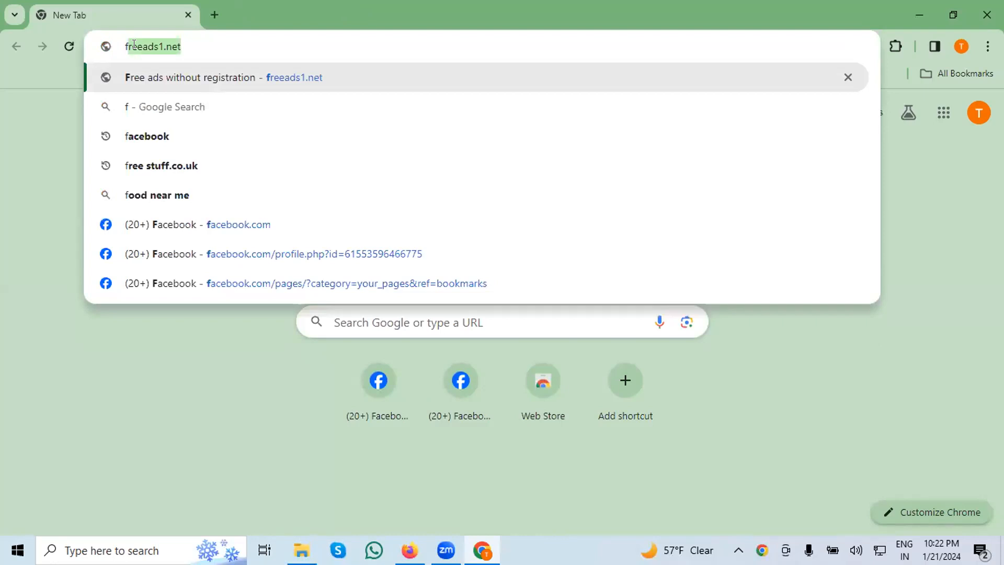
pyautogui.write('a')
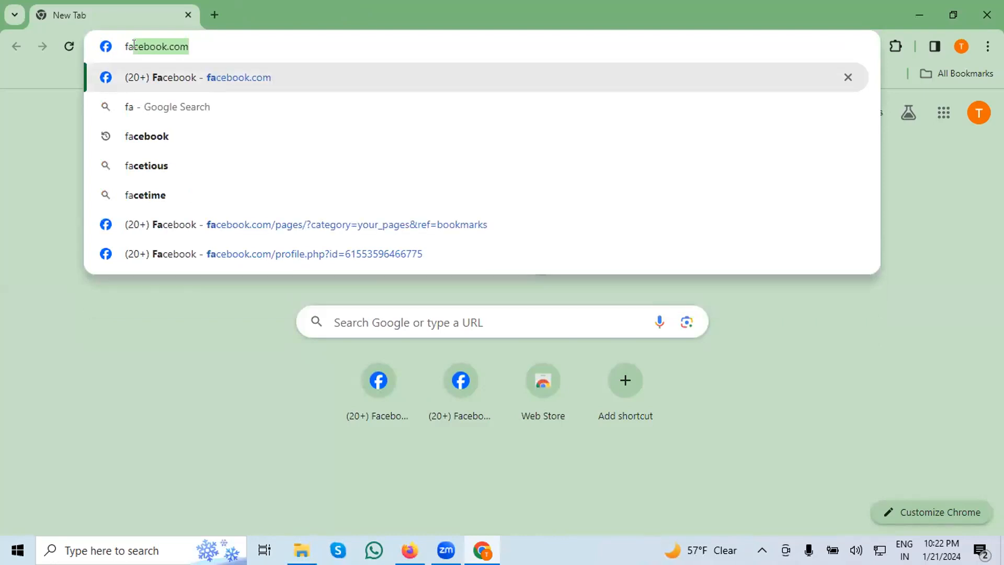
pyautogui.write('ce')
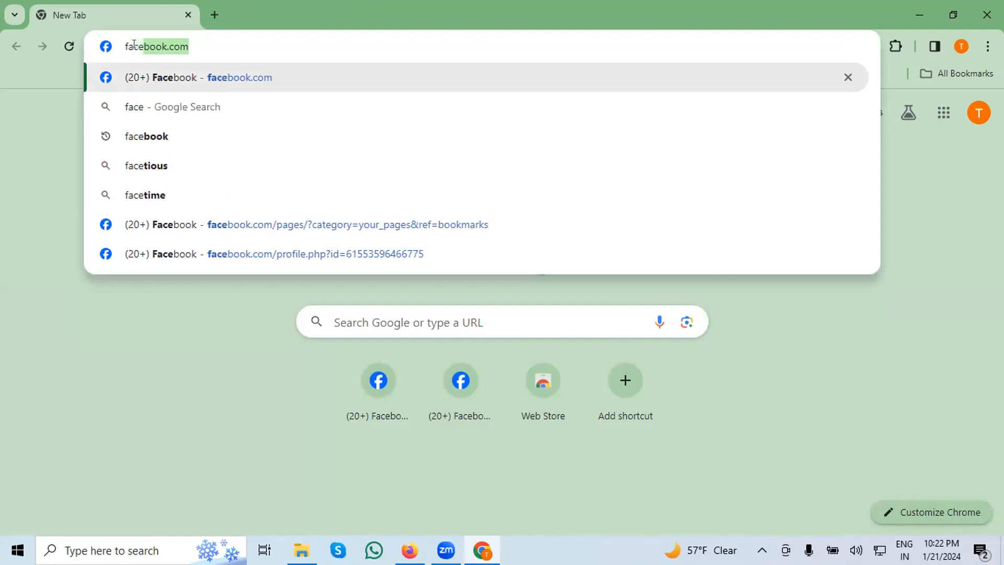
pyautogui.write('book')
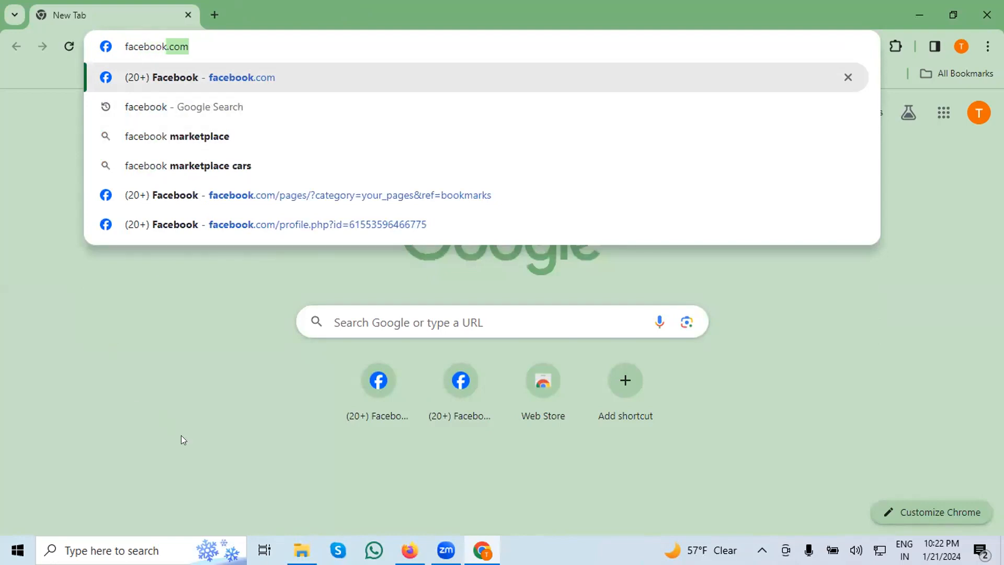
pyautogui.press('Return')
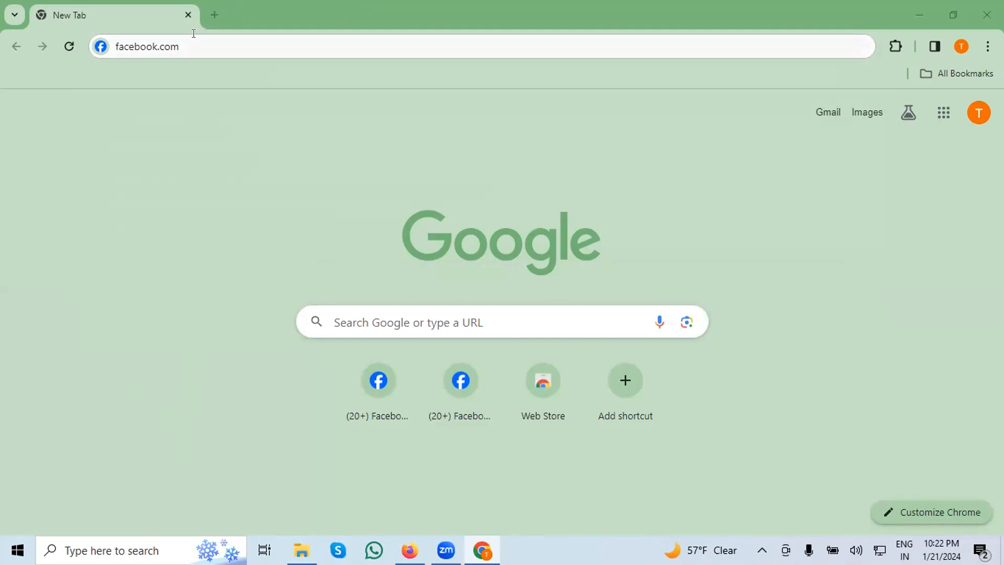
pyautogui.click(181, 45)
pyautogui.press('BackSpace')
pyautogui.press('BackSpace')
pyautogui.press('BackSpace')
pyautogui.press('BackSpace')
pyautogui.press('BackSpace')
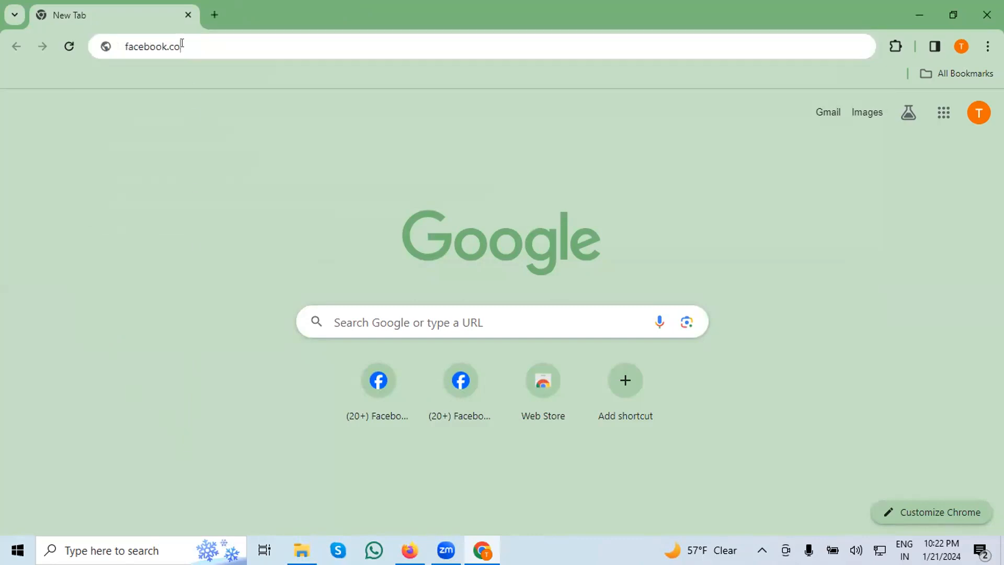
pyautogui.press('BackSpace')
pyautogui.press('BackSpace')
pyautogui.press('BackSpace')
pyautogui.press('BackSpace')
pyautogui.press('BackSpace')
pyautogui.press('BackSpace')
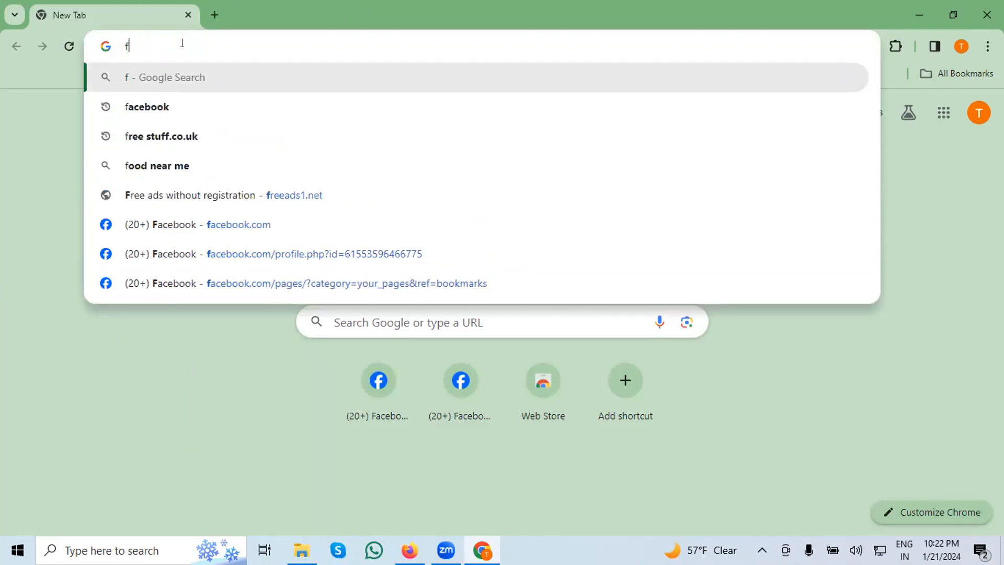
pyautogui.press('BackSpace')
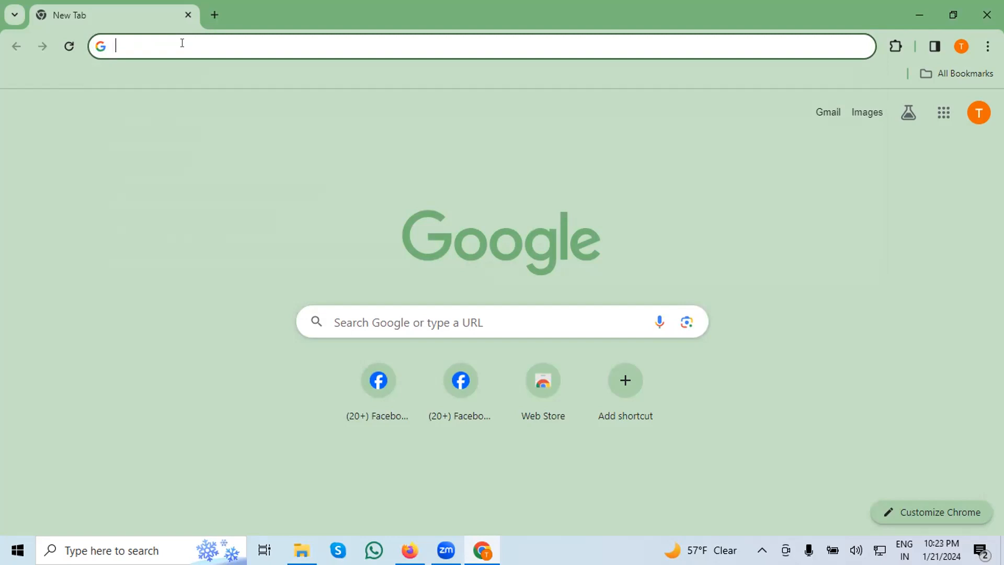
# Enter "business" as the first part of the web address.
pyautogui.write('bu')
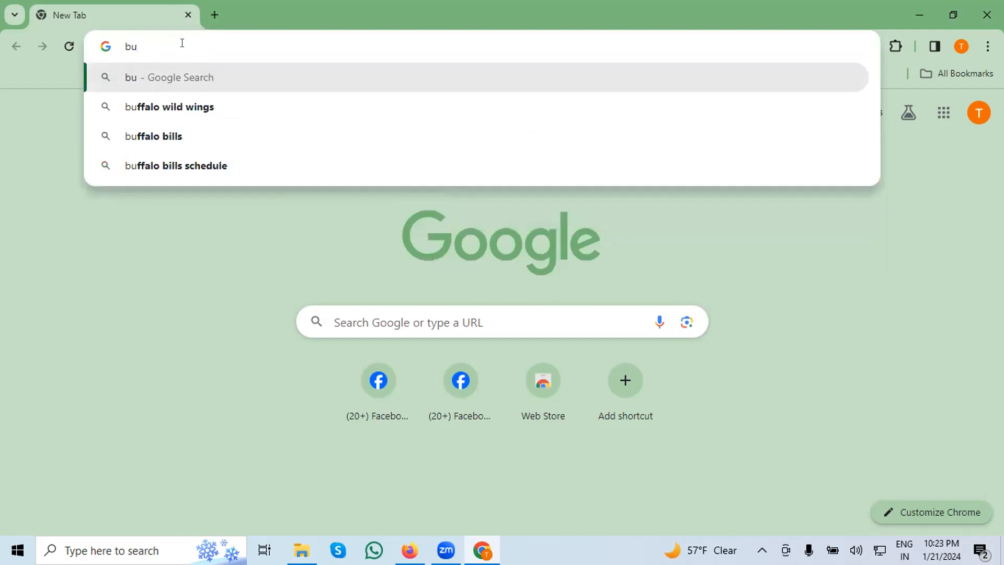
pyautogui.write('si')
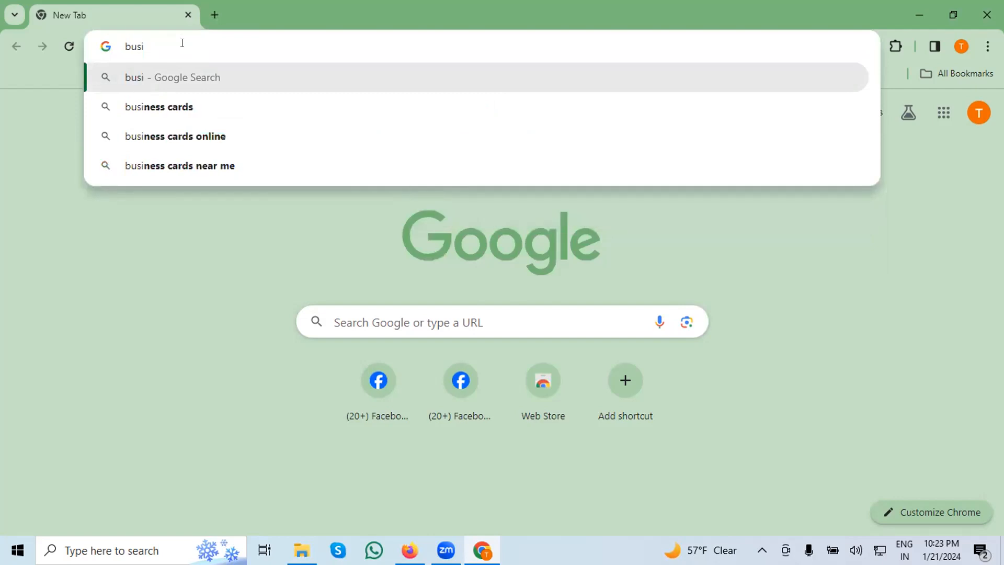
pyautogui.write('ness')
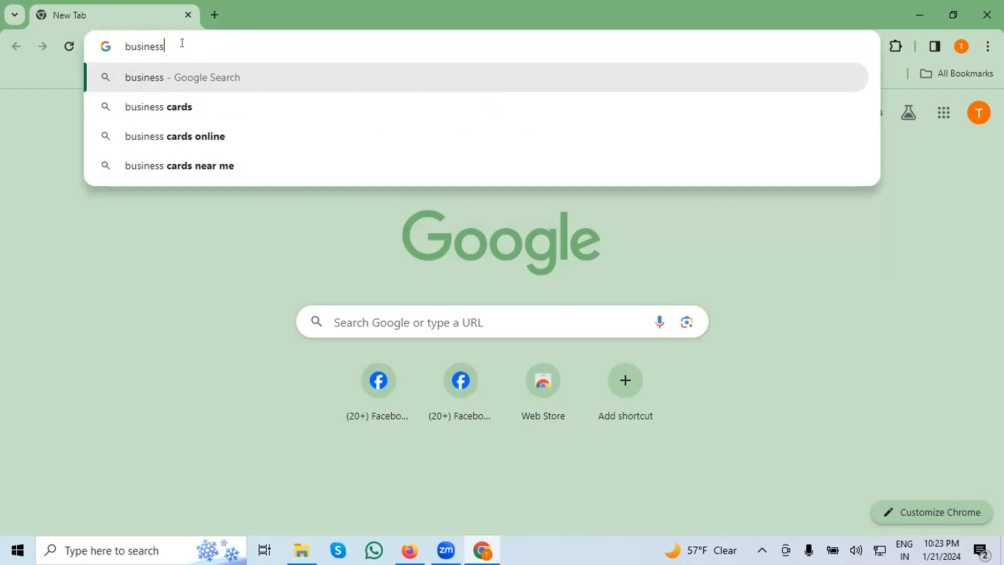
pyautogui.write('.')
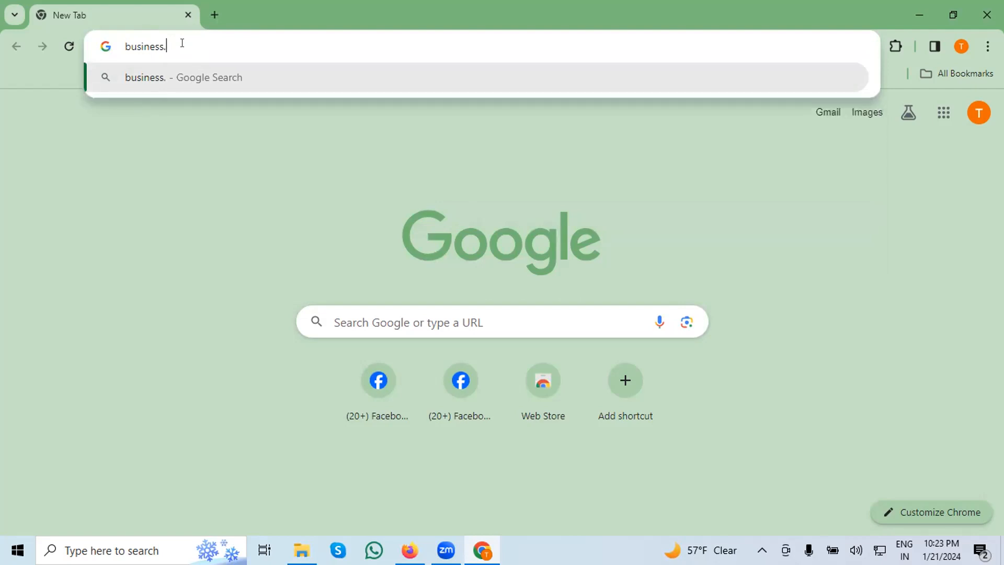
pyautogui.write('com')
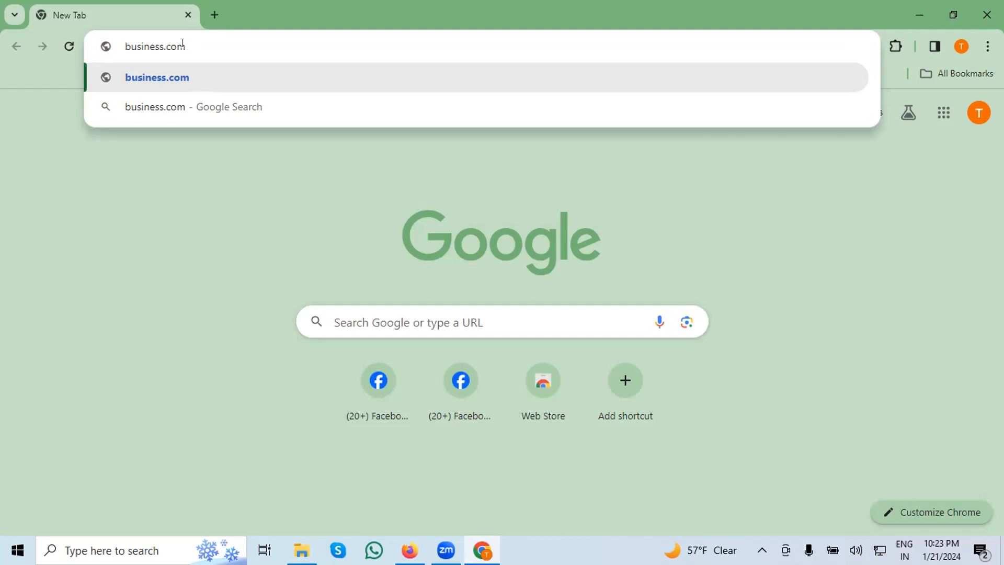
pyautogui.press('BackSpace')
pyautogui.press('BackSpace')
pyautogui.press('BackSpace')
pyautogui.press('BackSpace')
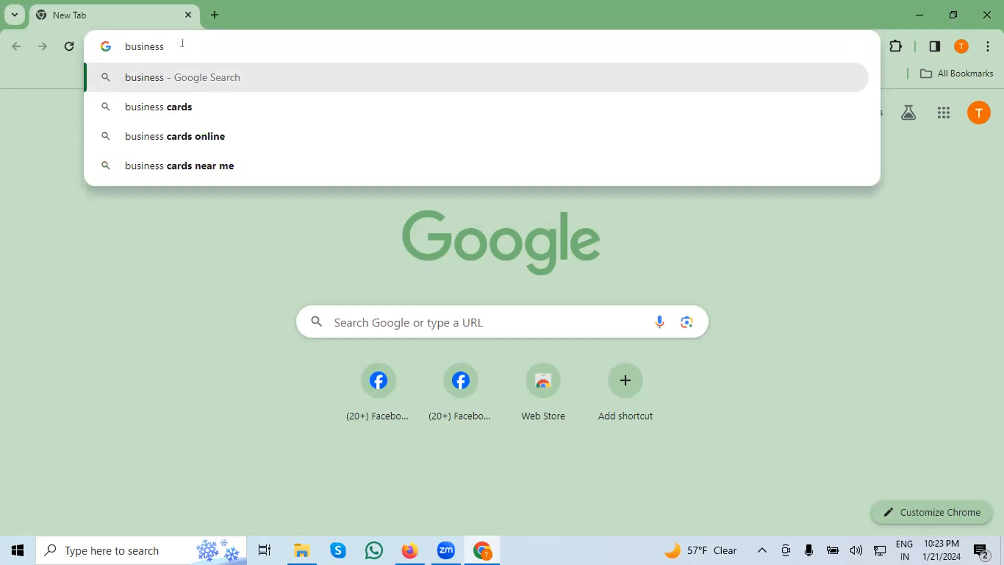
# Extend the web address with ".facebook.com" so it reads business.facebook.com.
pyautogui.write('.')
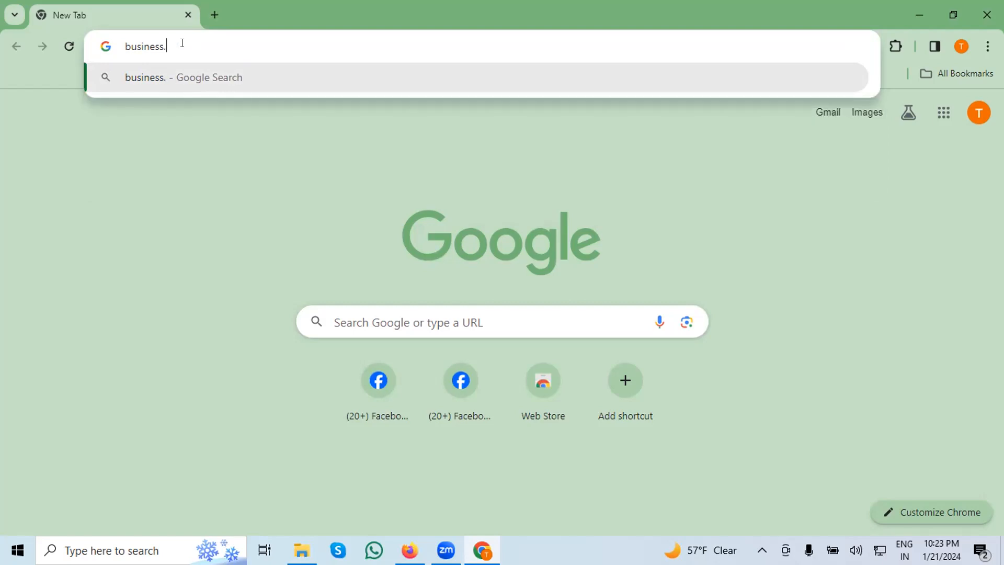
pyautogui.write('f')
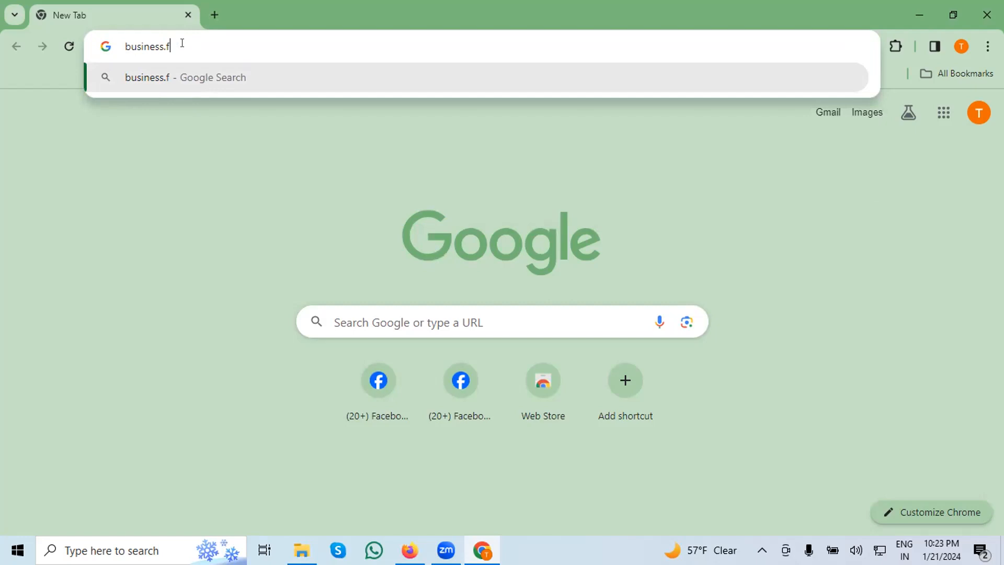
pyautogui.write('ace')
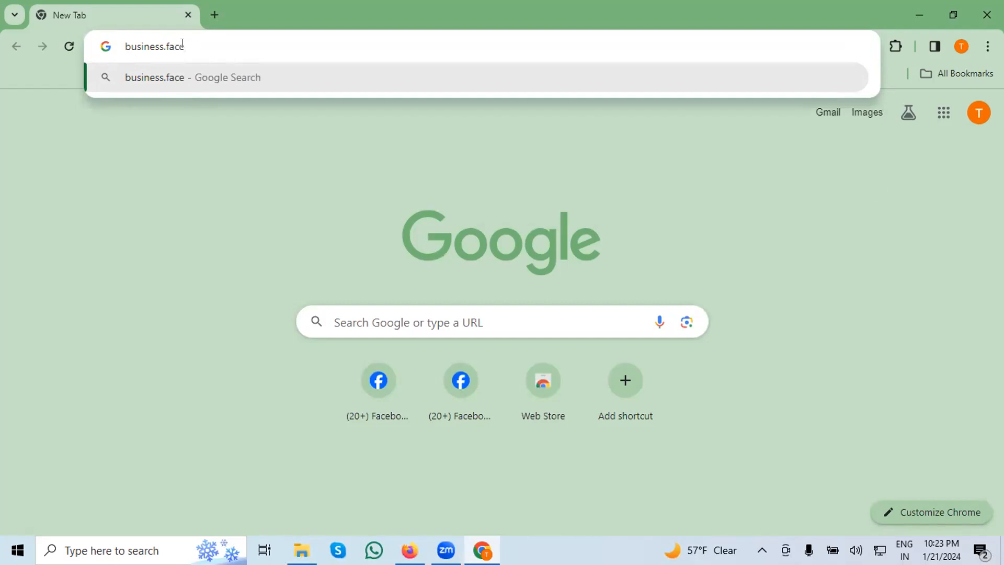
pyautogui.write('book')
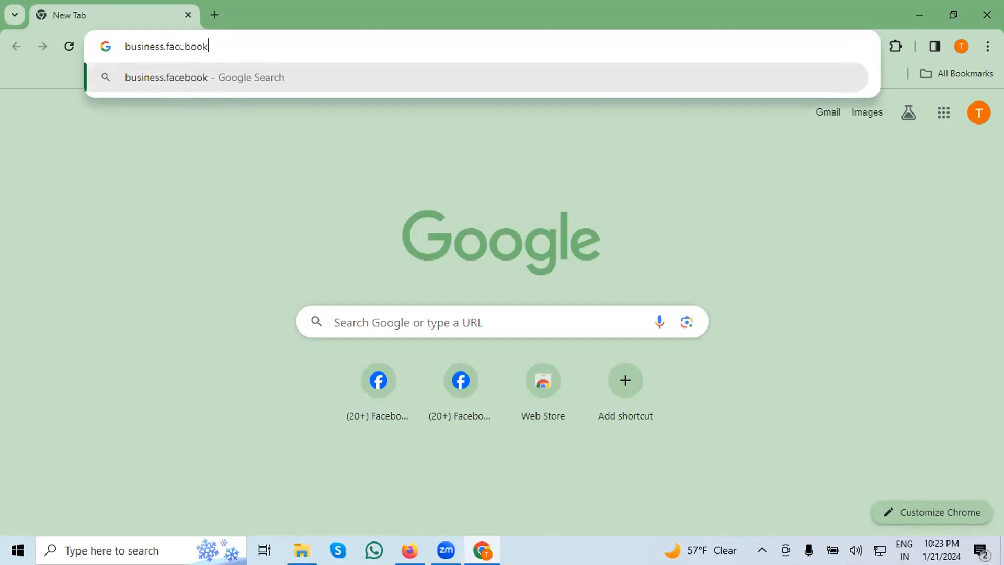
pyautogui.write('.com')
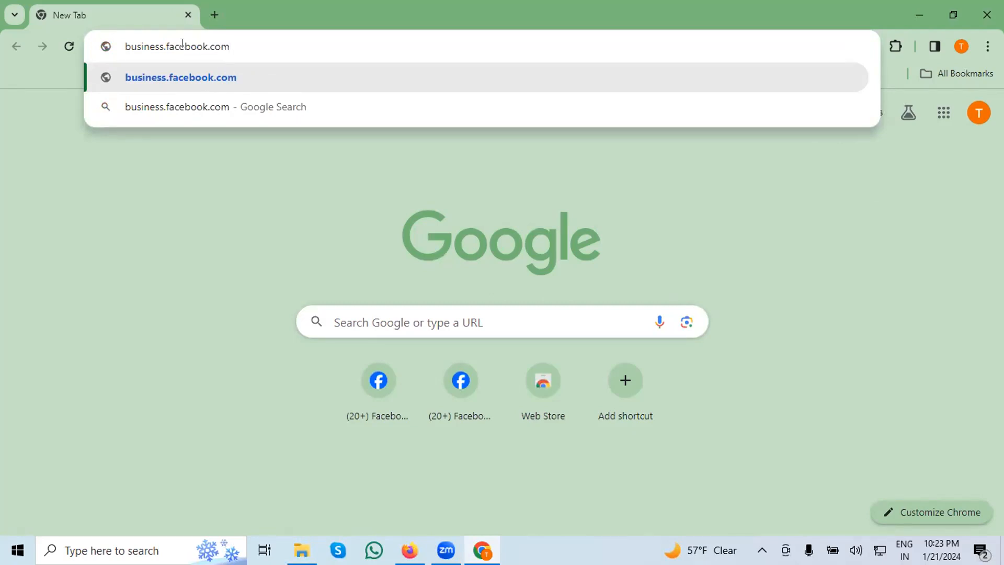
pyautogui.write('?')
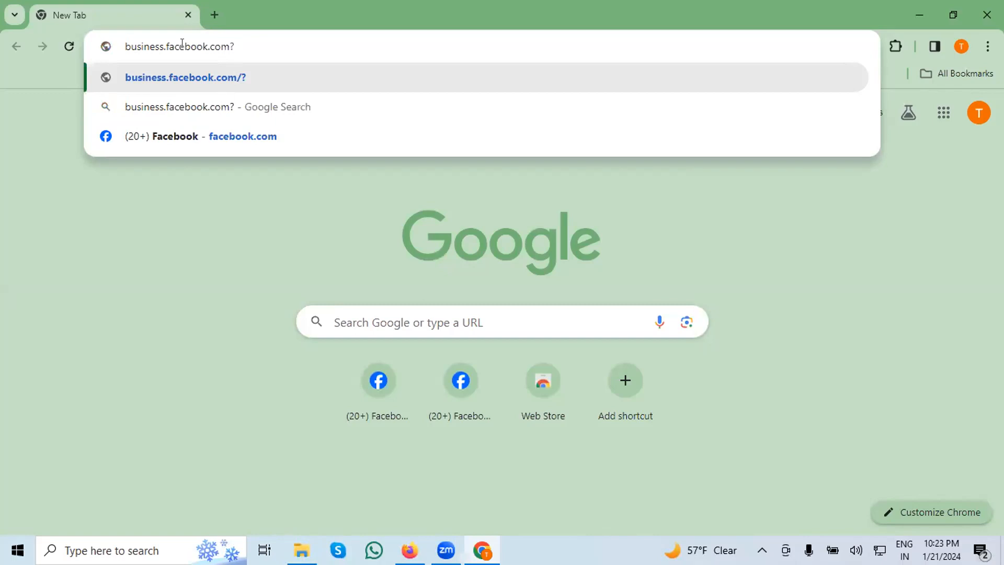
pyautogui.press('BackSpace')
pyautogui.write('?')
pyautogui.press('BackSpace')
# Append "/overview" to the web address and request business.facebook.com/overview.
pyautogui.write('/')
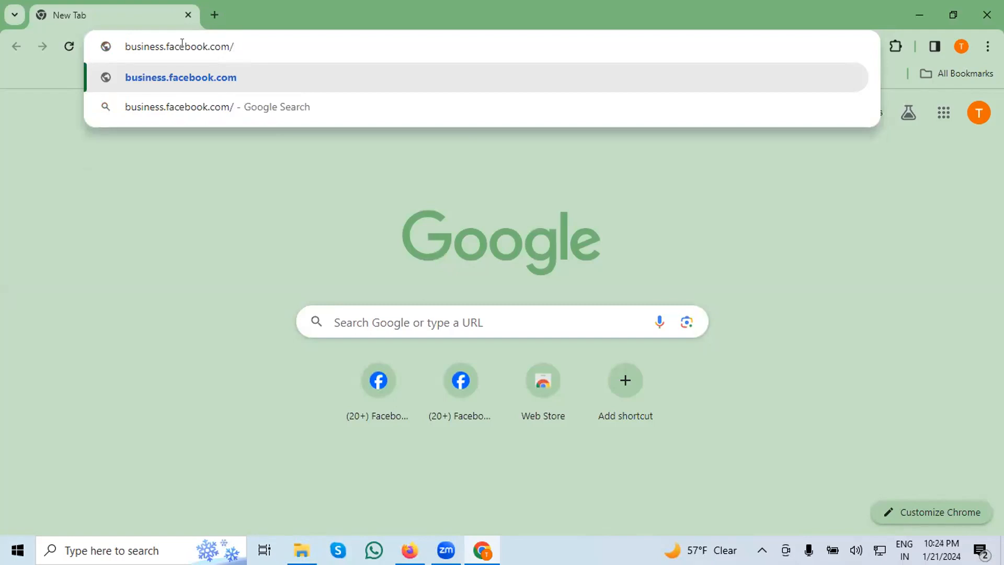
pyautogui.write('o')
pyautogui.write('v')
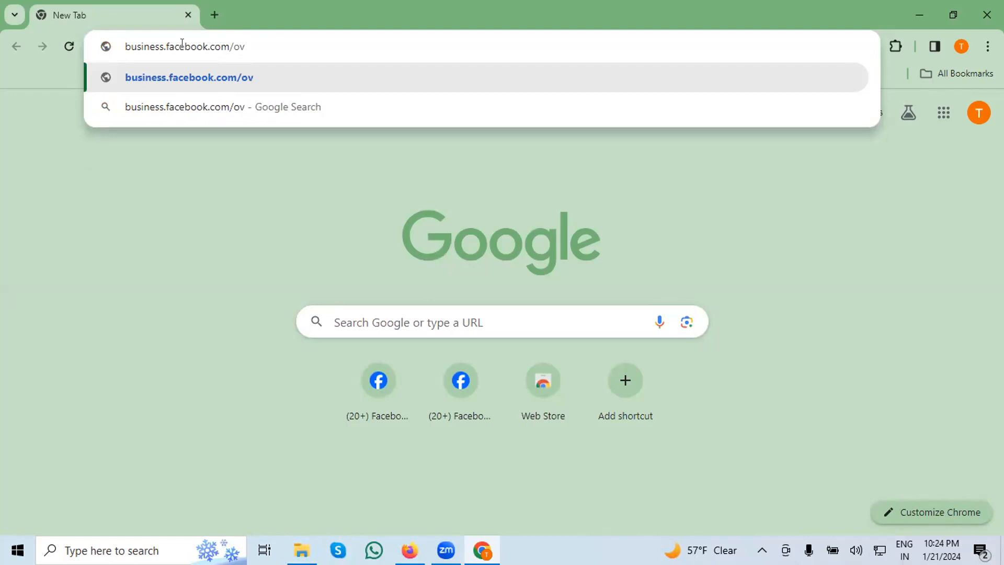
pyautogui.write('er')
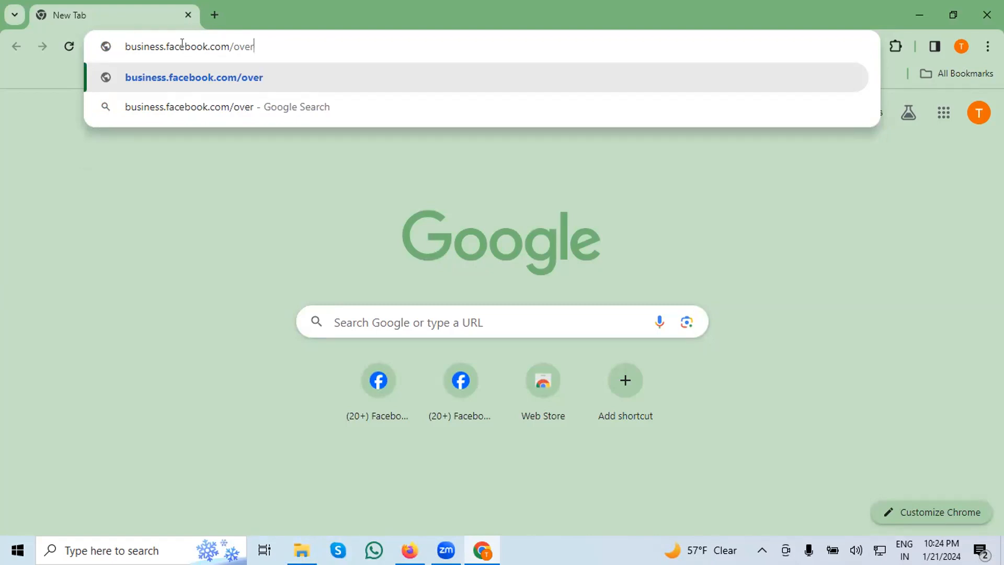
pyautogui.write('vi')
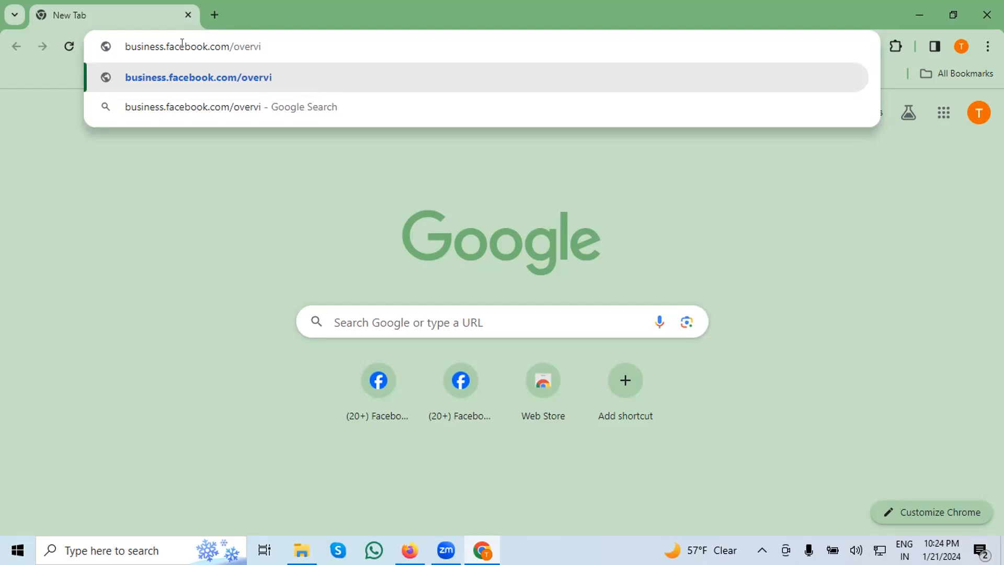
pyautogui.write('ew')
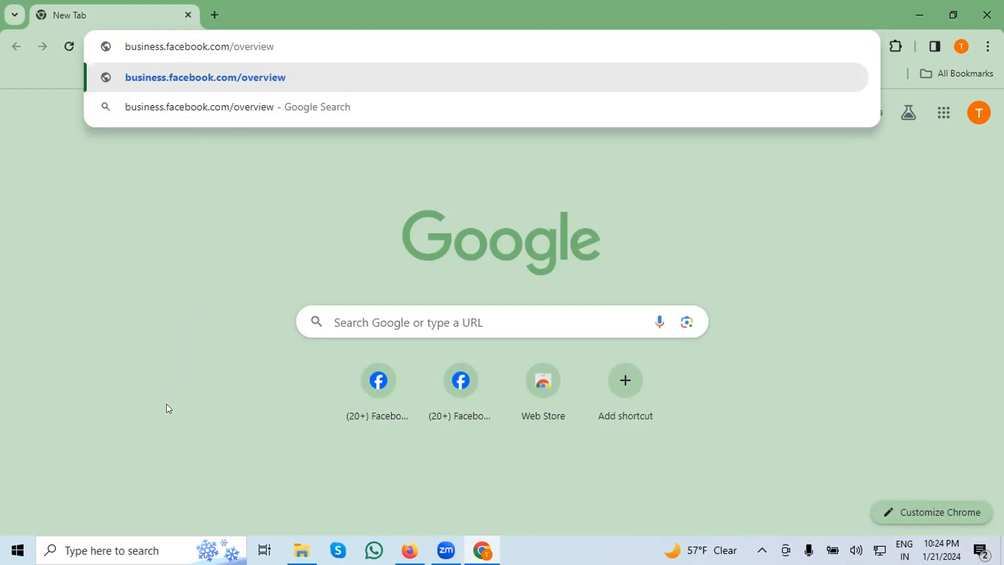
pyautogui.press('Return')
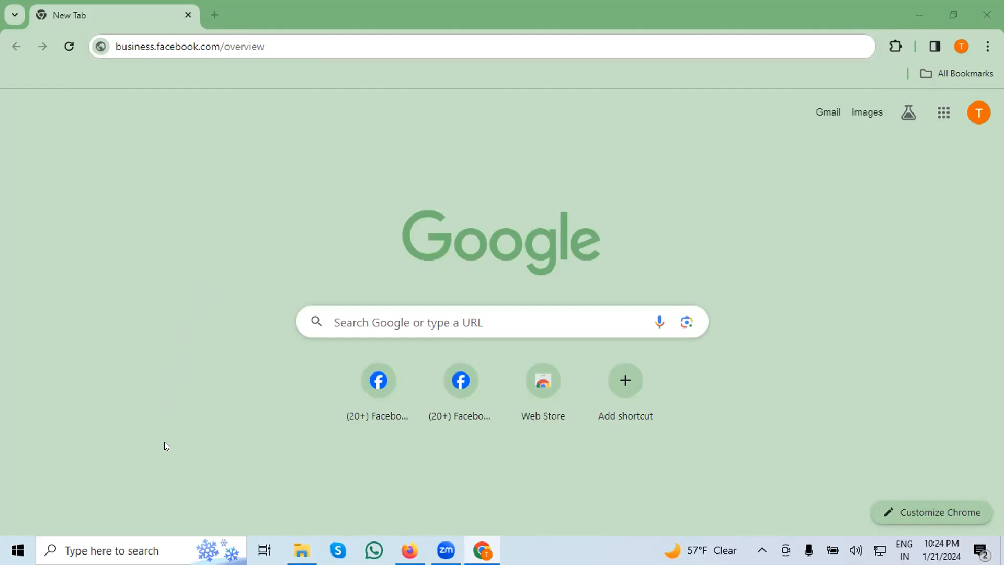
# Resubmit the business.facebook.com/overview address to open Meta's business tools login page, and look through its introduction.
pyautogui.click(278, 49)
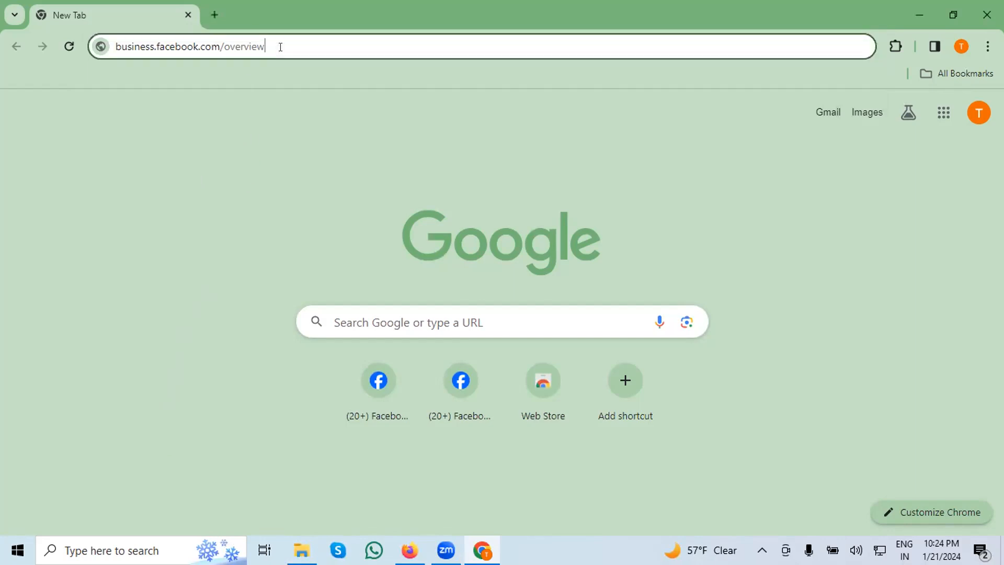
pyautogui.moveTo(274, 46); pyautogui.dragTo(112, 42)
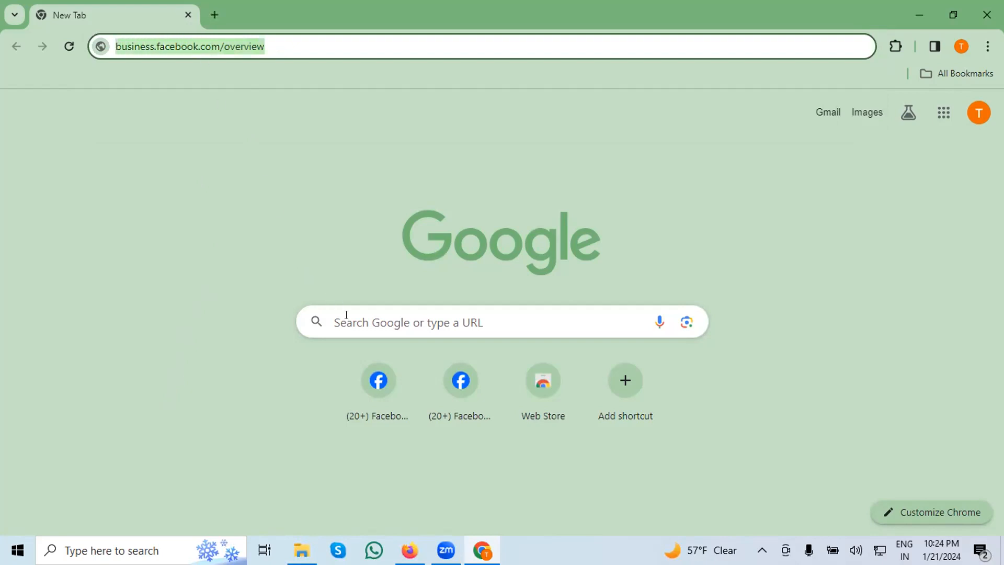
pyautogui.rightClick(180, 48)
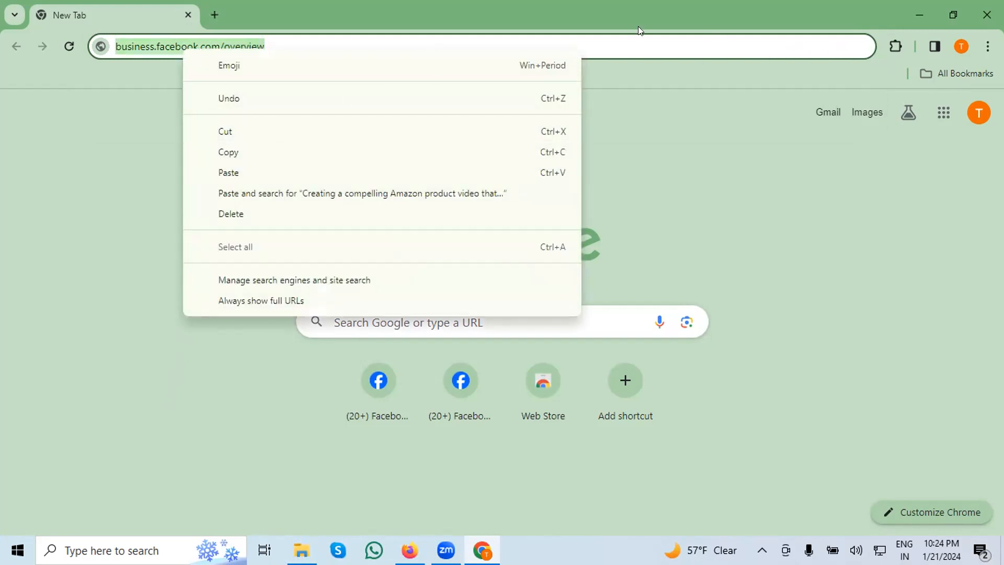
pyautogui.click(606, 46)
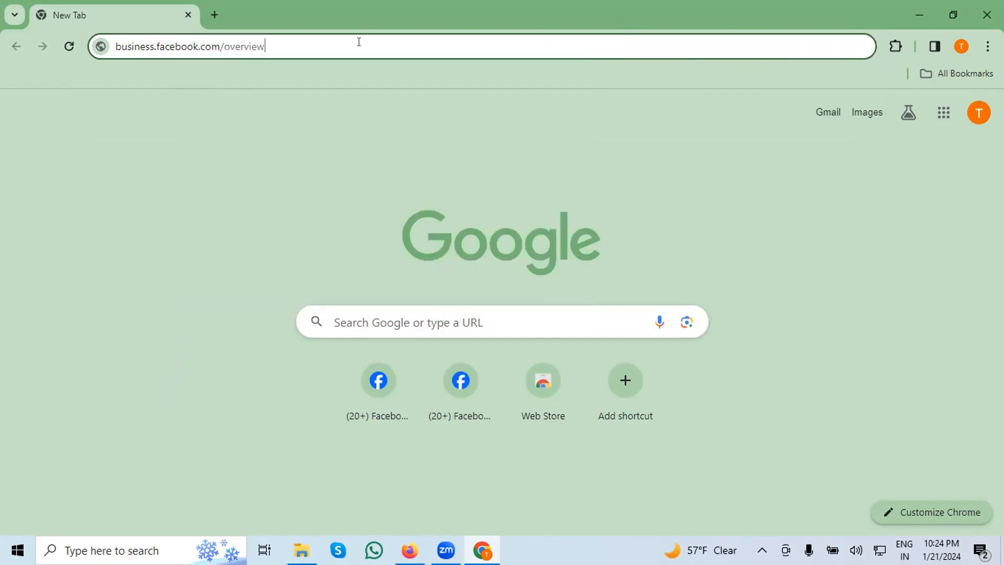
pyautogui.press('Return')
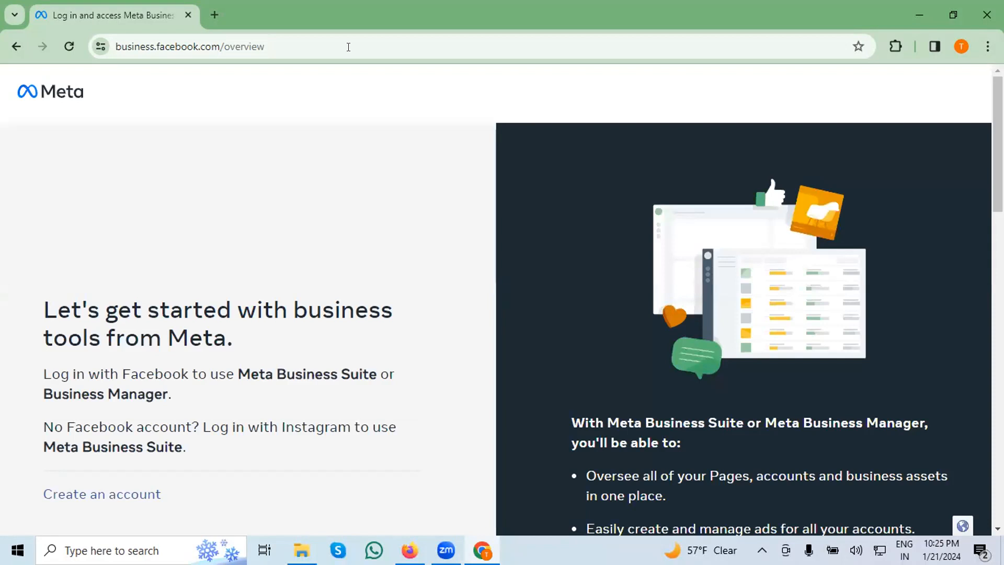
pyautogui.scroll(-2, 383, 136)
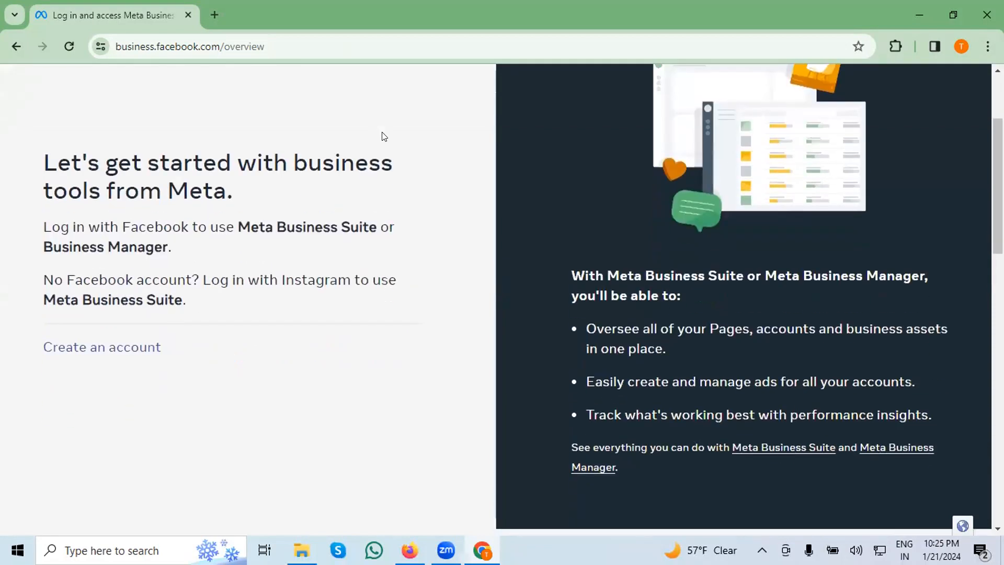
# Open the form for creating a business account in Business Manager.
pyautogui.scroll(2, 384, 143)
pyautogui.scroll(-4, 385, 146)
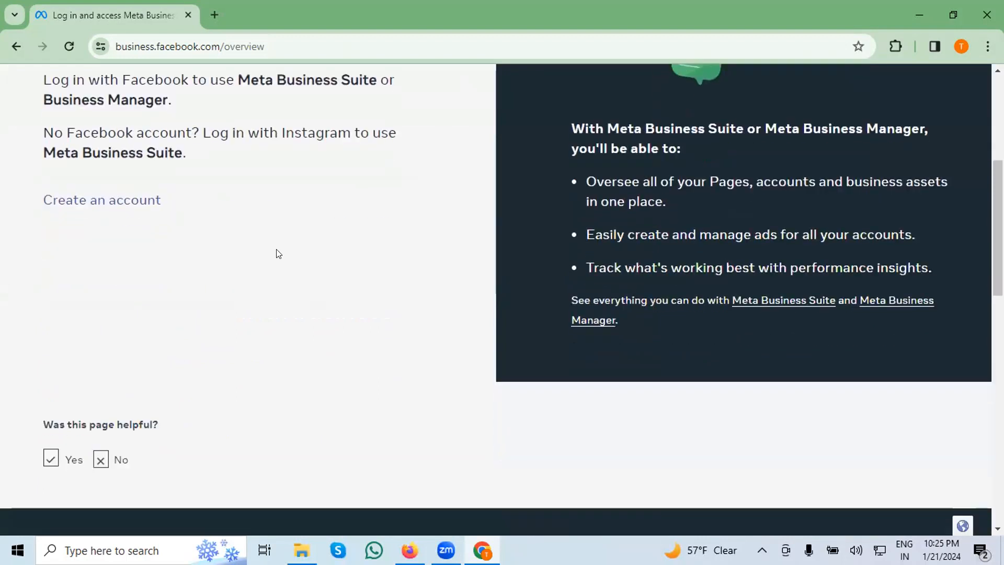
pyautogui.click(101, 202)
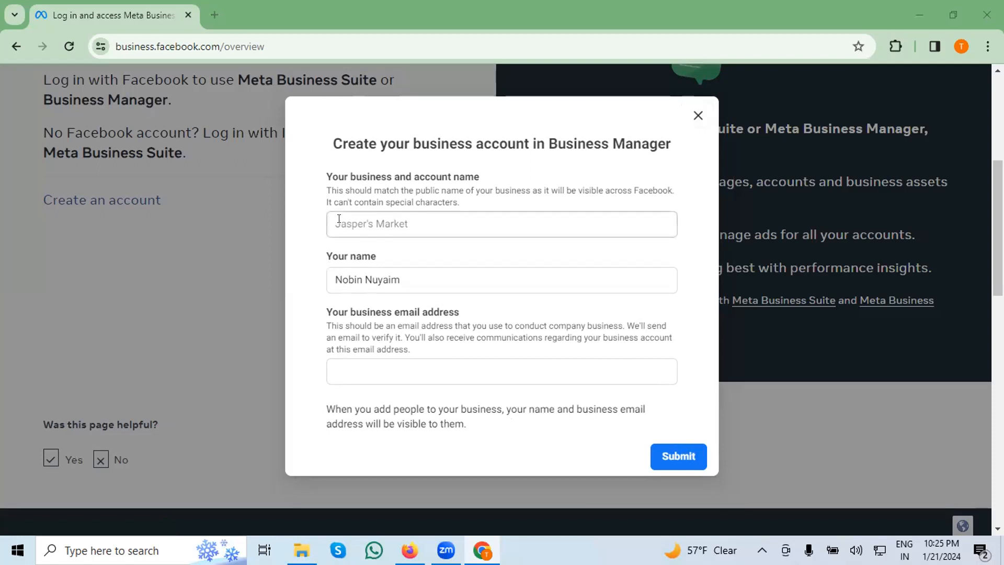
# Open Facebook in a new tab and switch to the Deep Discount Products page profile.
pyautogui.click(213, 14)
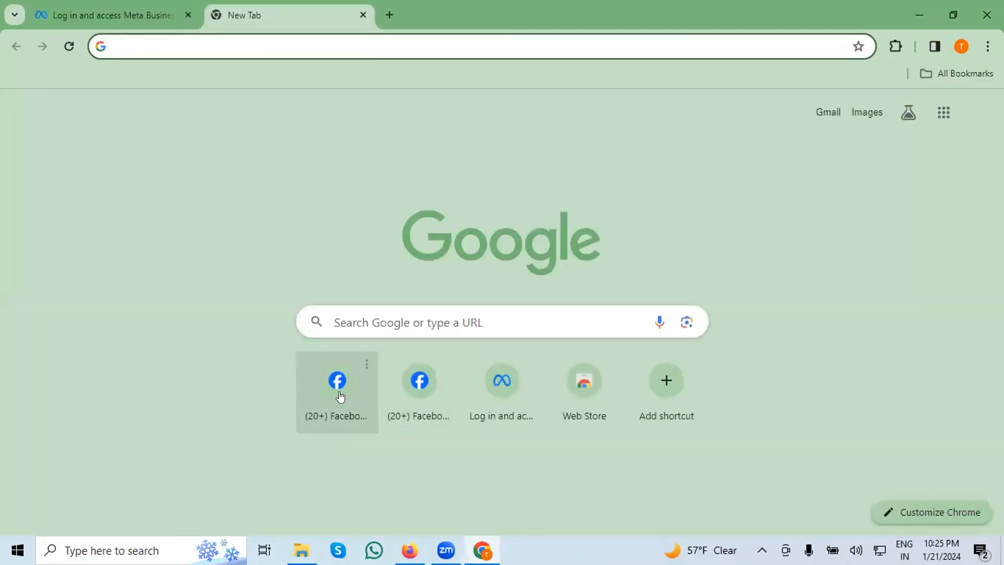
pyautogui.click(340, 396)
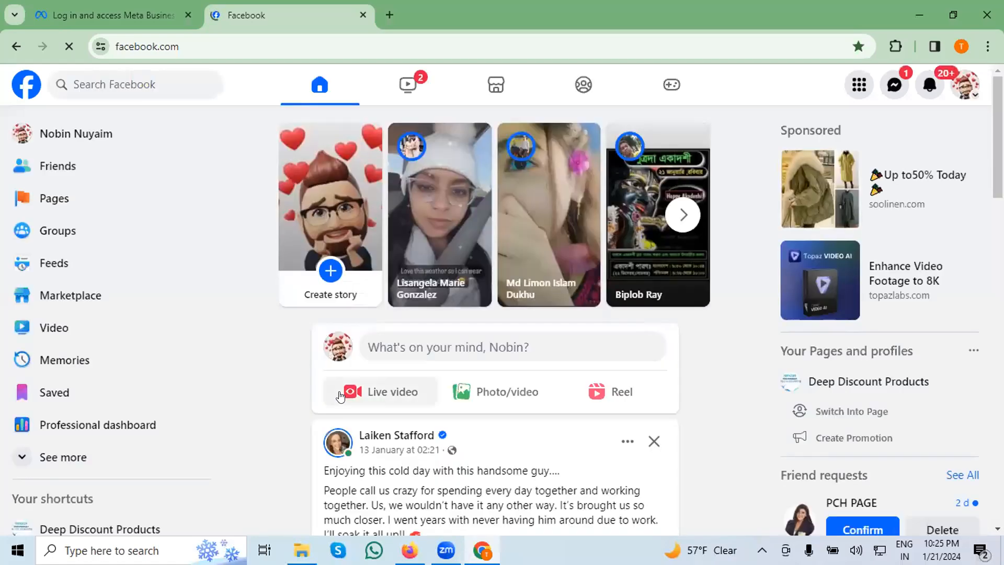
pyautogui.click(964, 81)
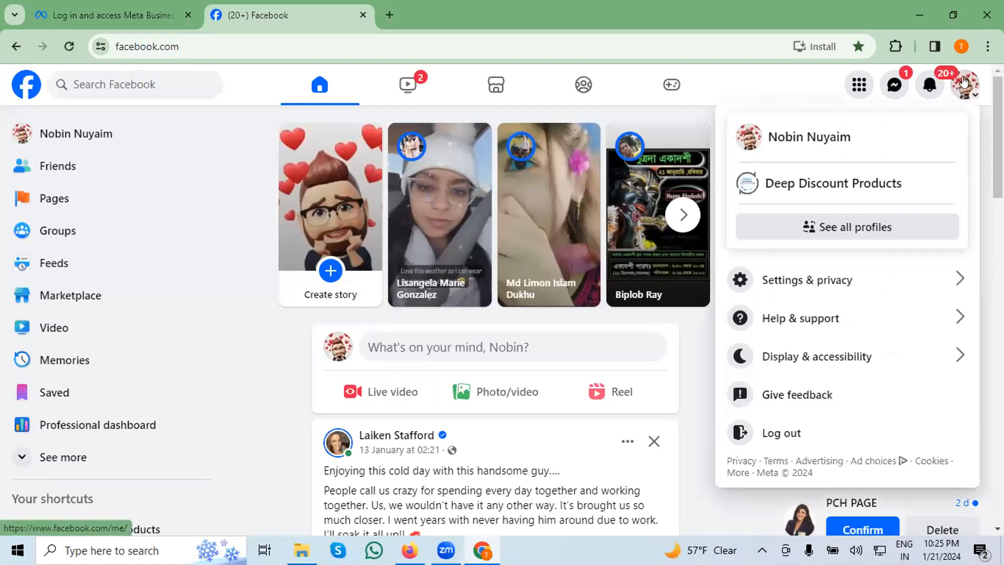
pyautogui.click(826, 185)
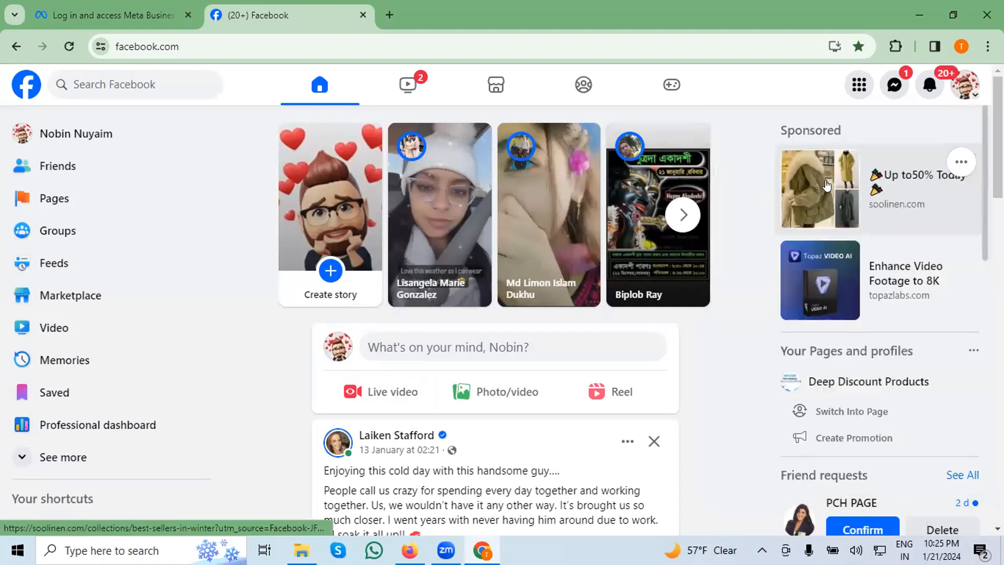
pyautogui.click(826, 186)
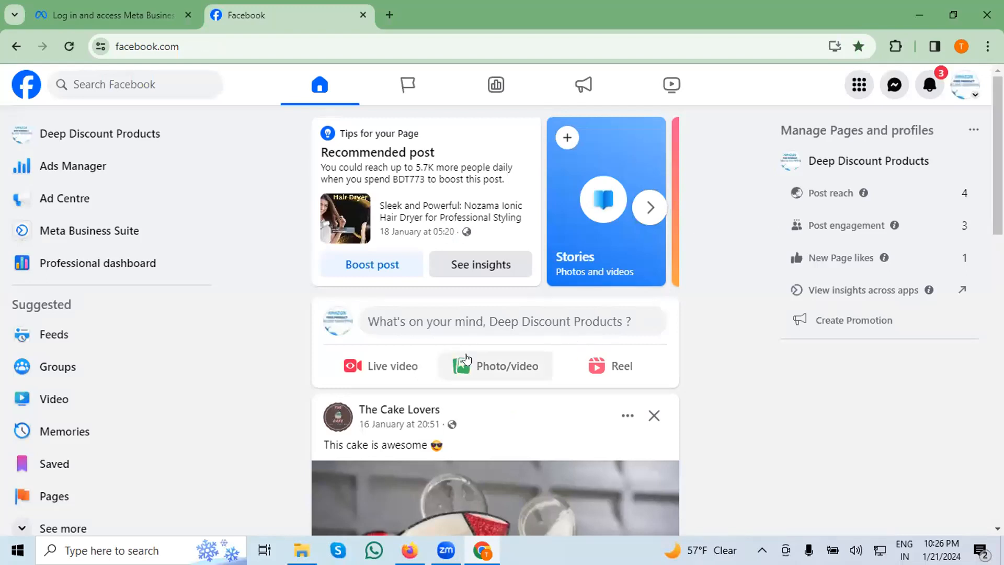
pyautogui.scroll(-4, 520, 358)
pyautogui.scroll(4, 521, 353)
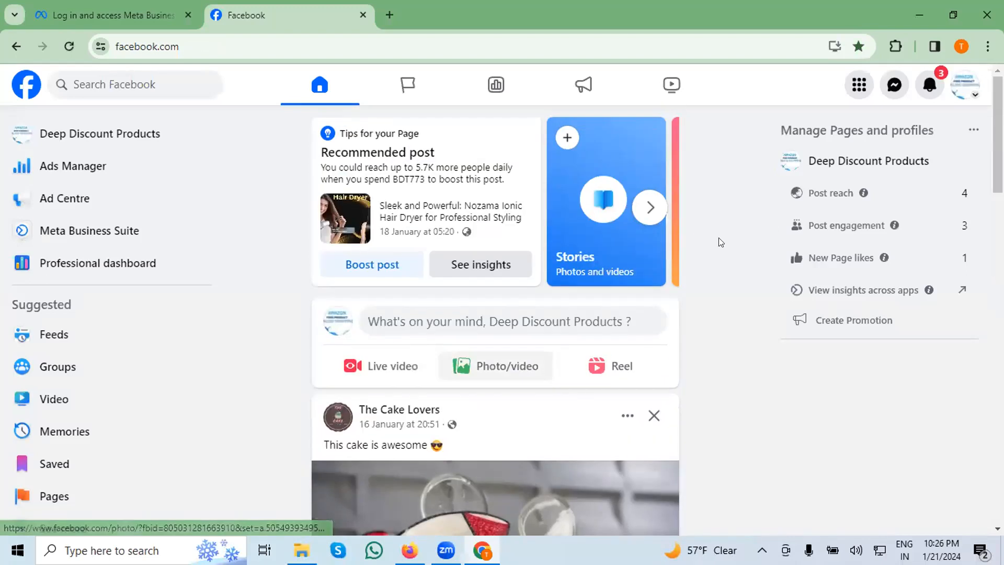
pyautogui.click(935, 160)
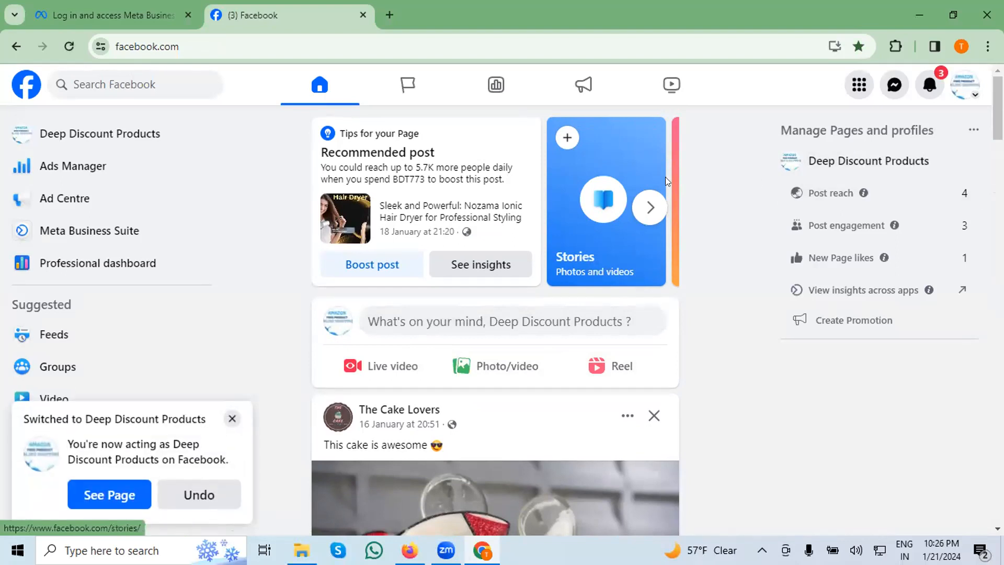
# Return to the business account form and start the business and account name with "Dee".
pyautogui.moveTo(112, 7)
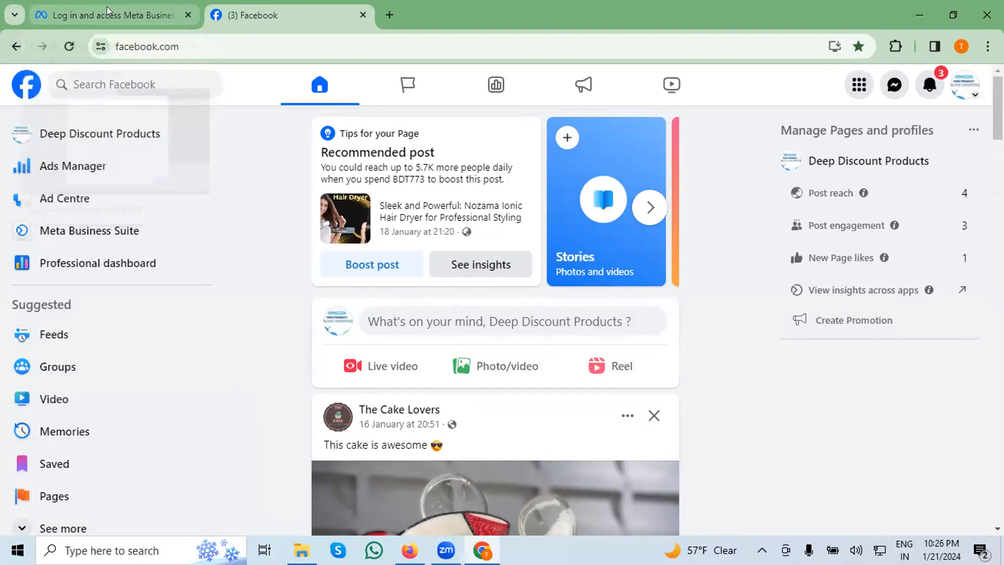
pyautogui.click(107, 6)
pyautogui.click(348, 220)
pyautogui.write('des')
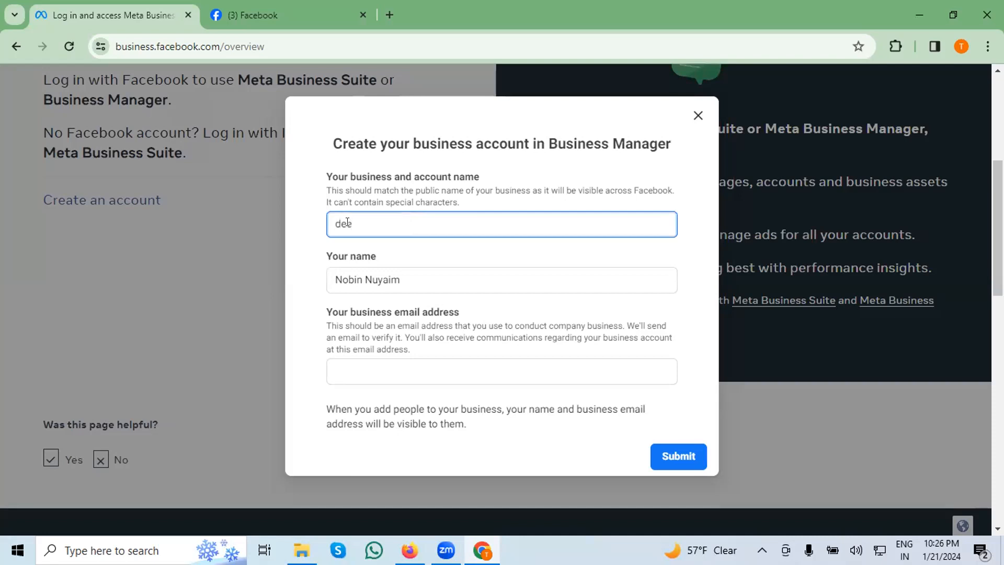
pyautogui.press('BackSpace')
pyautogui.press('BackSpace')
pyautogui.write('Dee')
# Check the spelling of the Page's name on Facebook and extend the business and account name to "Deep Dis".
pyautogui.click(284, 16)
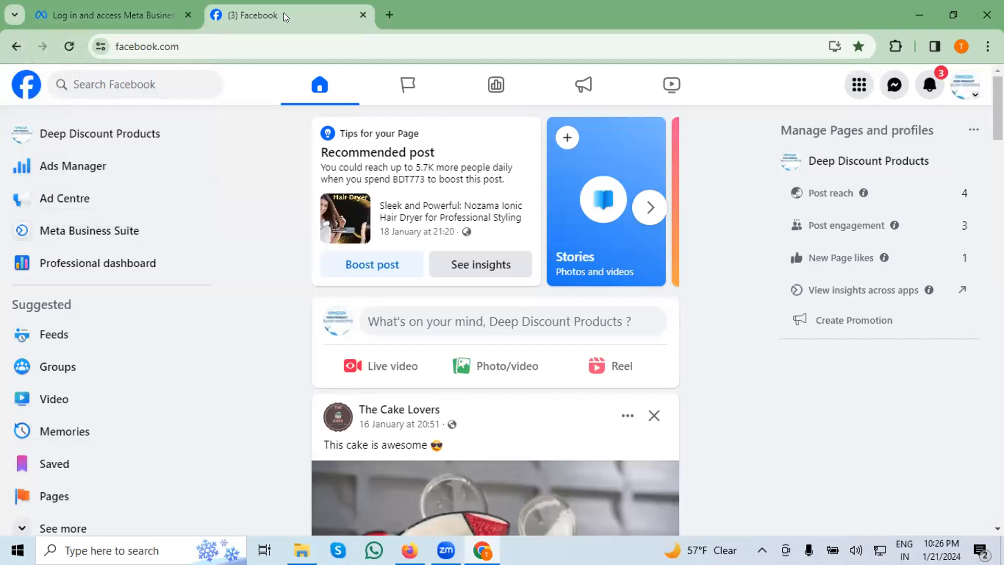
pyautogui.click(124, 17)
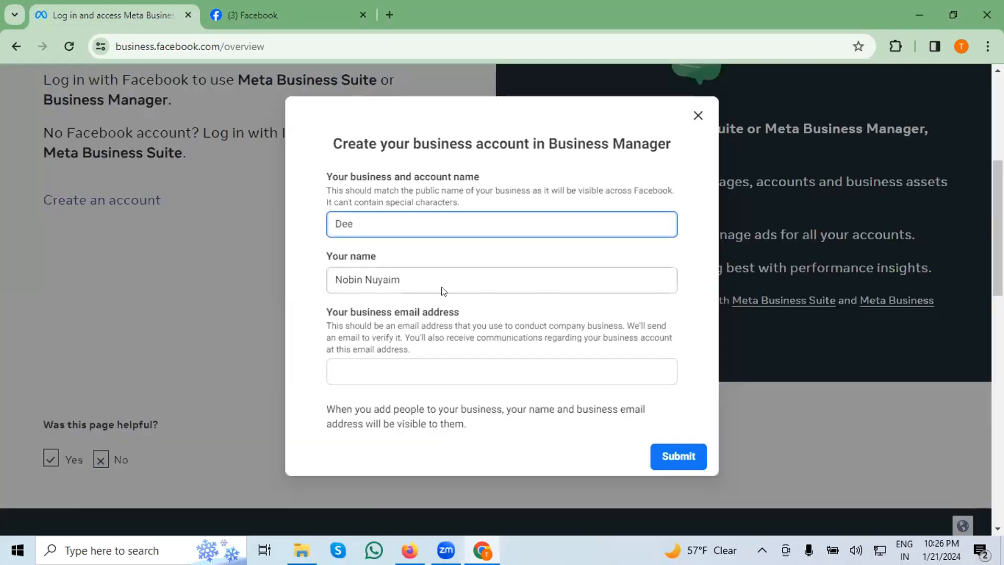
pyautogui.write('p ')
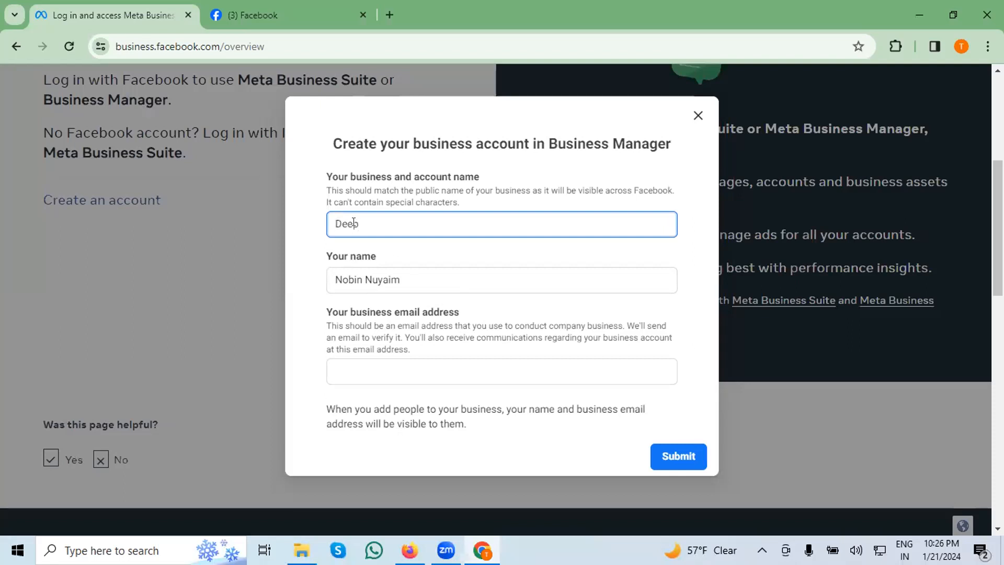
pyautogui.write('d')
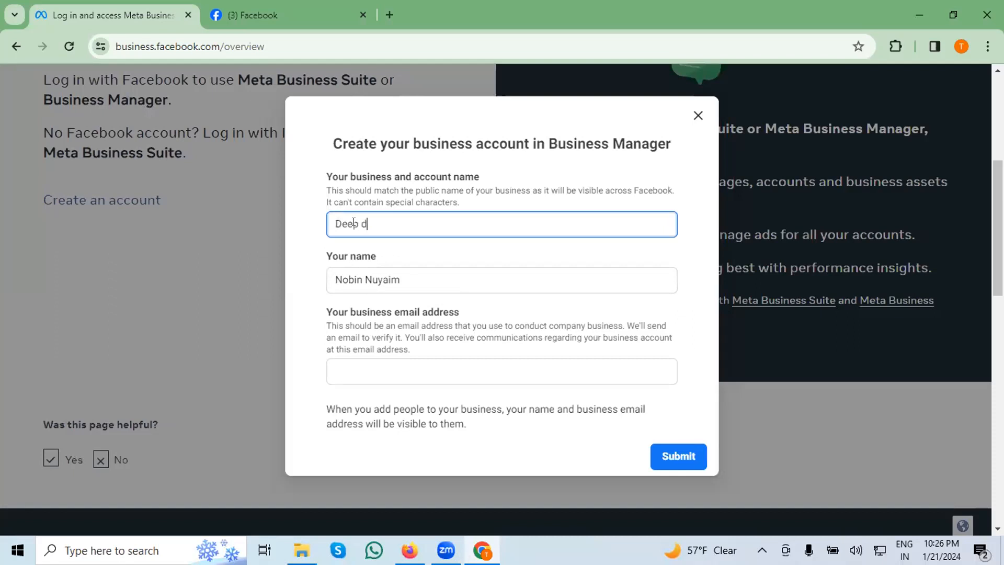
pyautogui.press('BackSpace')
pyautogui.write('D')
pyautogui.write('is')
# Consult the Page's name on Facebook again and extend the business and account name to "Deep Disc".
pyautogui.click(271, 4)
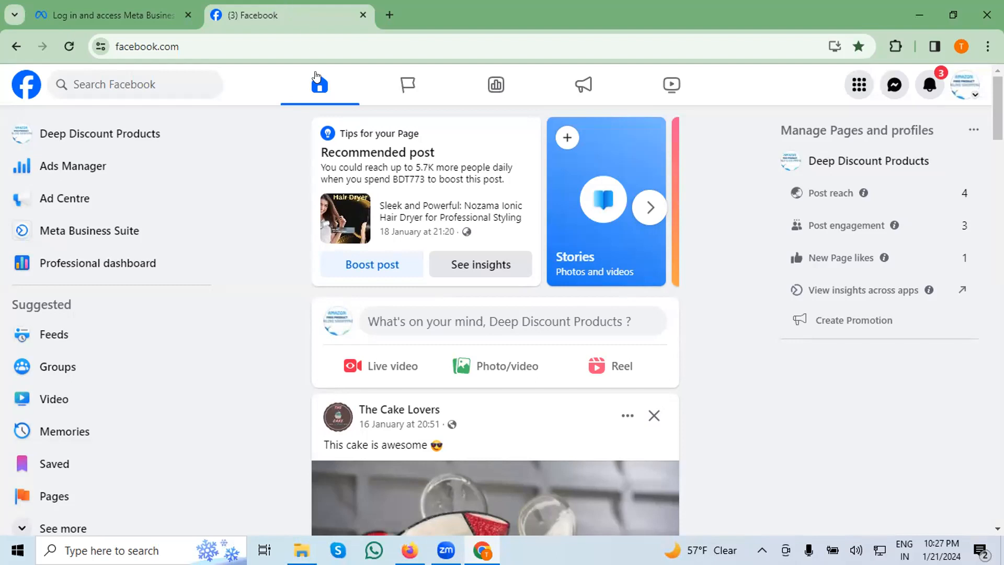
pyautogui.click(135, 17)
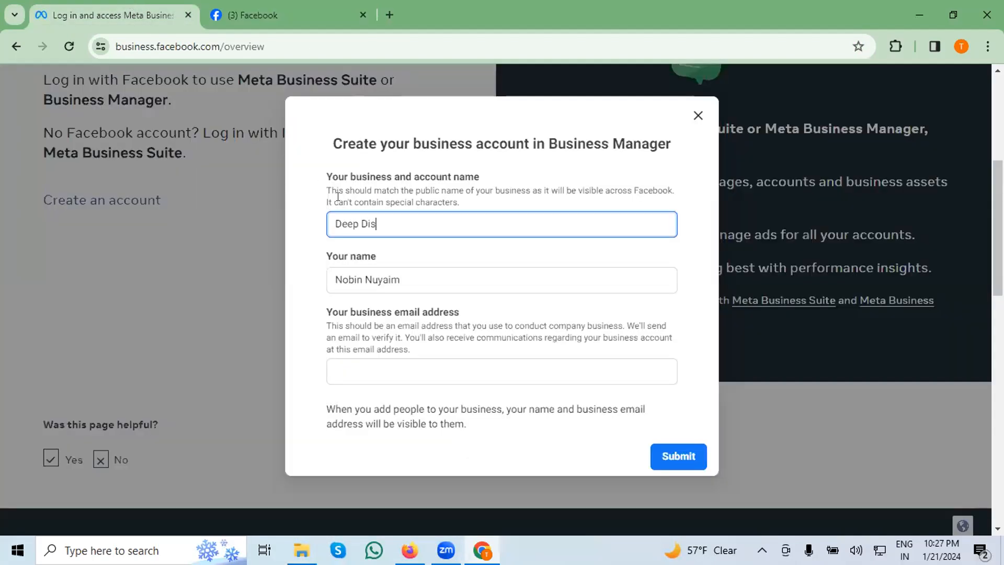
pyautogui.write('cuont')
pyautogui.press('BackSpace')
pyautogui.press('BackSpace')
pyautogui.press('BackSpace')
# Compare with the Facebook Page once more and complete the business and account name as "Deep Discount Product".
pyautogui.click(298, 7)
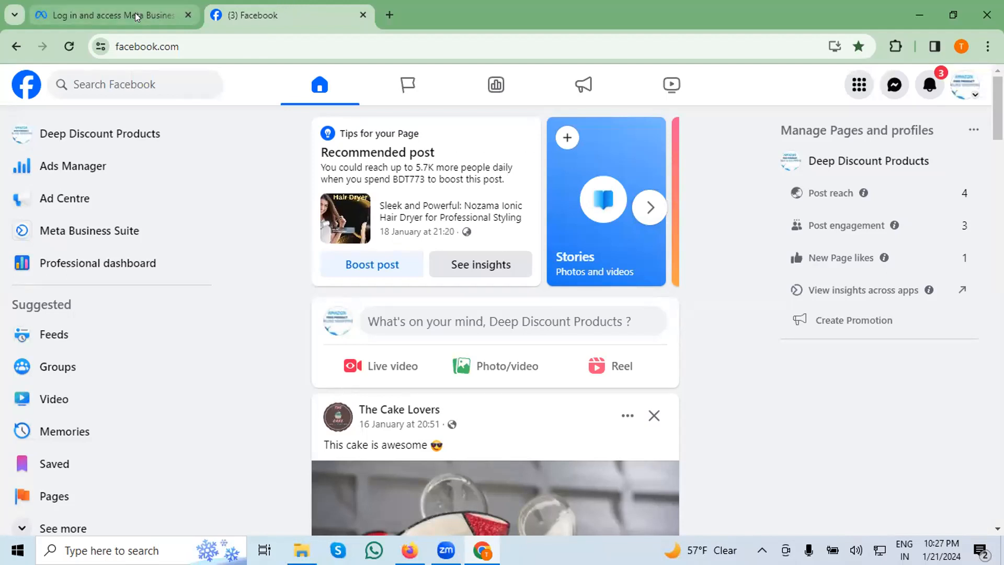
pyautogui.click(105, 14)
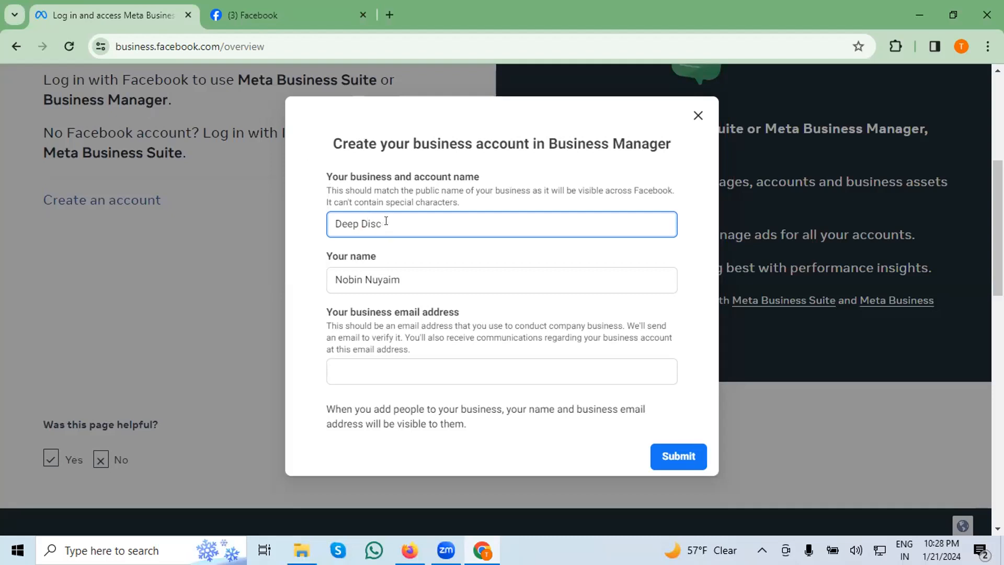
pyautogui.write('ount pro')
pyautogui.write('duct')
pyautogui.click(409, 222)
pyautogui.press('BackSpace')
pyautogui.press('BackSpace')
pyautogui.write('Pr')
# Abandon the business account form without submitting it and close the Meta and Facebook tabs.
pyautogui.click(698, 115)
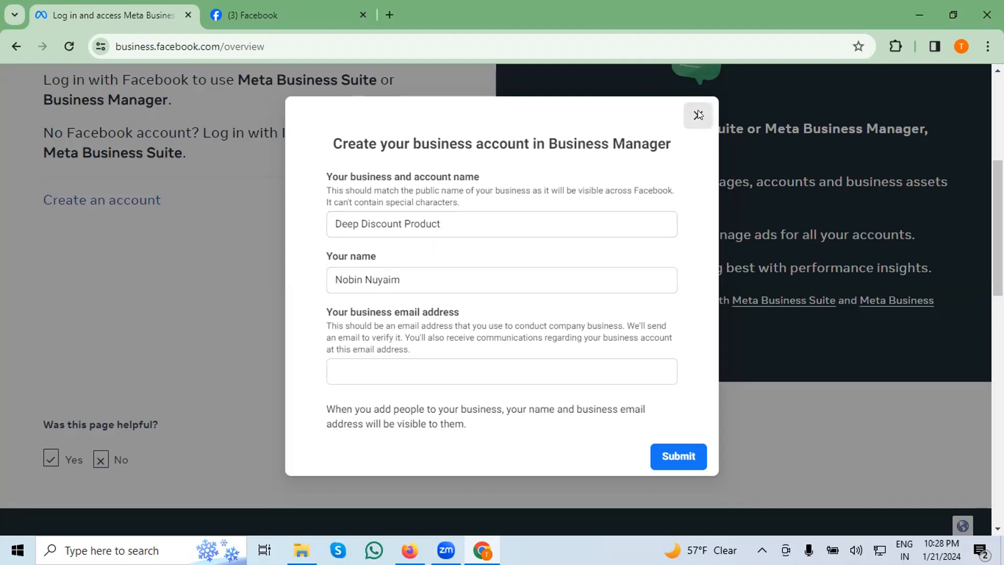
pyautogui.click(188, 15)
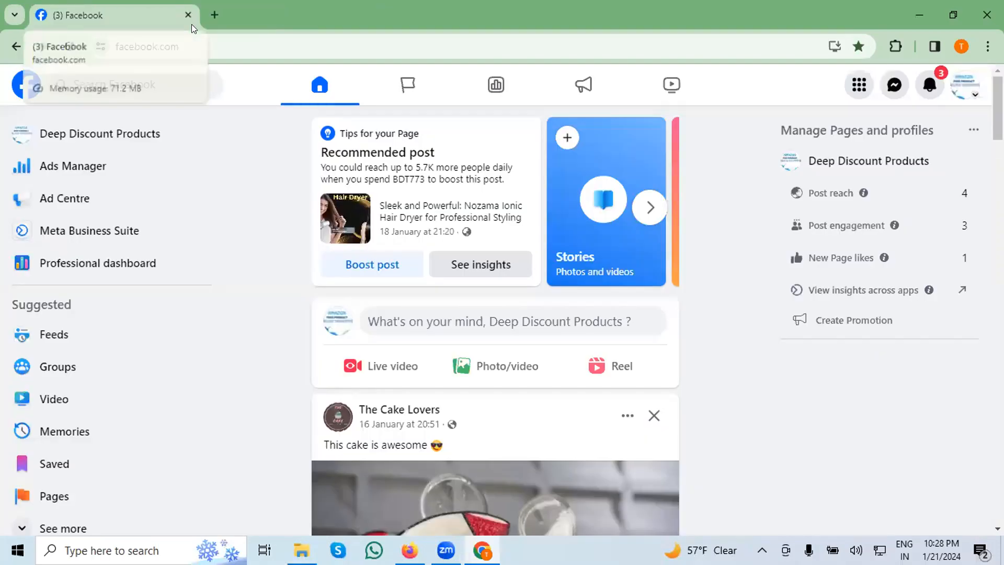
pyautogui.click(188, 16)
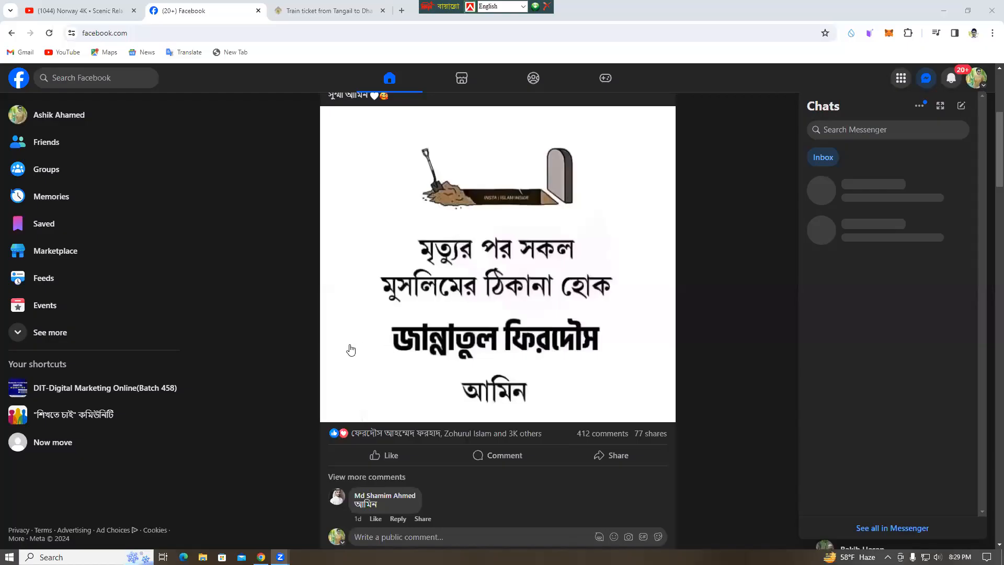
# Set the computer's speaker volume to 70.
pyautogui.scroll(-3, 333, 352)
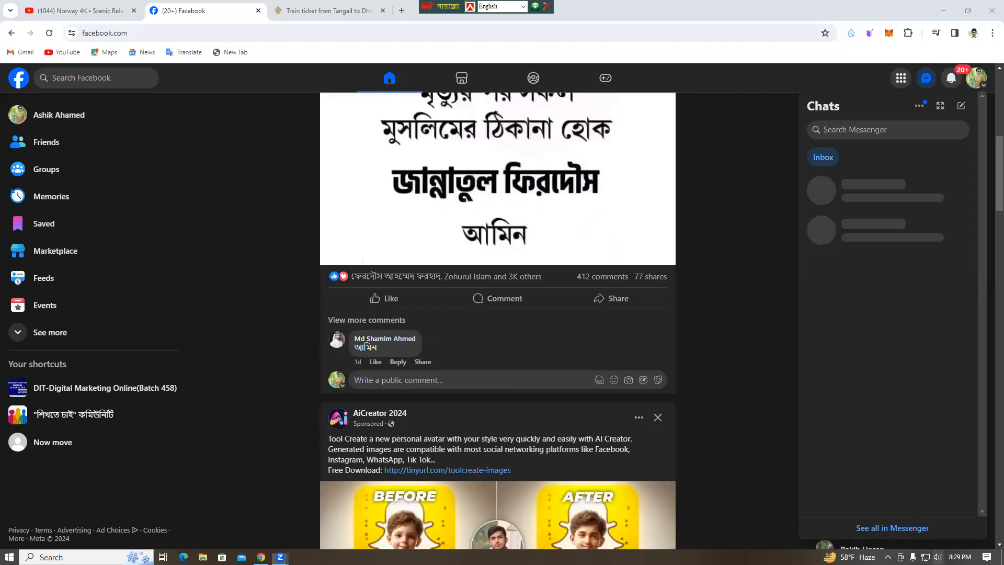
pyautogui.click(938, 557)
pyautogui.moveTo(939, 533); pyautogui.dragTo(934, 533)
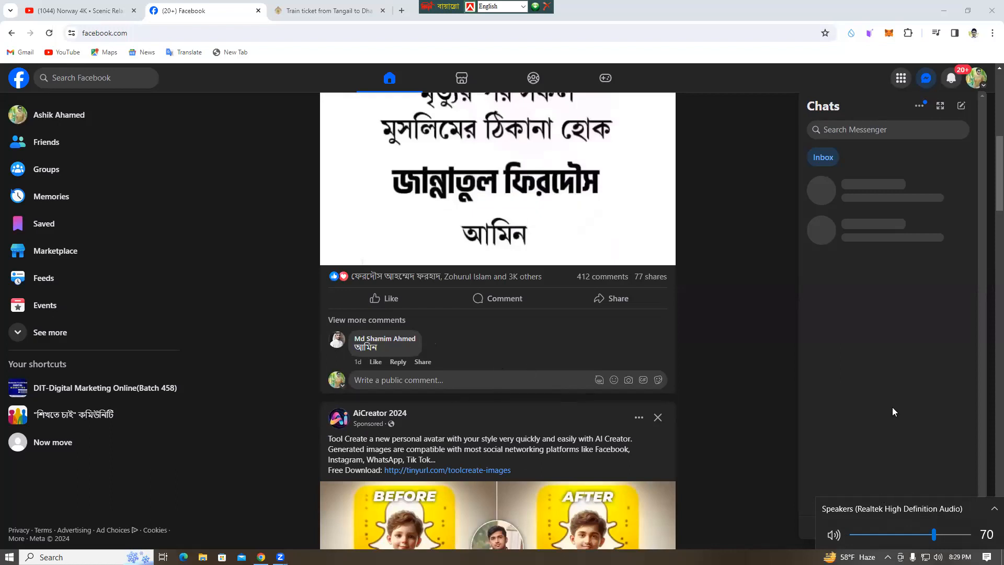
pyautogui.click(710, 378)
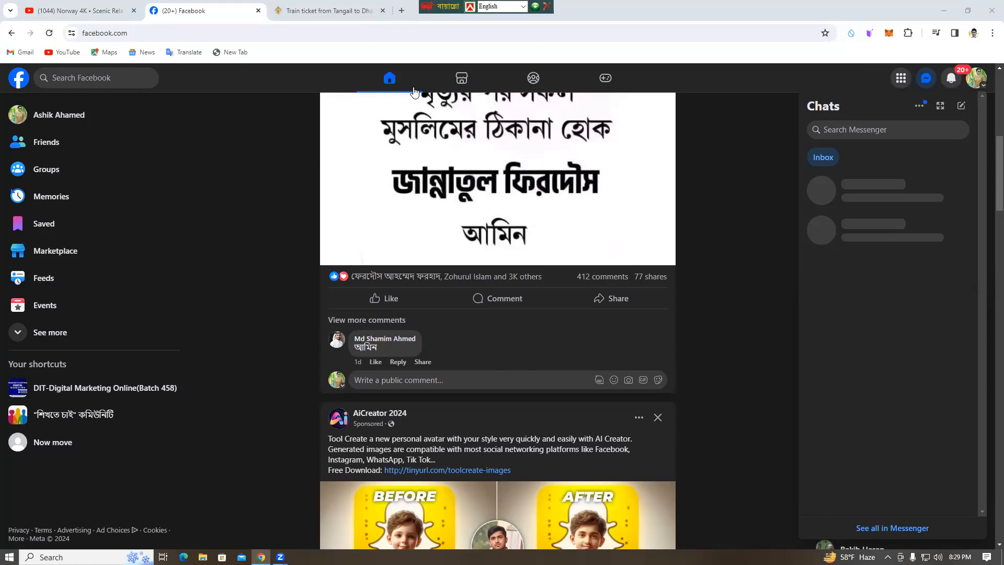
# Load business.facebook.com/overview in a new tab and open the form for creating a business account.
pyautogui.click(401, 11)
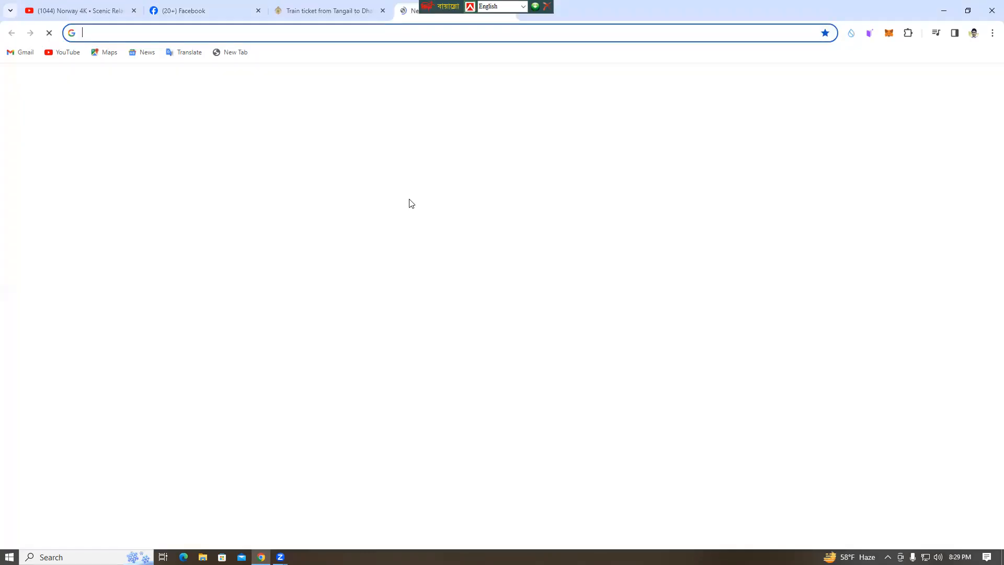
pyautogui.rightClick(390, 226)
pyautogui.click(415, 328)
pyautogui.click(397, 254)
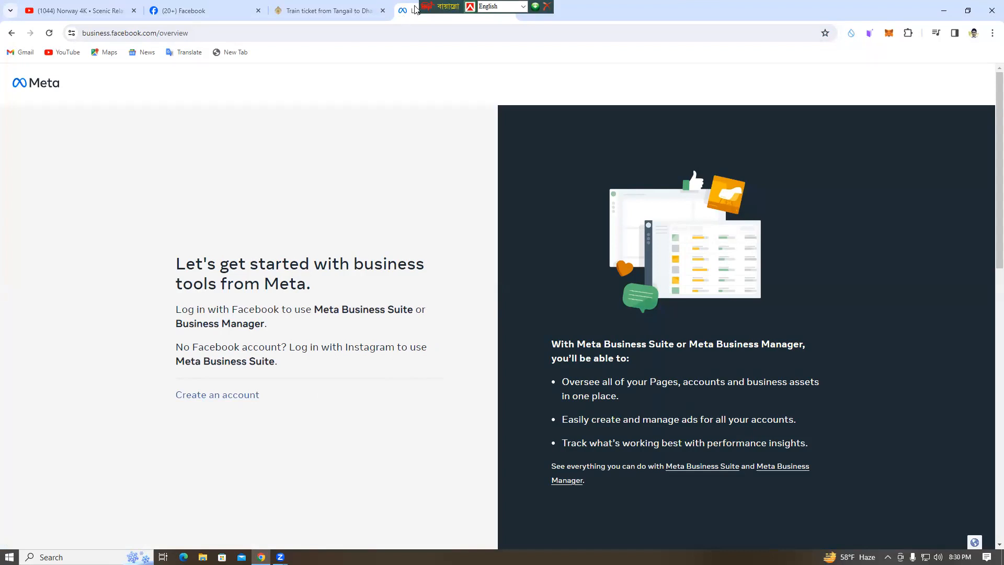
pyautogui.click(197, 399)
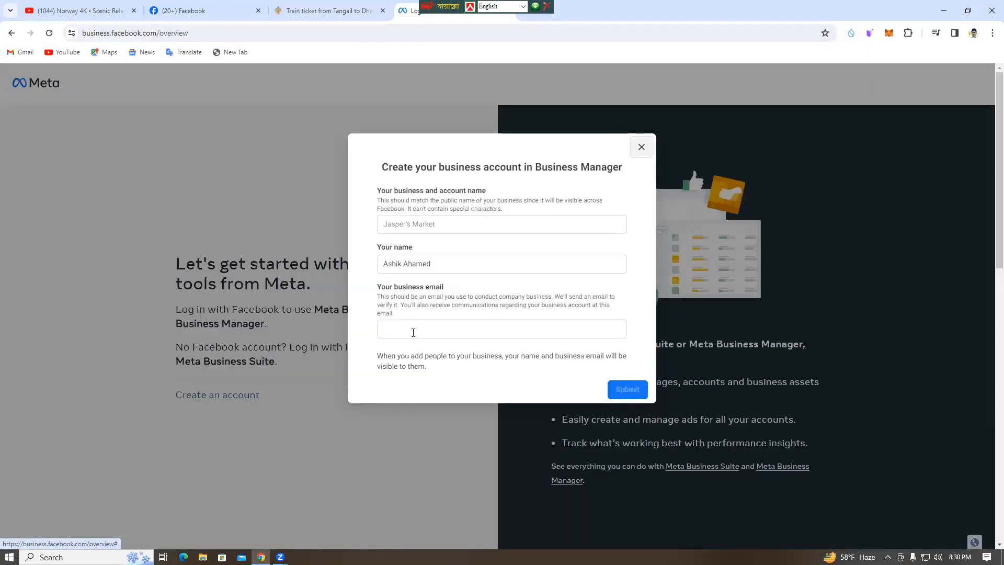
# Enter the account holder's full name as the business and account name and compare it with the prefilled personal name.
pyautogui.click(420, 224)
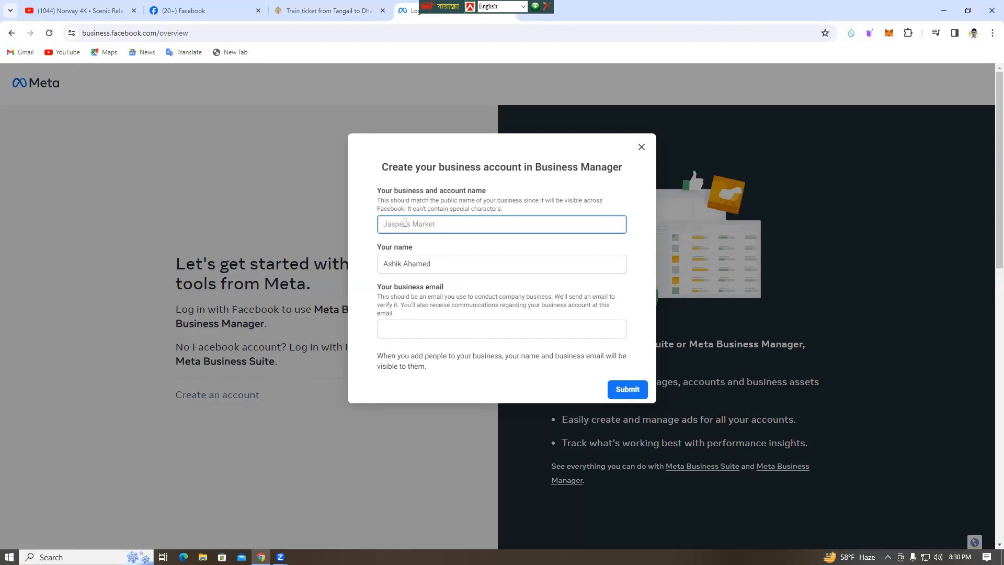
pyautogui.click(435, 263)
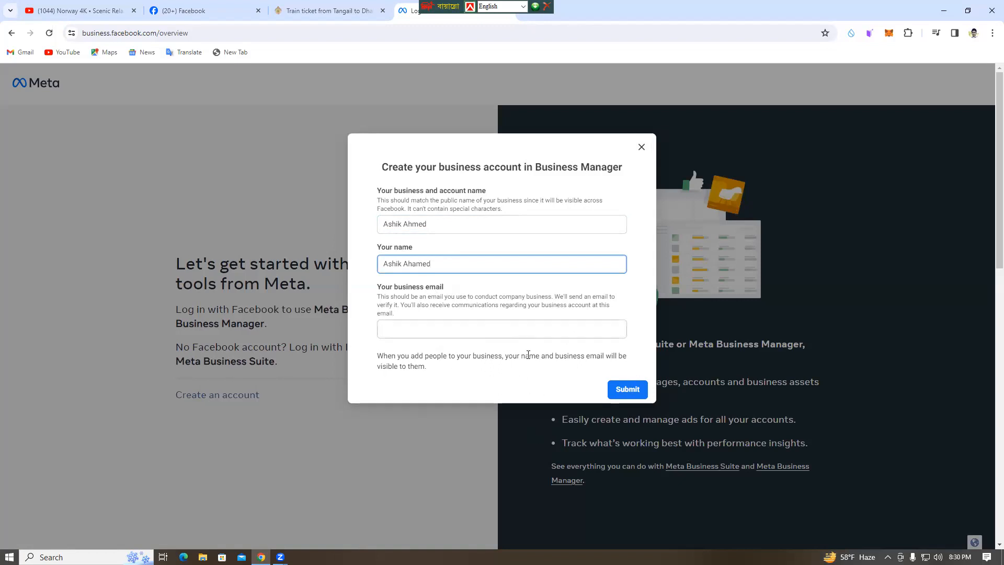
pyautogui.click(437, 225)
pyautogui.click(445, 261)
# Fill in the business email address and submit the business account form.
pyautogui.click(420, 332)
pyautogui.write('ahs')
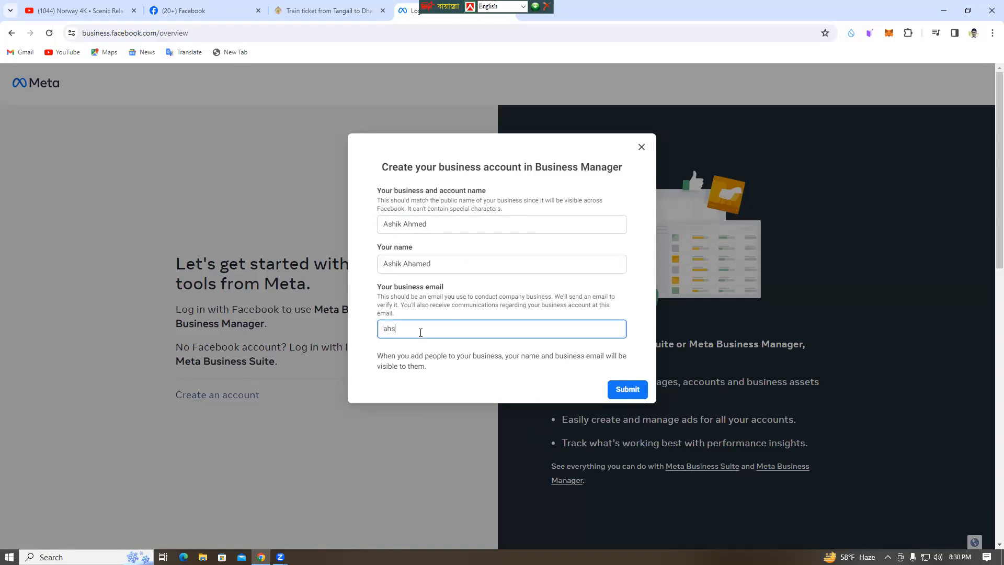
pyautogui.press('BackSpace')
pyautogui.press('BackSpace')
pyautogui.press('BackSpace')
pyautogui.click(637, 390)
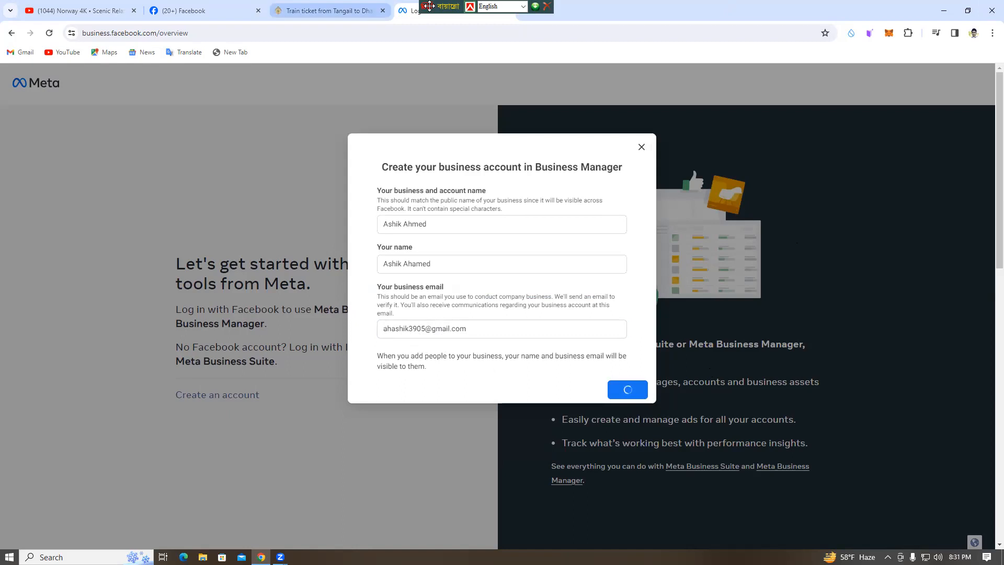
# Check the business account's creation status and open Gmail in a new tab.
pyautogui.hotkey('ctrl', 't')
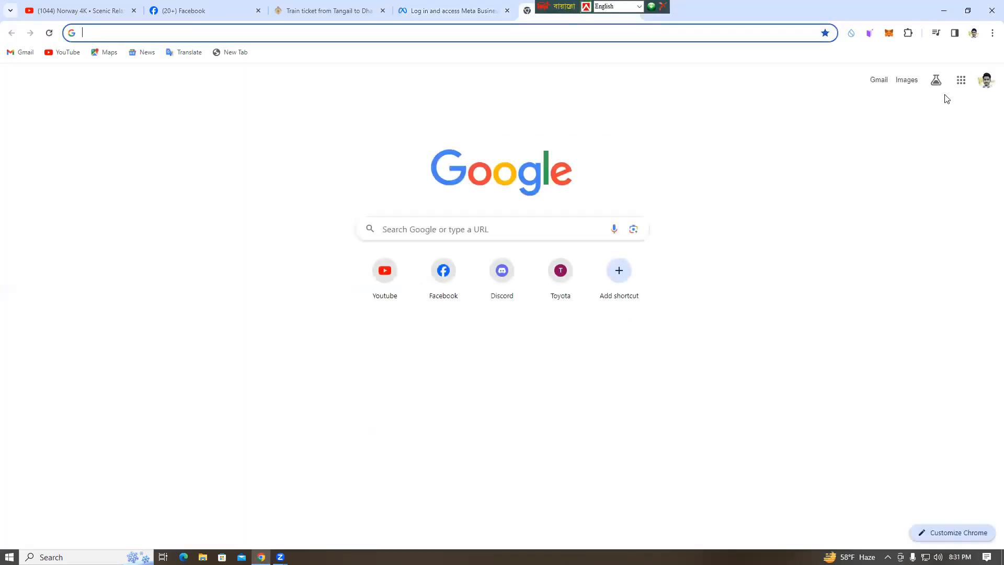
pyautogui.click(960, 80)
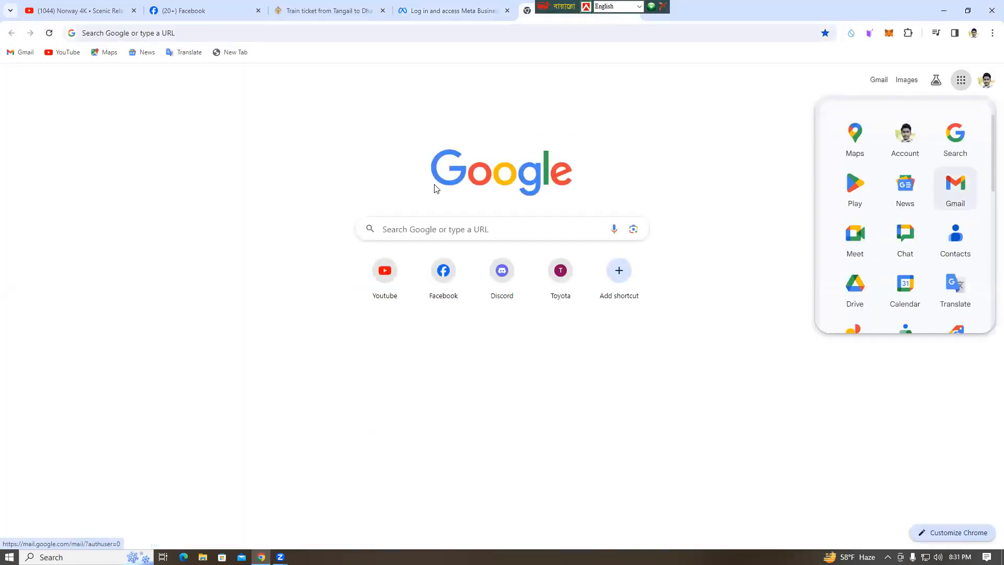
pyautogui.click(450, 11)
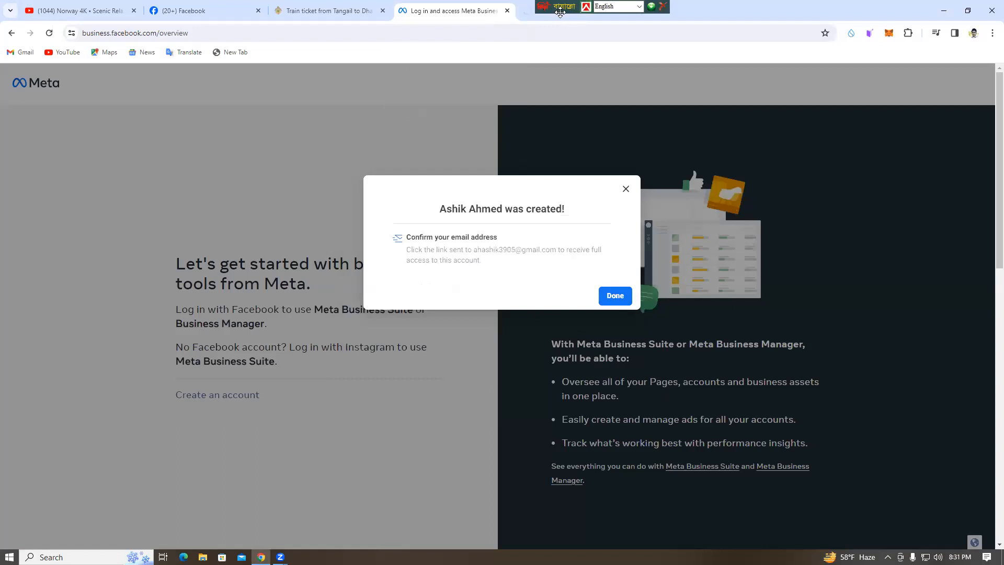
pyautogui.hotkey('ctrl', 't')
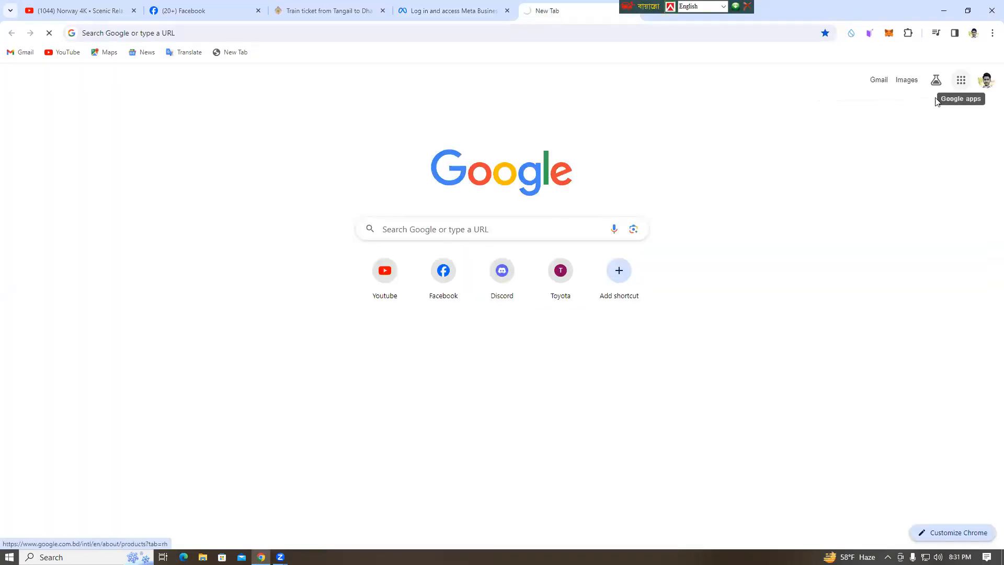
pyautogui.click(960, 80)
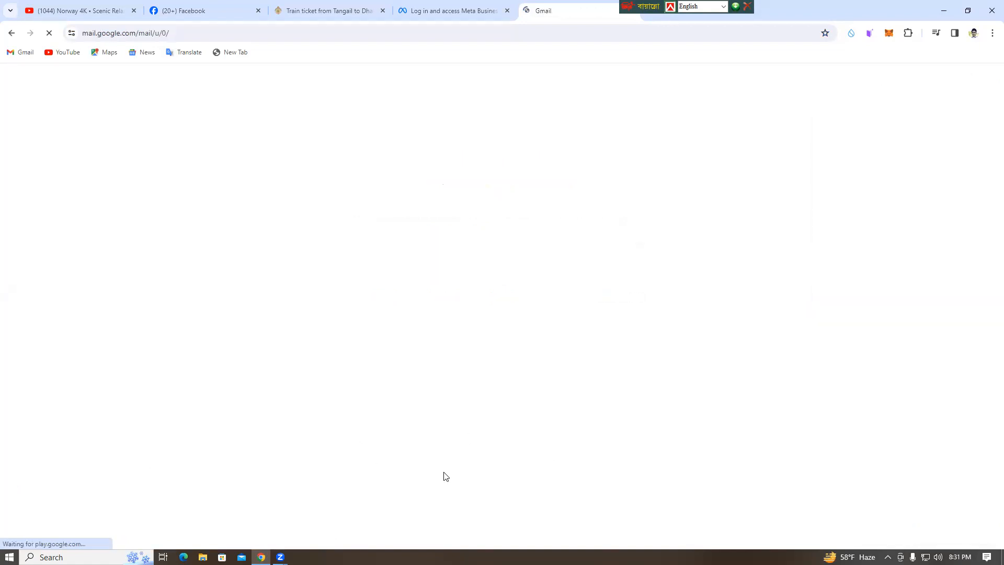
# Close the Bangladesh Railway train ticket tab and return to the Gmail tab.
pyautogui.click(298, 8)
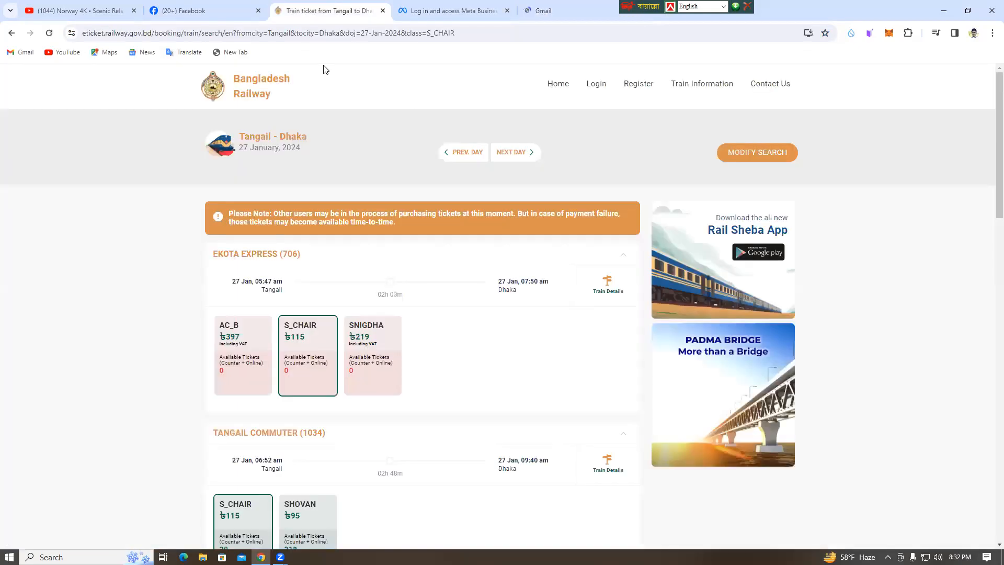
pyautogui.click(383, 11)
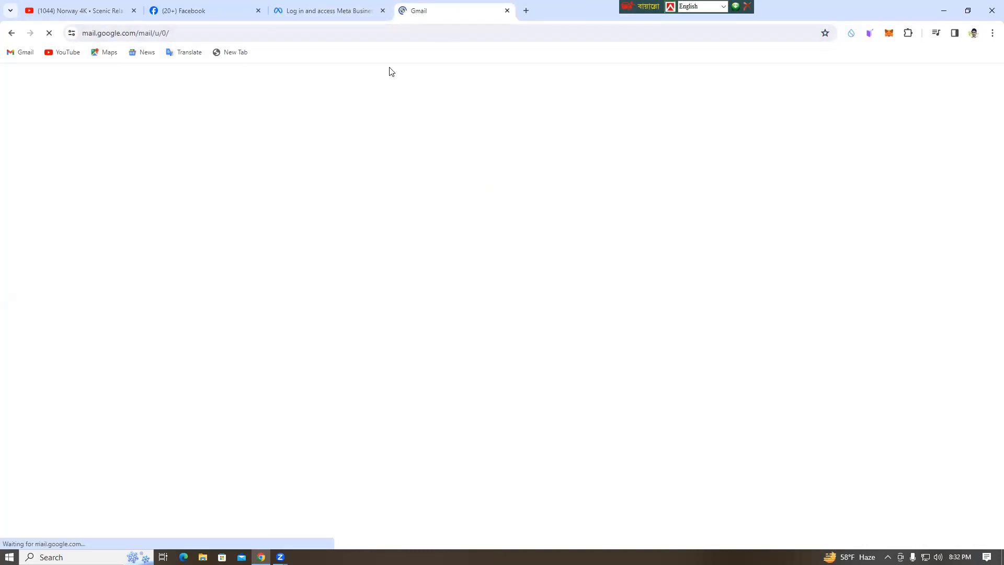
pyautogui.click(347, 9)
pyautogui.click(458, 11)
# Close the stalled Gmail tab and open Gmail again from the Google apps in a new tab.
pyautogui.hotkey('ctrl', 't')
pyautogui.click(967, 86)
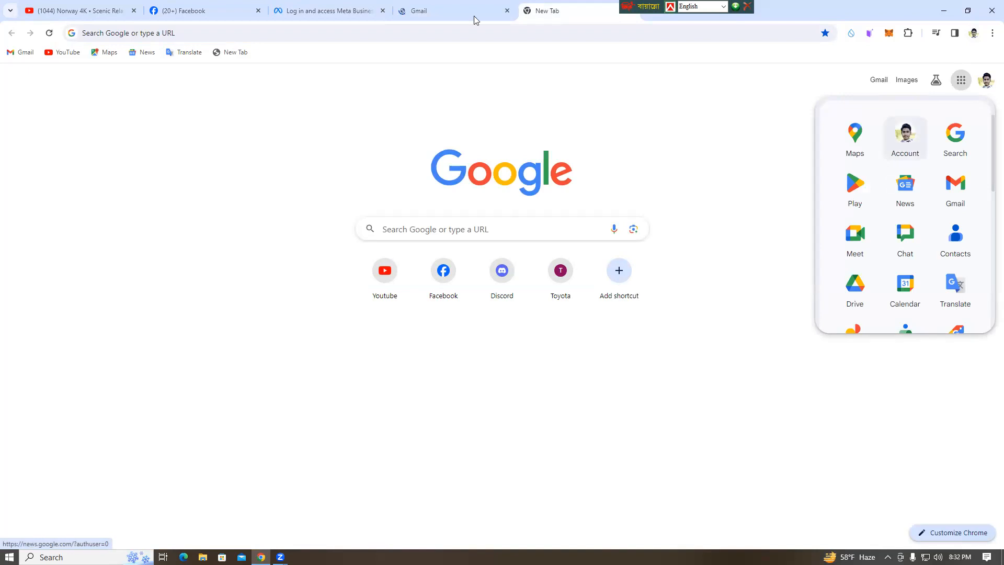
pyautogui.click(457, 11)
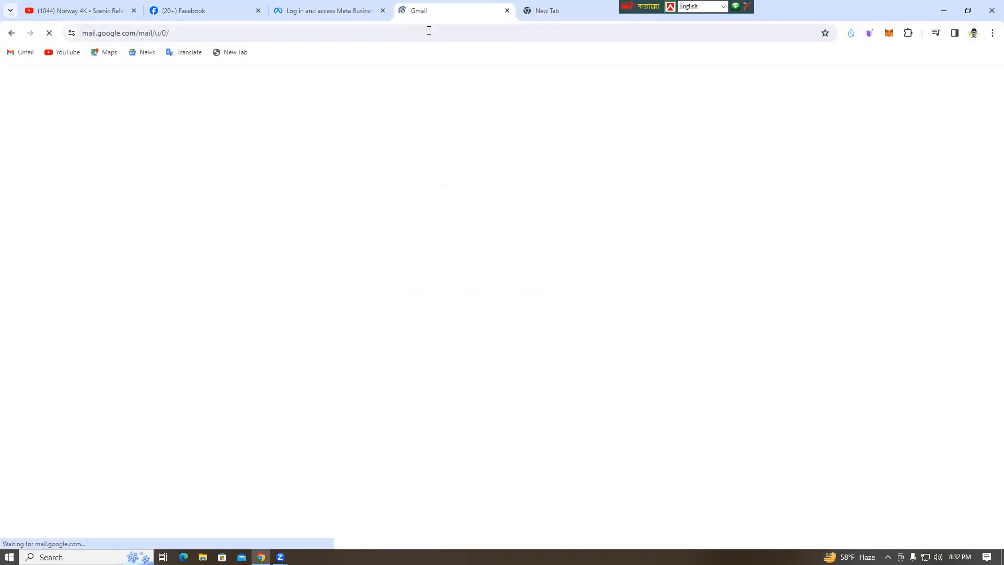
pyautogui.click(506, 10)
pyautogui.click(961, 82)
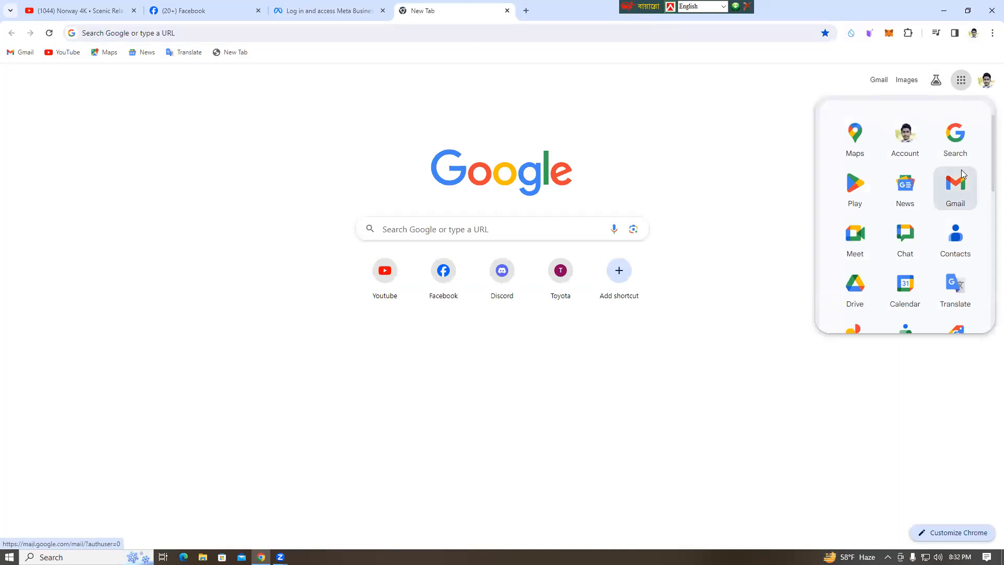
pyautogui.click(960, 179)
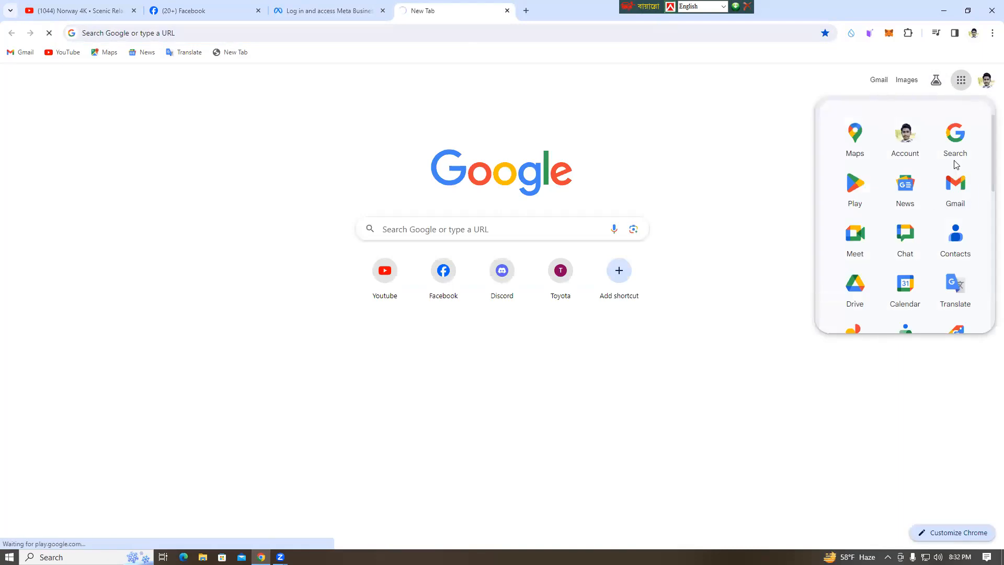
pyautogui.click(349, 16)
pyautogui.click(446, 8)
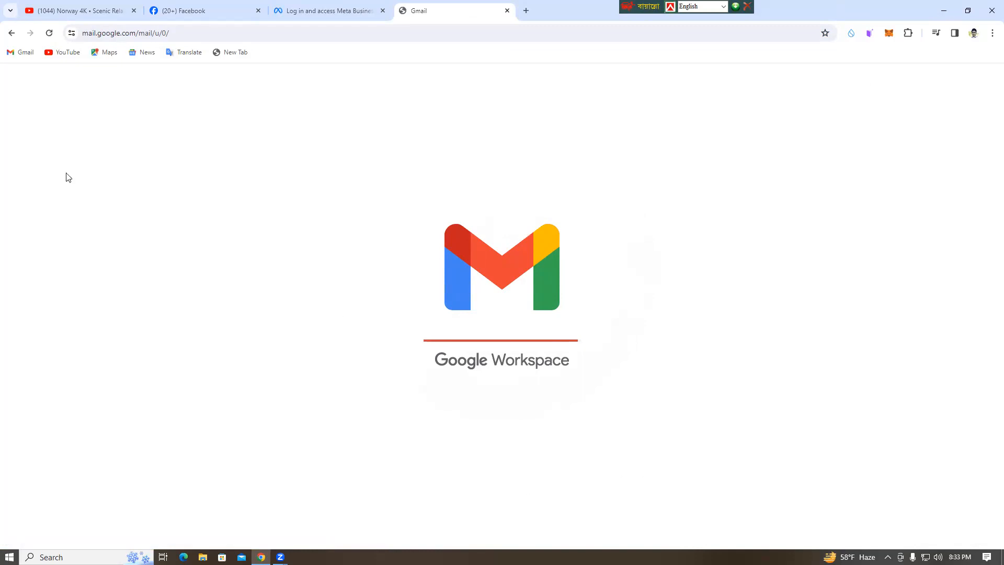
# Close the YouTube video tab and try to open Gmail from the Google apps in another new tab.
pyautogui.click(134, 11)
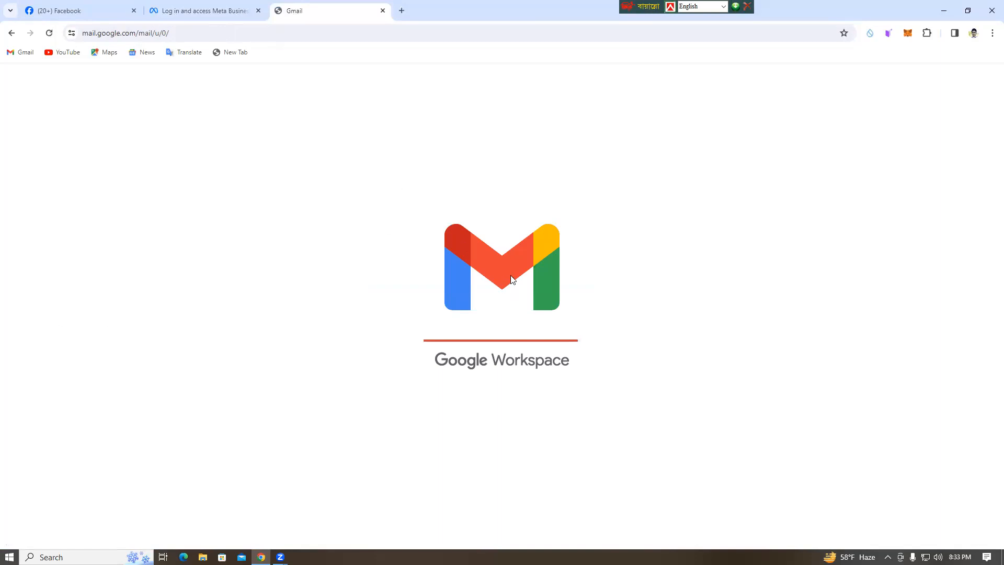
pyautogui.click(402, 10)
pyautogui.click(960, 80)
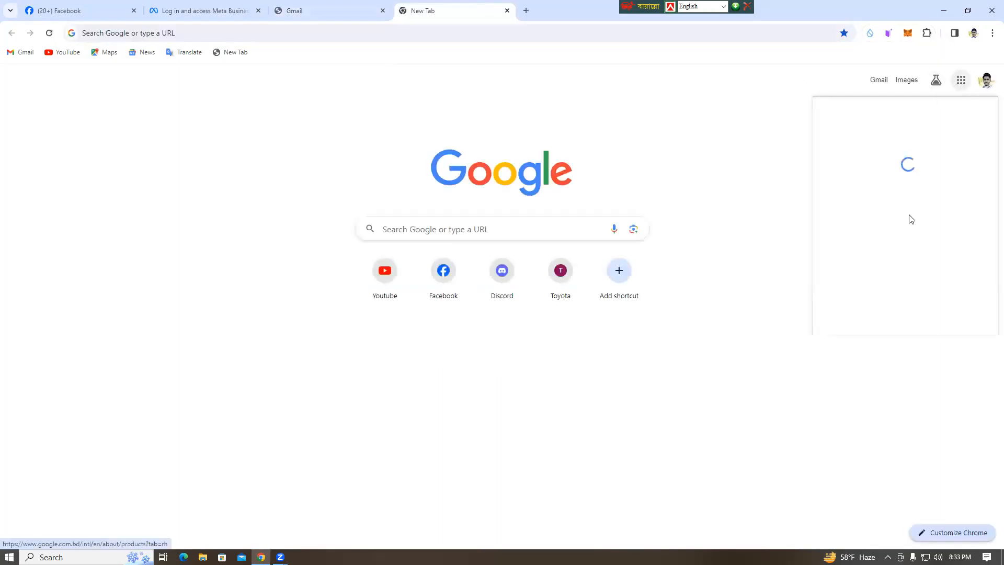
pyautogui.click(345, 10)
pyautogui.click(453, 7)
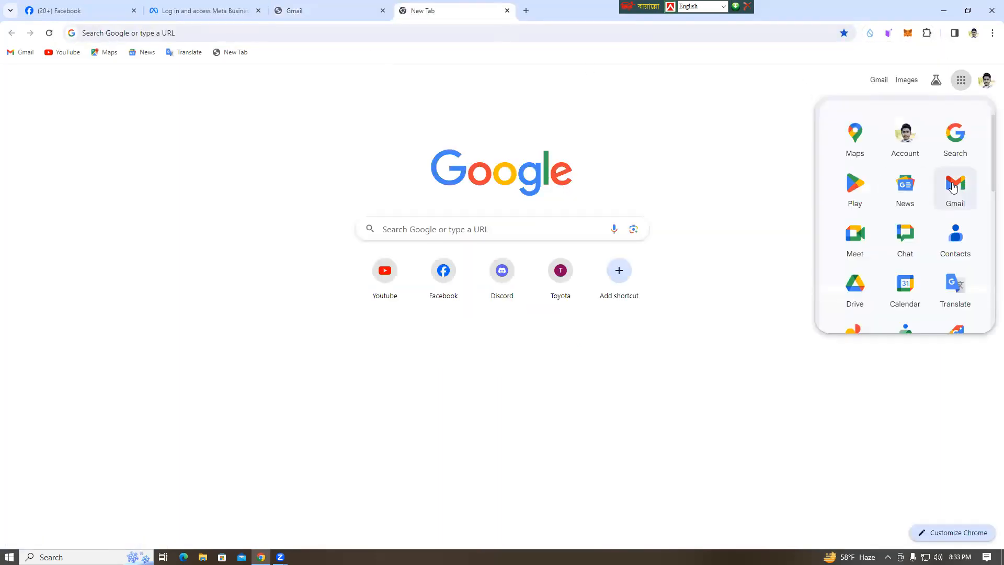
pyautogui.click(338, 14)
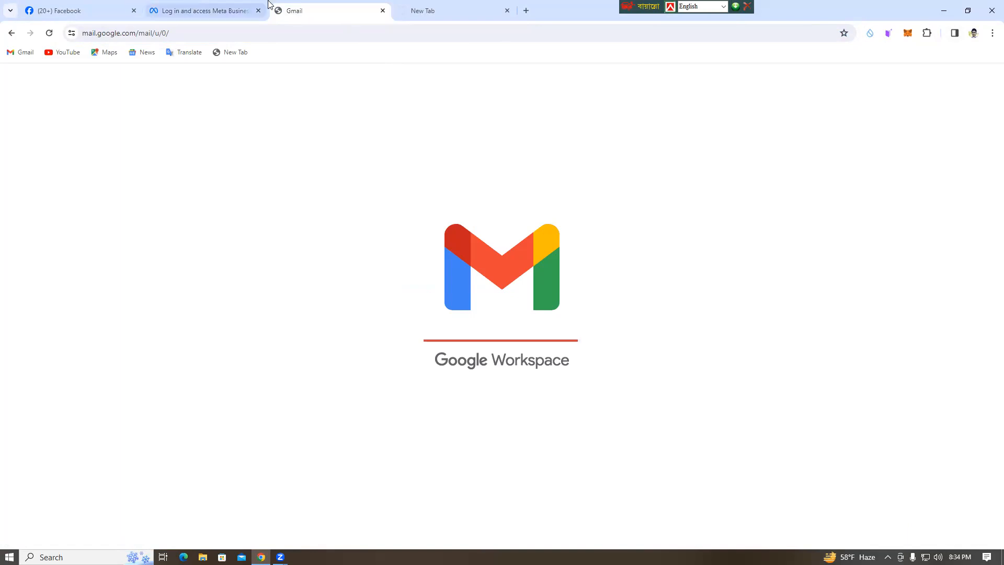
pyautogui.click(436, 10)
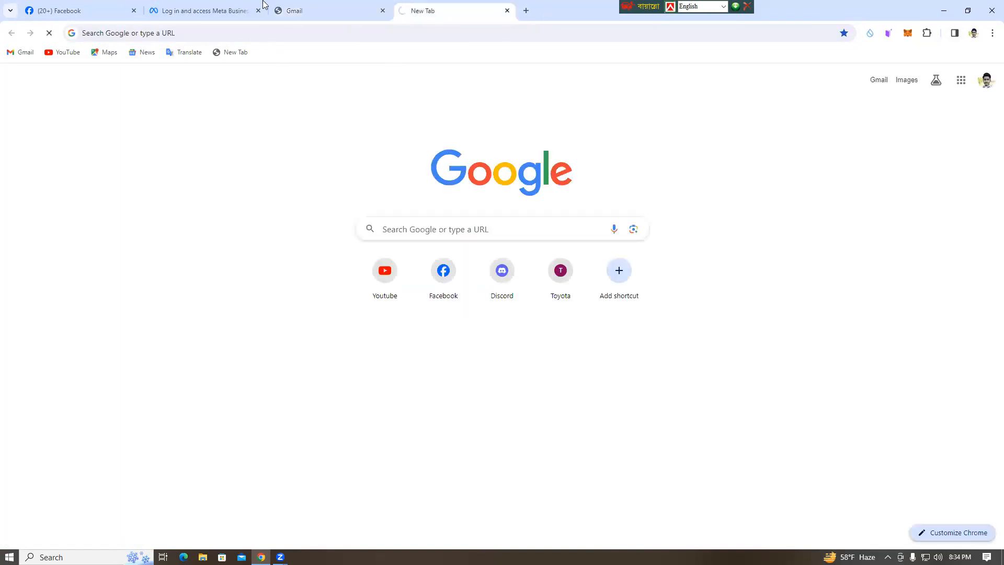
pyautogui.click(311, 12)
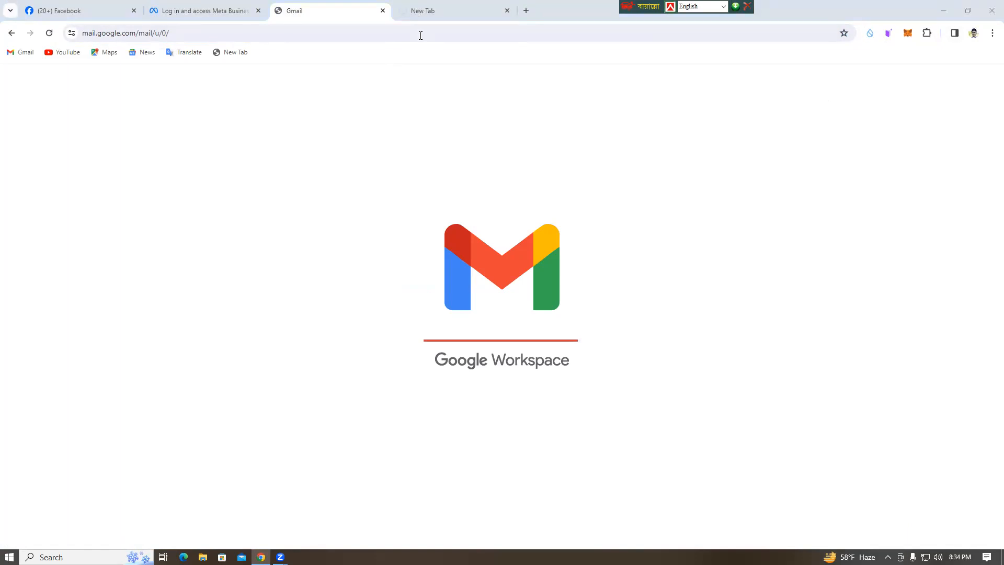
pyautogui.click(437, 8)
pyautogui.click(314, 8)
pyautogui.click(439, 9)
pyautogui.click(327, 10)
pyautogui.click(438, 13)
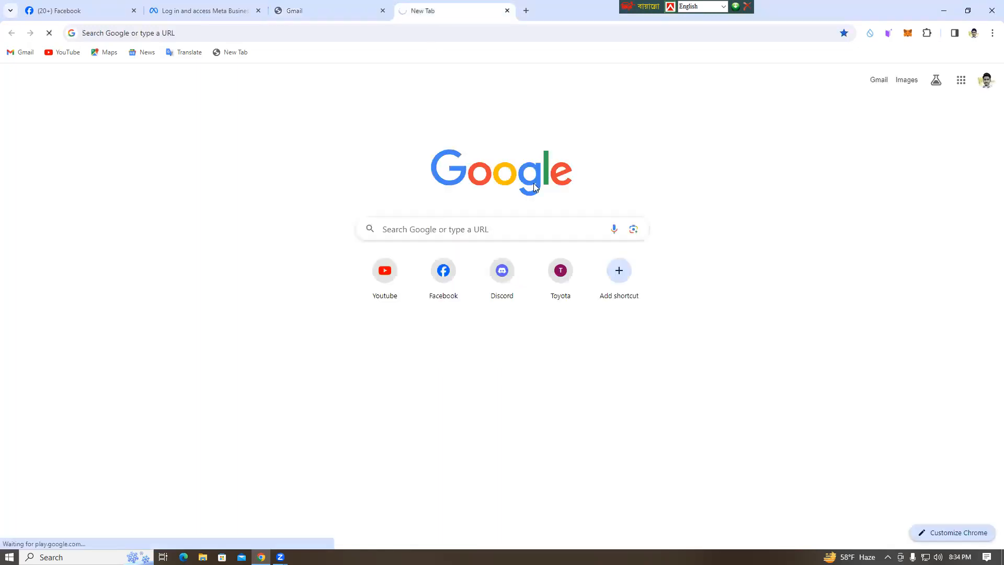
pyautogui.click(960, 79)
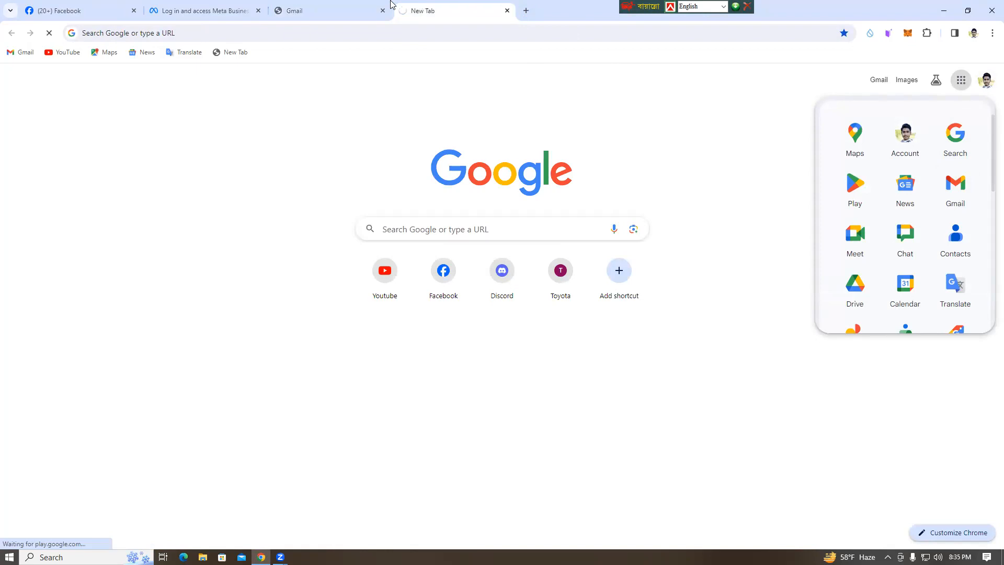
# Finish the account creation dialog in Business Manager and dismiss the Meta Business Suite introduction.
pyautogui.click(188, 13)
pyautogui.click(614, 296)
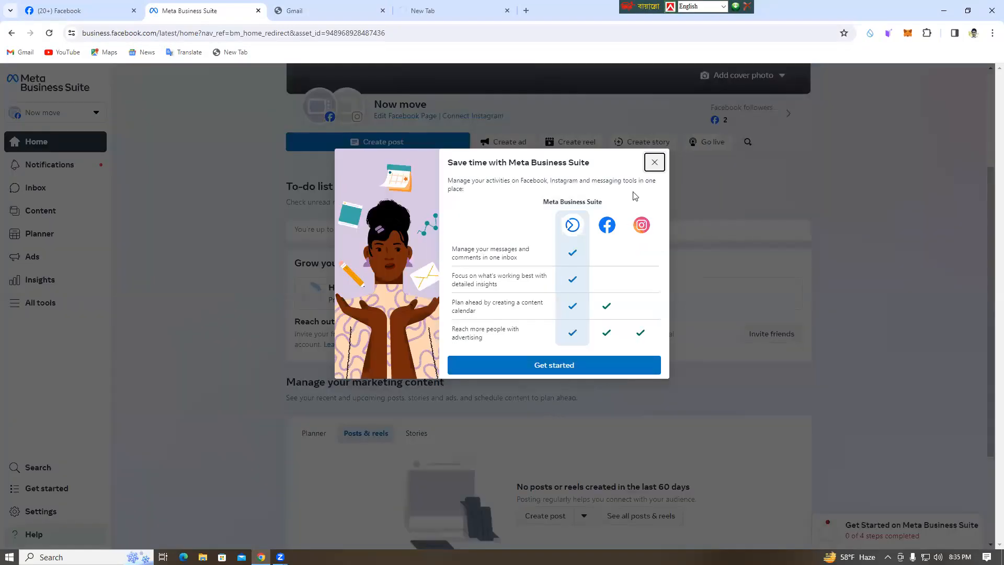
pyautogui.click(533, 366)
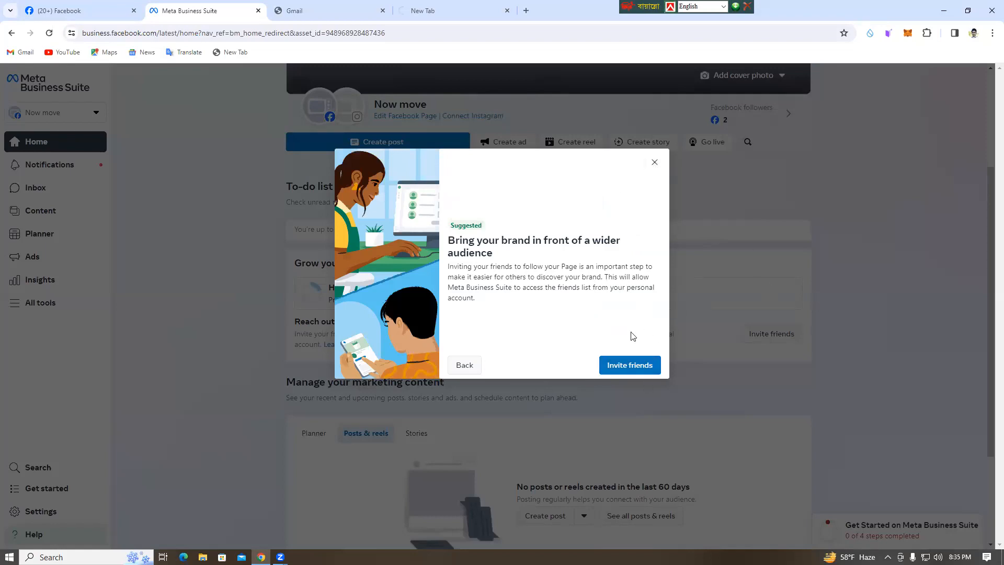
pyautogui.click(552, 384)
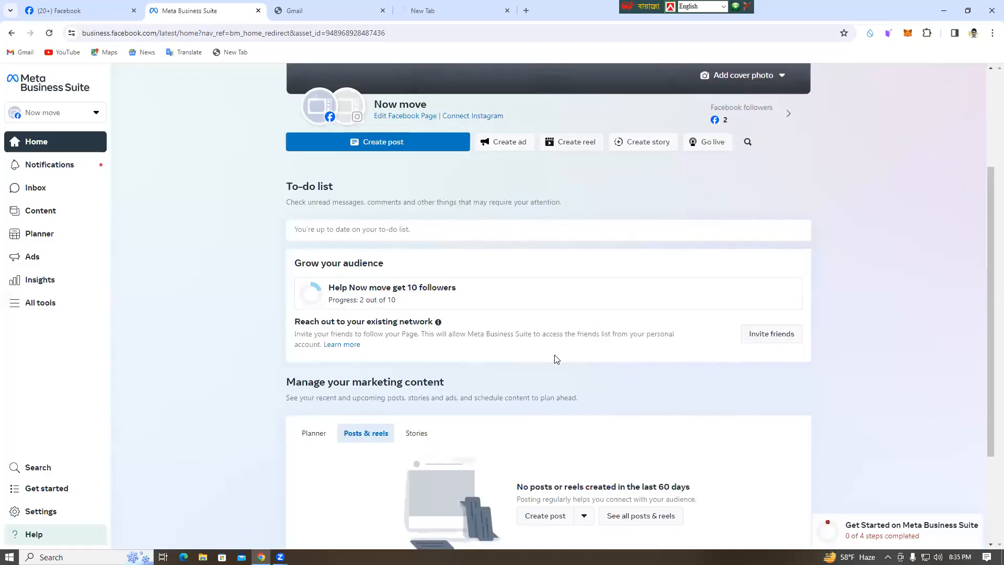
# Open the settings of the newly created business account from the account list.
pyautogui.scroll(-2, 364, 383)
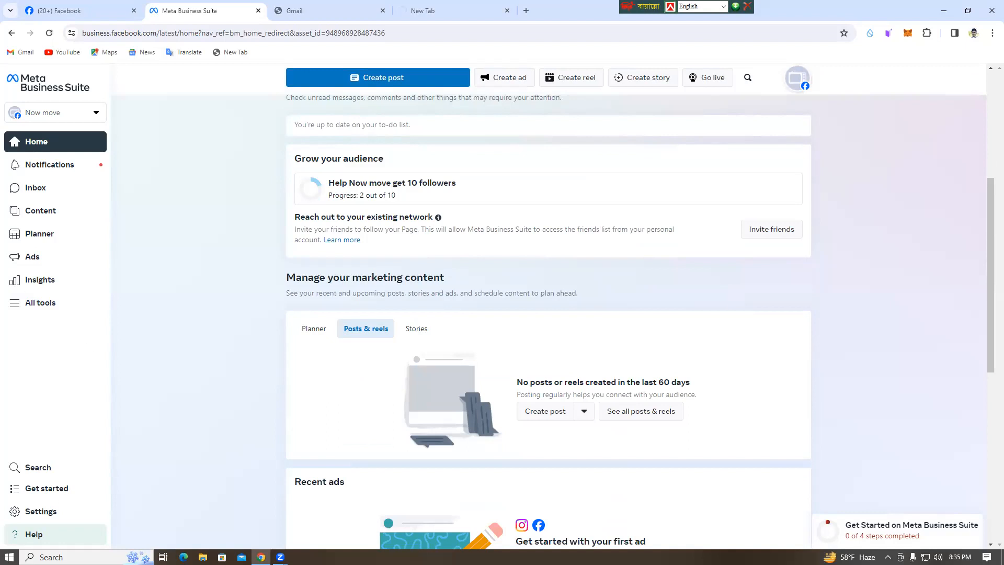
pyautogui.click(91, 113)
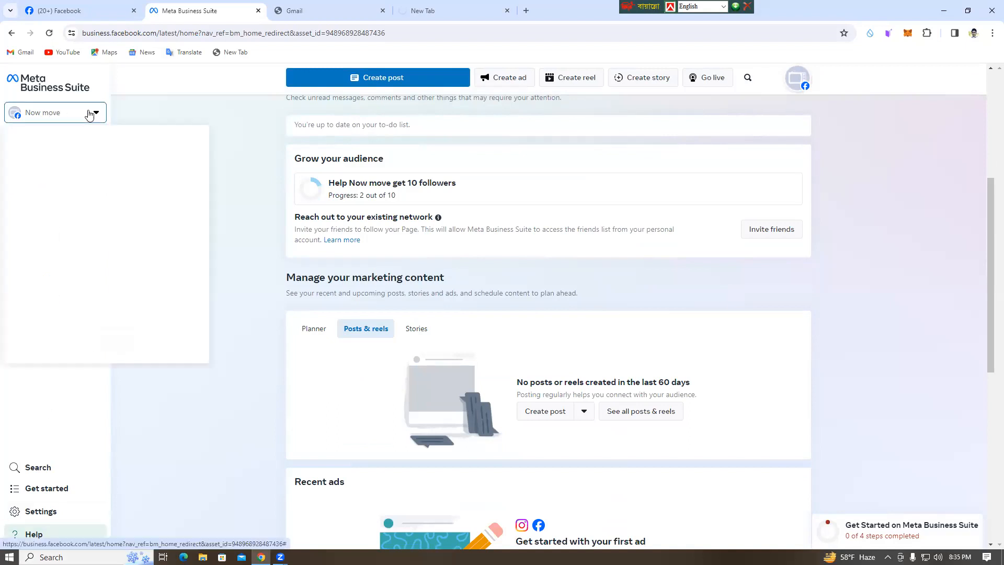
pyautogui.click(91, 205)
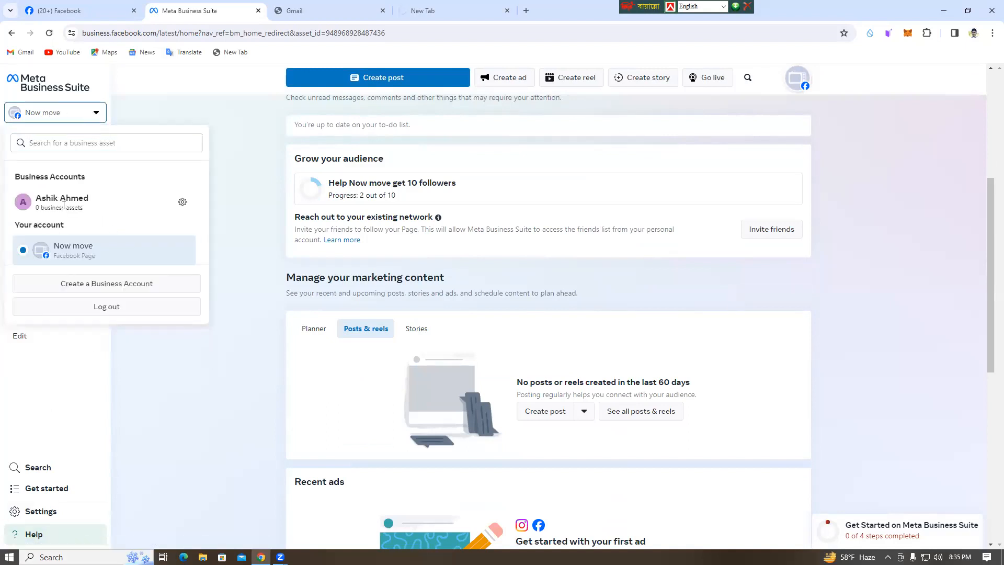
pyautogui.click(182, 202)
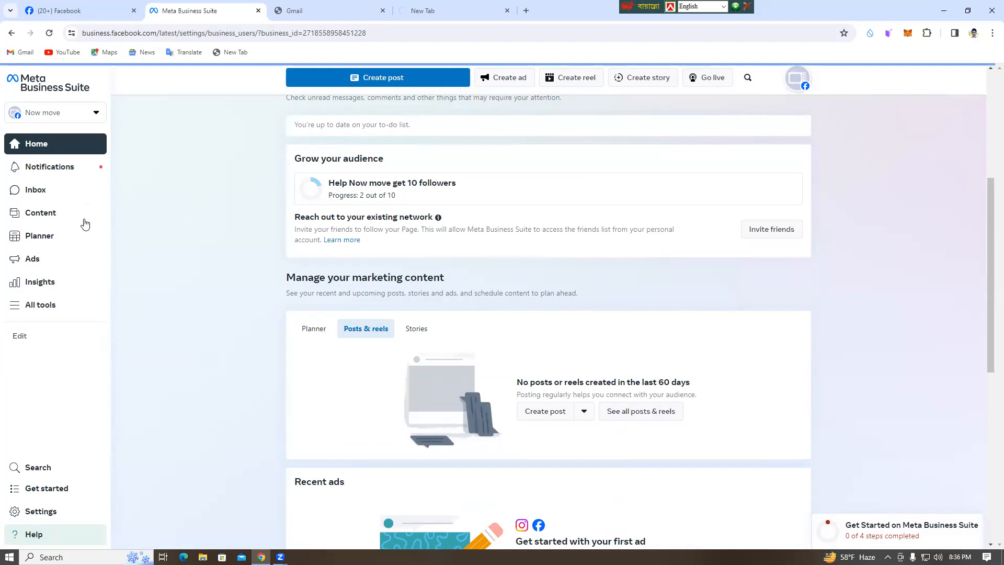
pyautogui.click(329, 10)
pyautogui.click(242, 5)
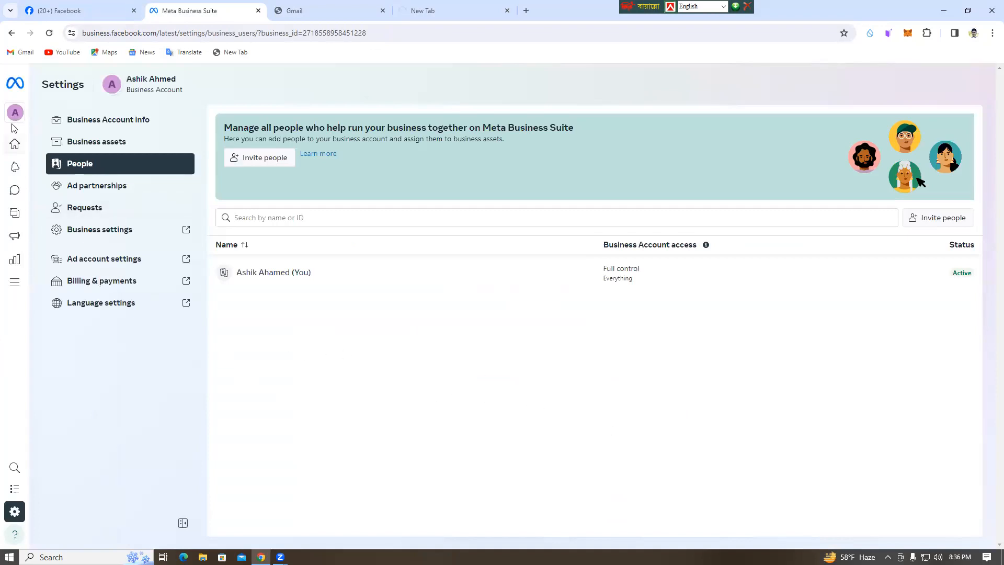
# Open the account's full Business settings in a separate tab and close the spare new tab.
pyautogui.moveTo(33, 117)
pyautogui.moveTo(23, 213)
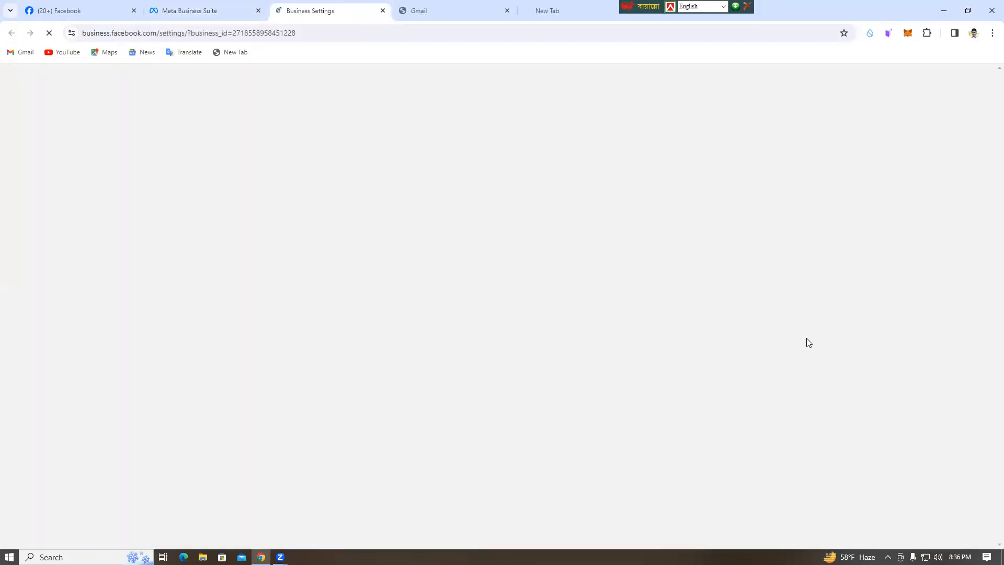
pyautogui.click(575, 11)
pyautogui.moveTo(631, 7); pyautogui.dragTo(741, 7)
pyautogui.click(631, 10)
pyautogui.click(296, 10)
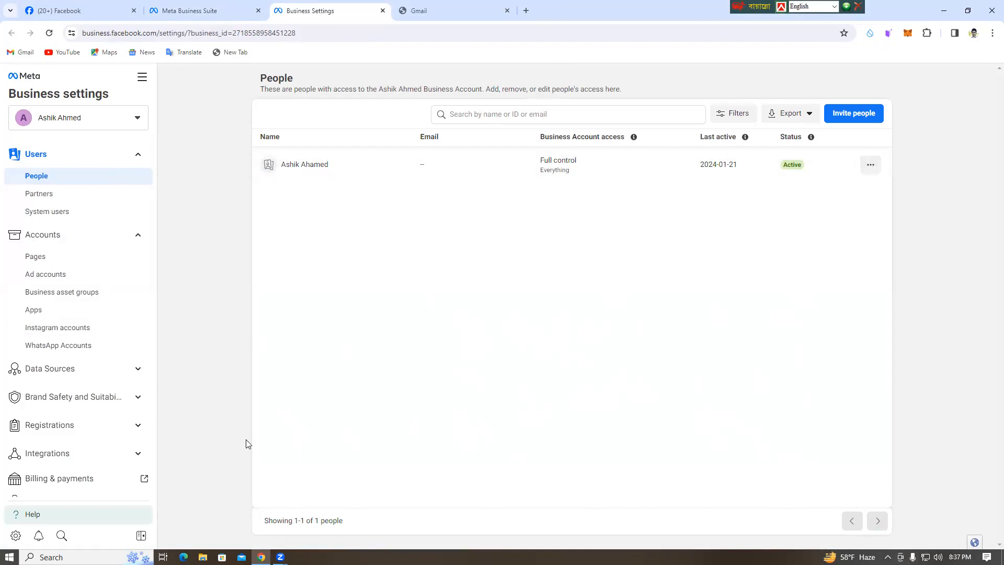
# Go to the Business info page of the business settings and open the business details for editing.
pyautogui.scroll(-2, 67, 385)
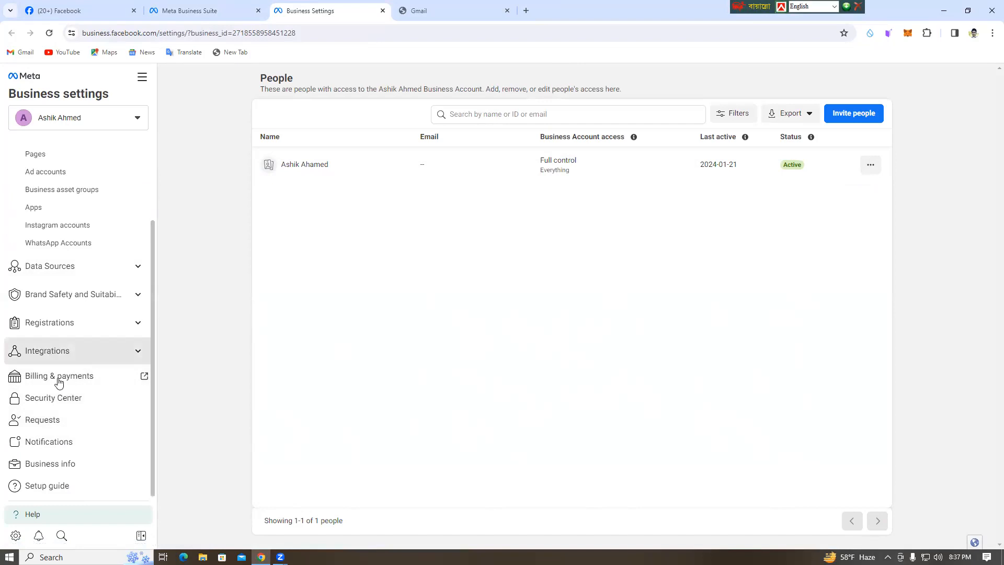
pyautogui.scroll(2, 56, 373)
pyautogui.scroll(-2, 55, 374)
pyautogui.click(44, 466)
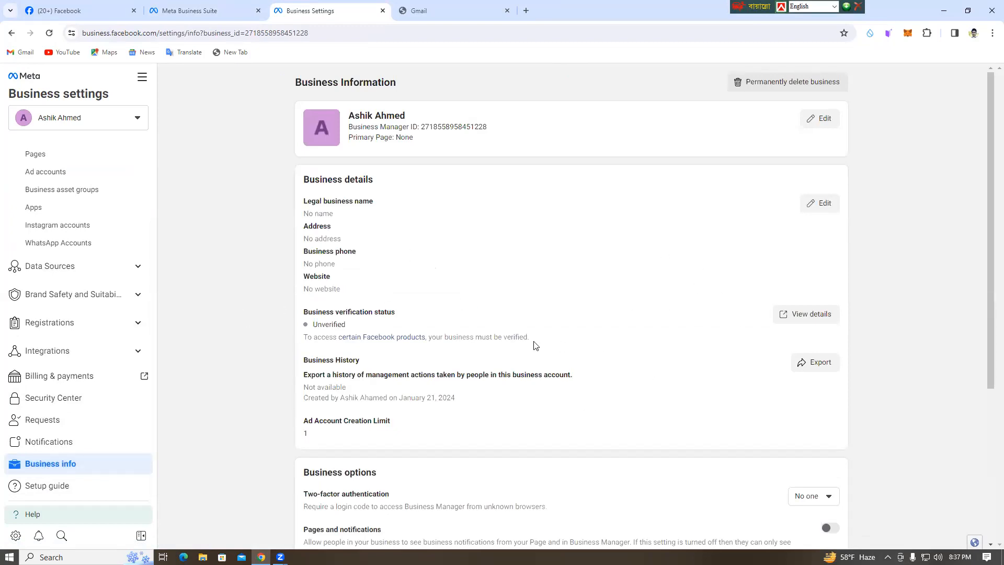
pyautogui.click(821, 205)
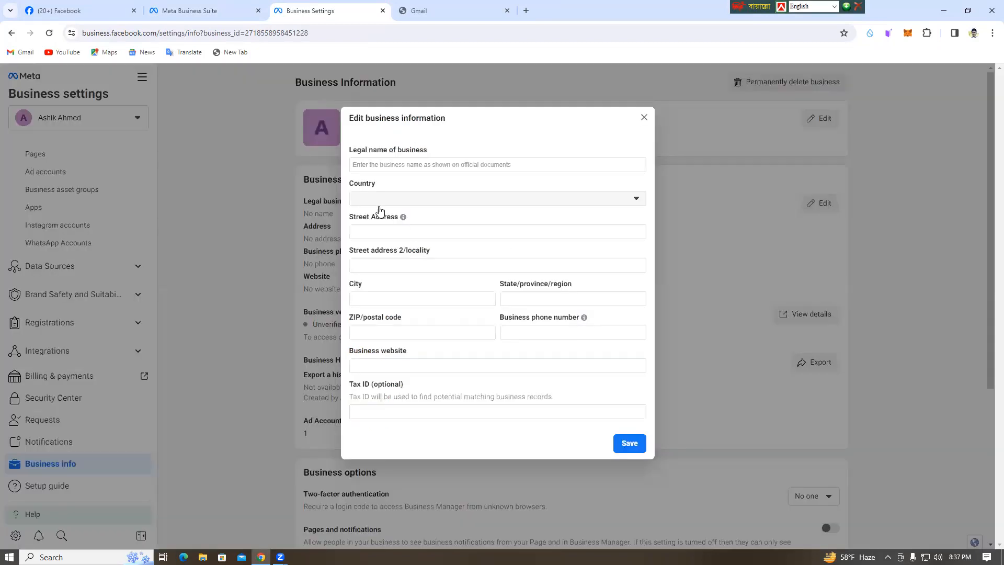
# Look at the country choices in the business information form, close it without saving and view the business verification details.
pyautogui.click(632, 204)
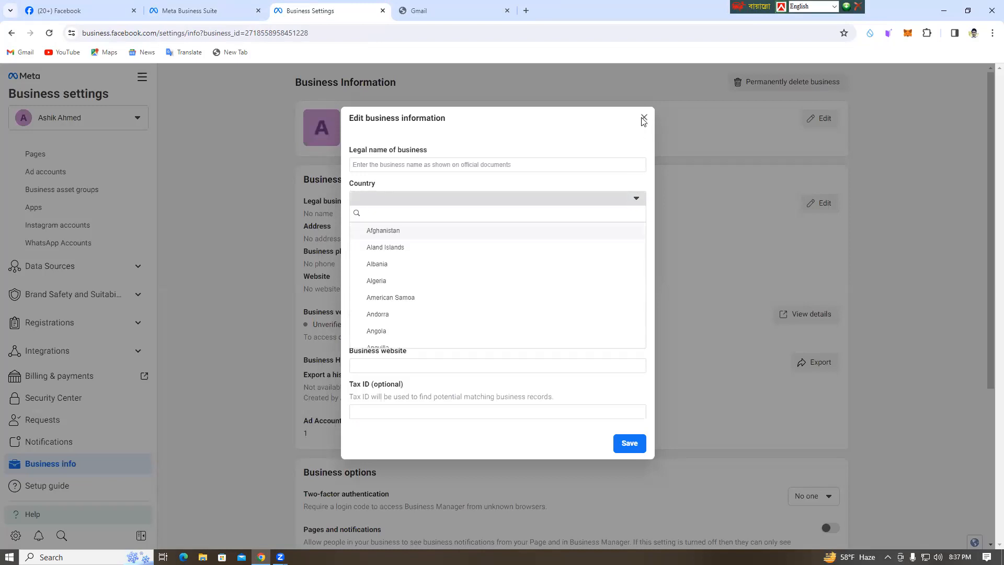
pyautogui.click(643, 118)
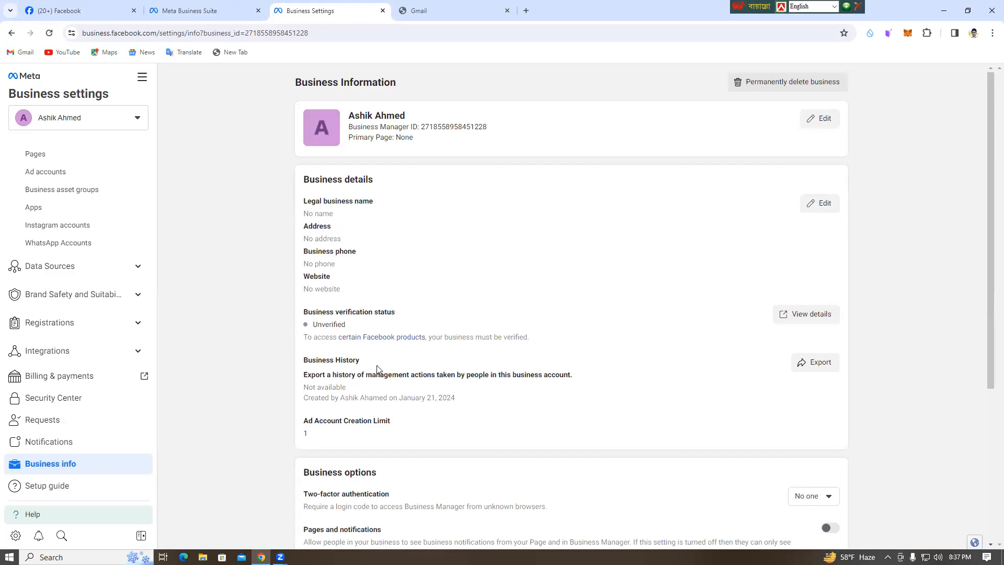
pyautogui.scroll(-1, 351, 359)
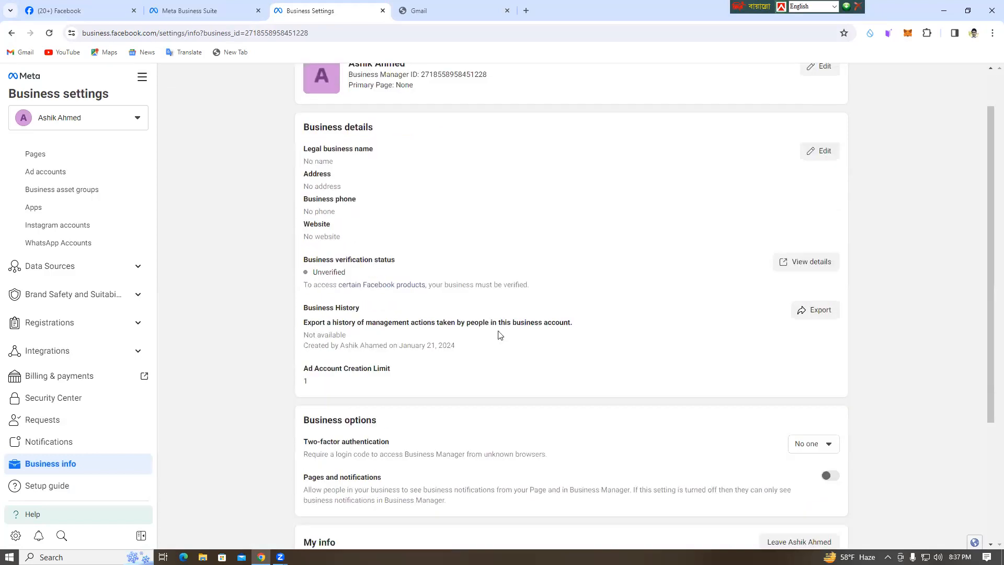
pyautogui.click(823, 263)
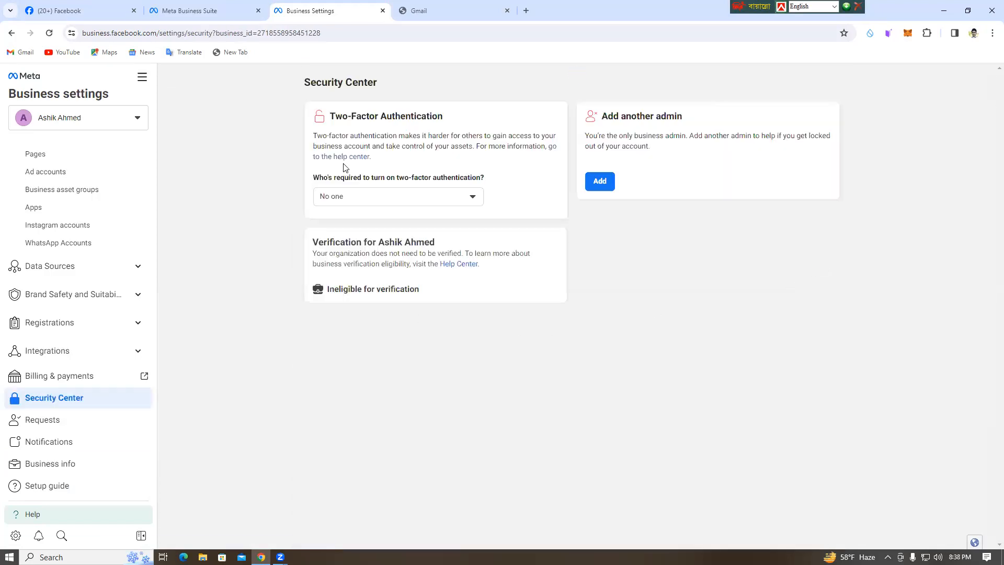
# Review the options for who is required to use two-factor authentication, leaving the setting at No one.
pyautogui.click(473, 197)
pyautogui.click(831, 343)
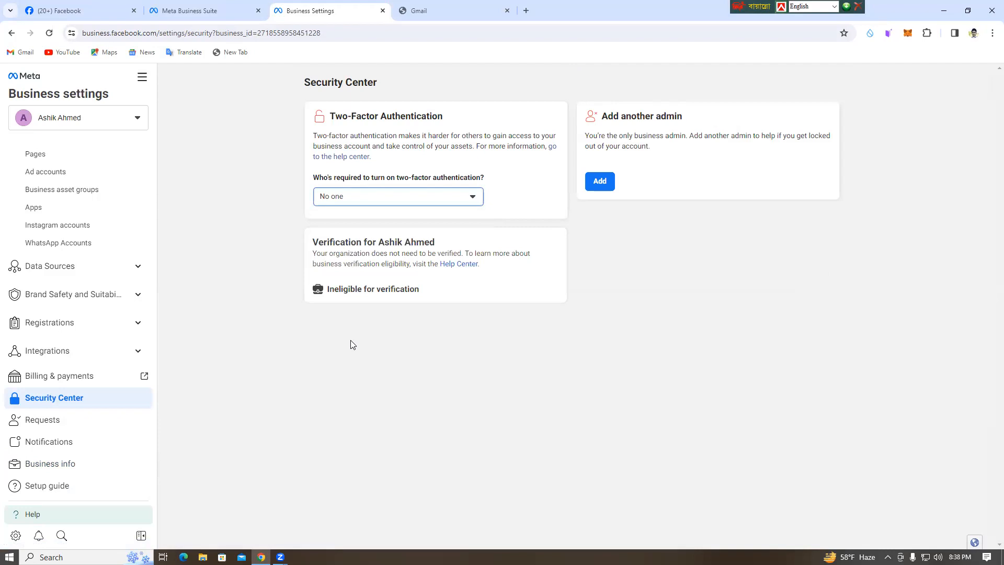
pyautogui.click(459, 196)
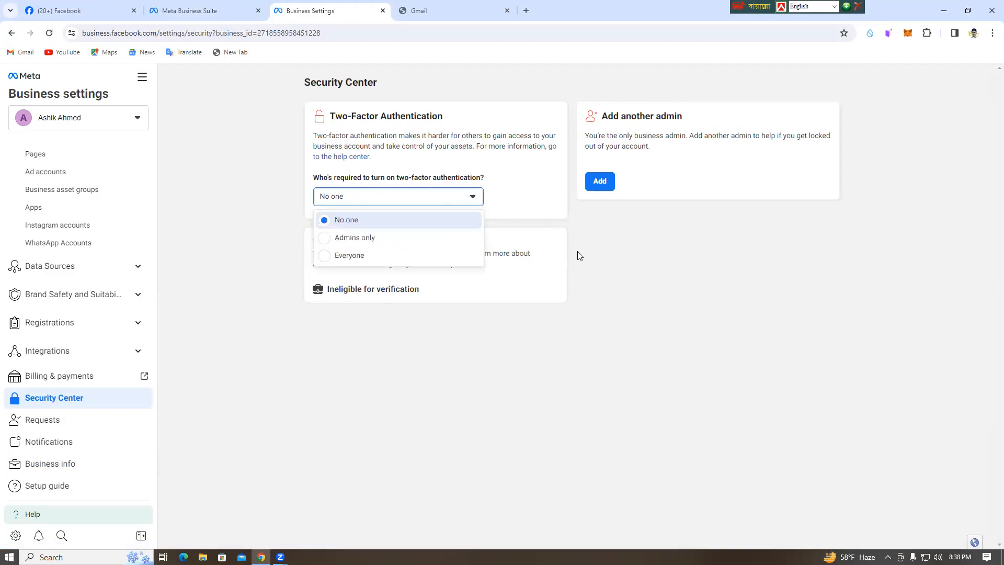
pyautogui.click(601, 319)
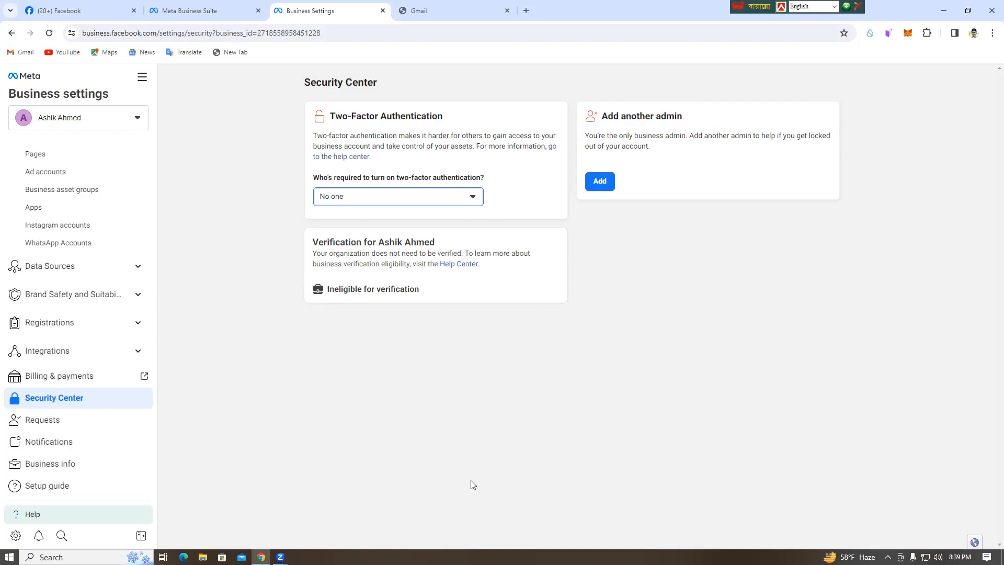
# Return to the Business info page and review its sections, including the business email's confirmation status, and check the Gmail tab.
pyautogui.click(50, 463)
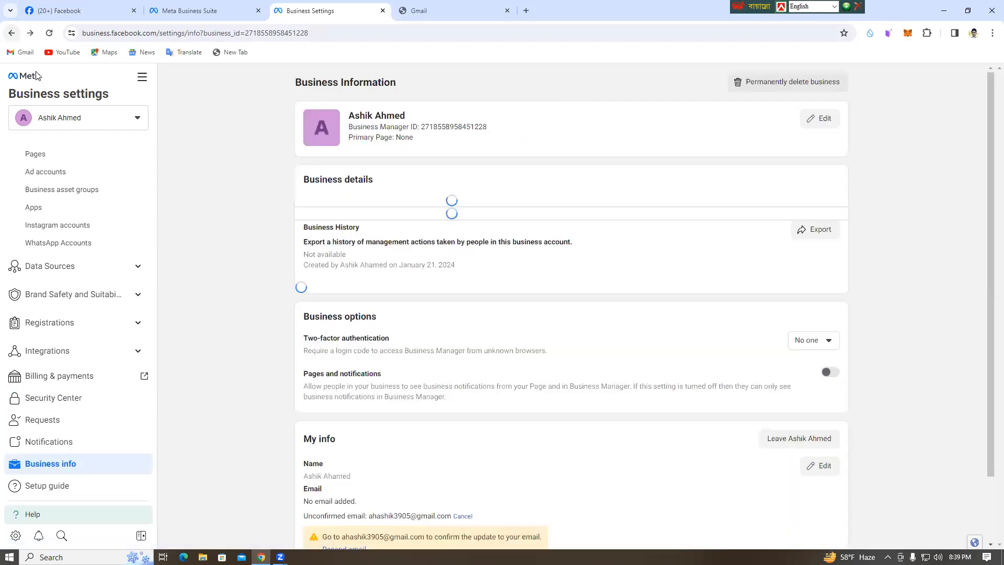
pyautogui.scroll(-2, 520, 314)
pyautogui.scroll(-2, 527, 313)
pyautogui.scroll(2, 587, 307)
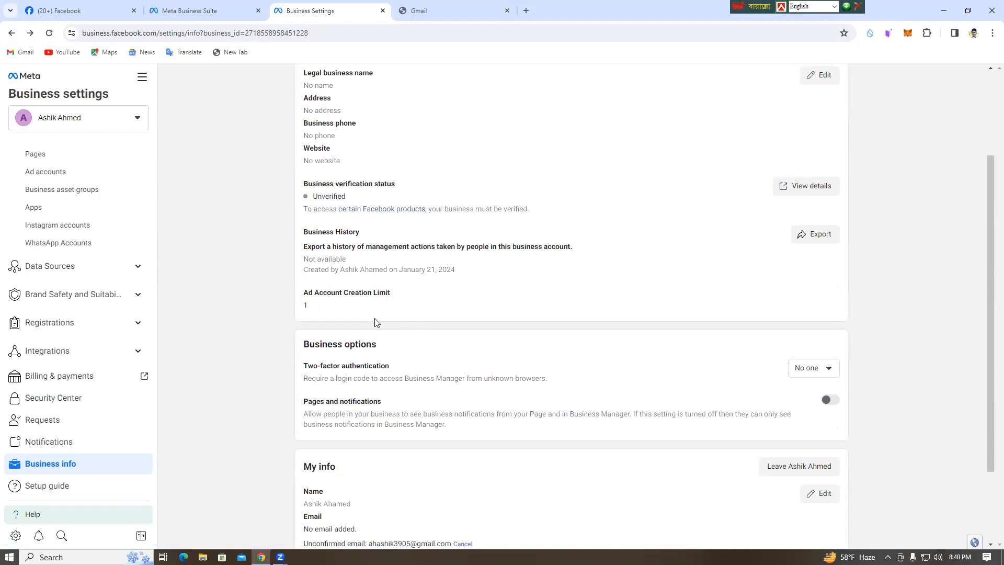
pyautogui.click(418, 11)
pyautogui.click(332, 11)
pyautogui.scroll(-2, 595, 372)
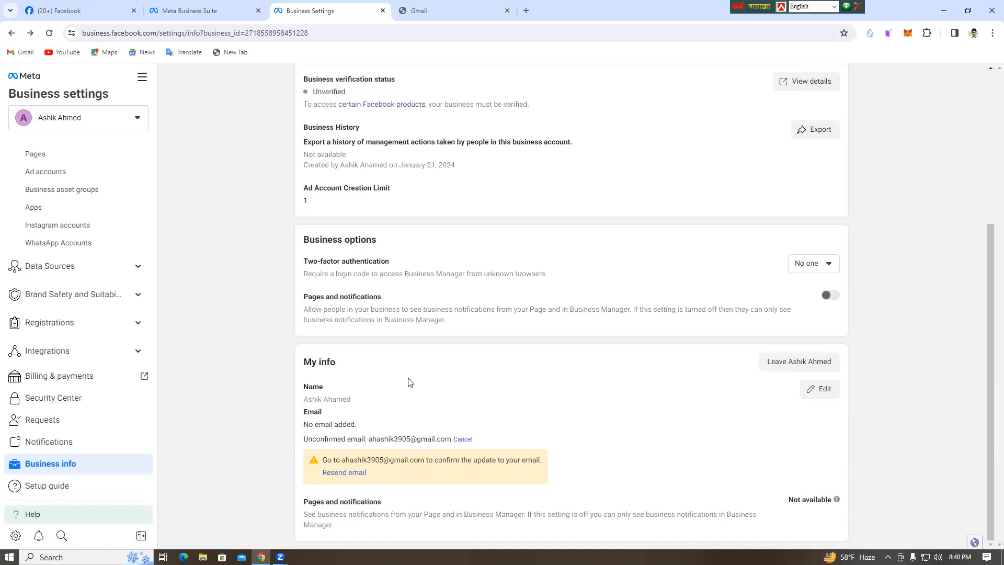
pyautogui.scroll(5, 907, 378)
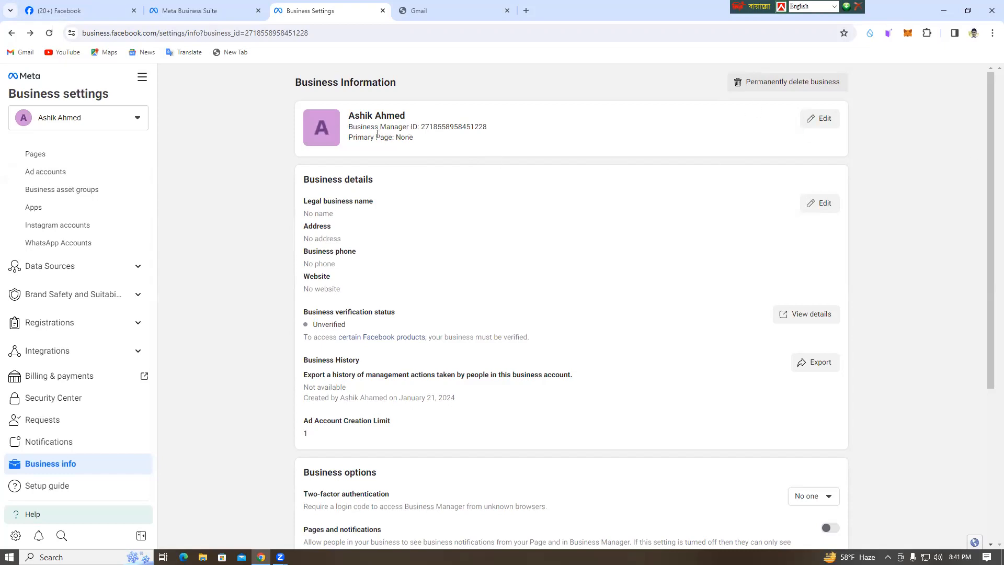
# Replace the surname in the business name, save the change and reload the Business info page.
pyautogui.click(820, 118)
pyautogui.doubleClick(384, 131)
pyautogui.write('Miah')
pyautogui.press('Return')
pyautogui.scroll(-5, 409, 188)
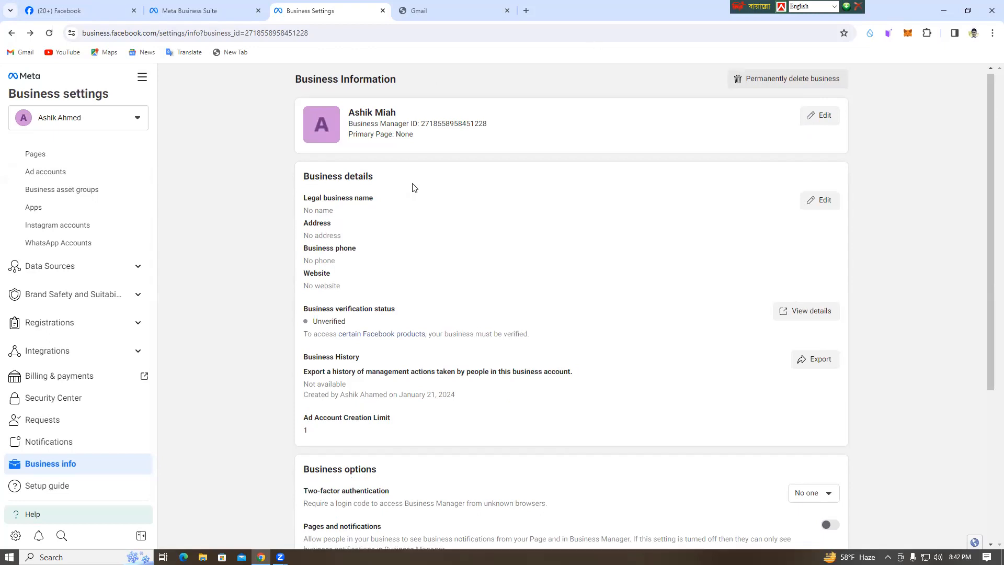
pyautogui.scroll(5, 601, 352)
pyautogui.click(51, 31)
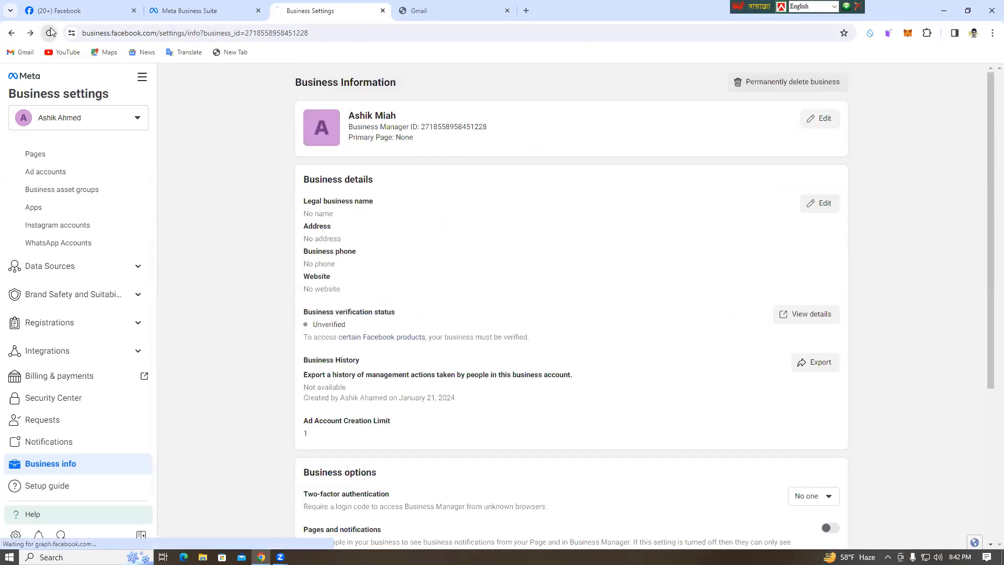
# Examine the reloaded Business info page, including the email shown under My info.
pyautogui.scroll(-4, 423, 303)
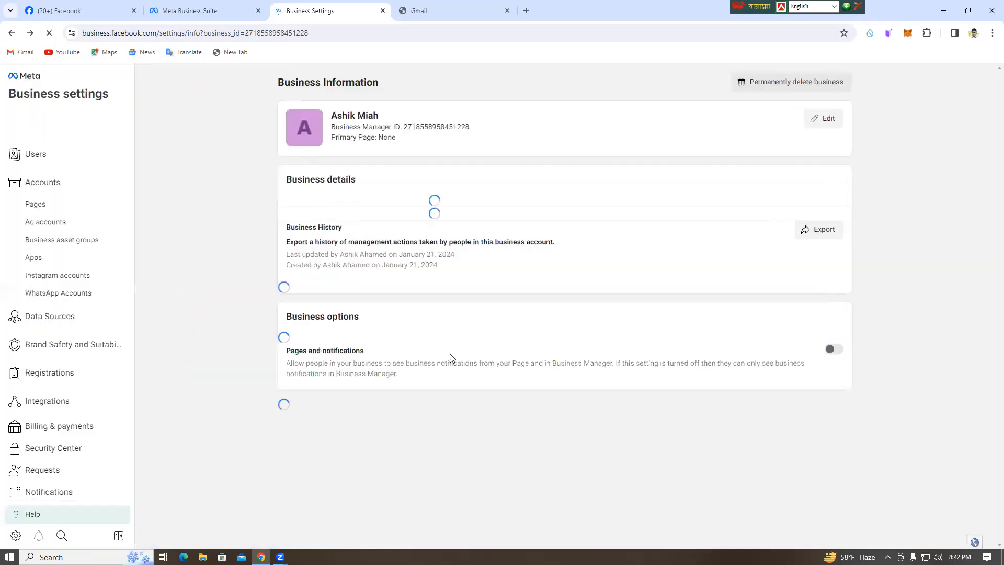
pyautogui.scroll(-4, 502, 365)
pyautogui.scroll(1, 498, 399)
pyautogui.scroll(-1, 498, 399)
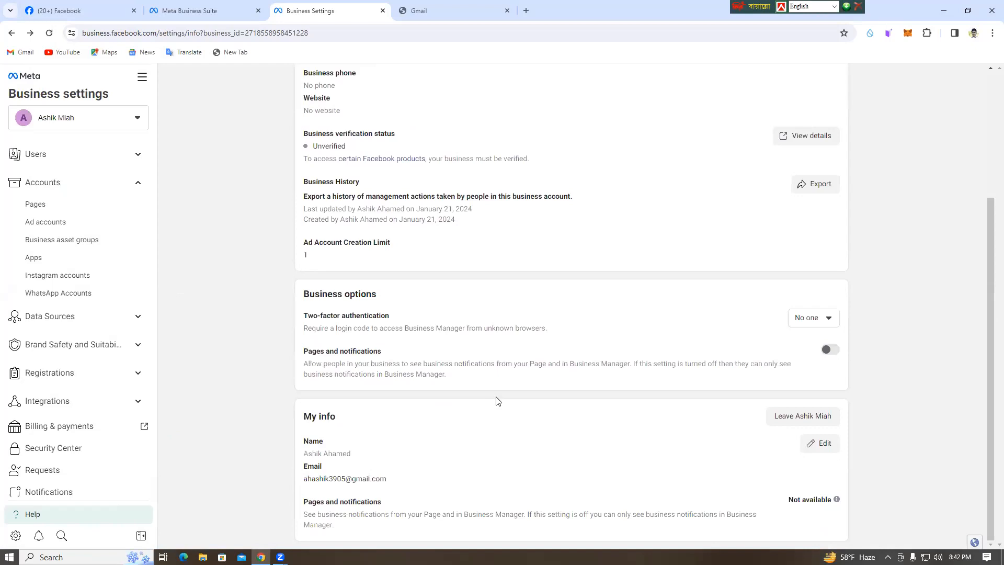
pyautogui.scroll(3, 439, 385)
pyautogui.scroll(-3, 513, 462)
pyautogui.scroll(-2, 79, 418)
pyautogui.scroll(2, 74, 242)
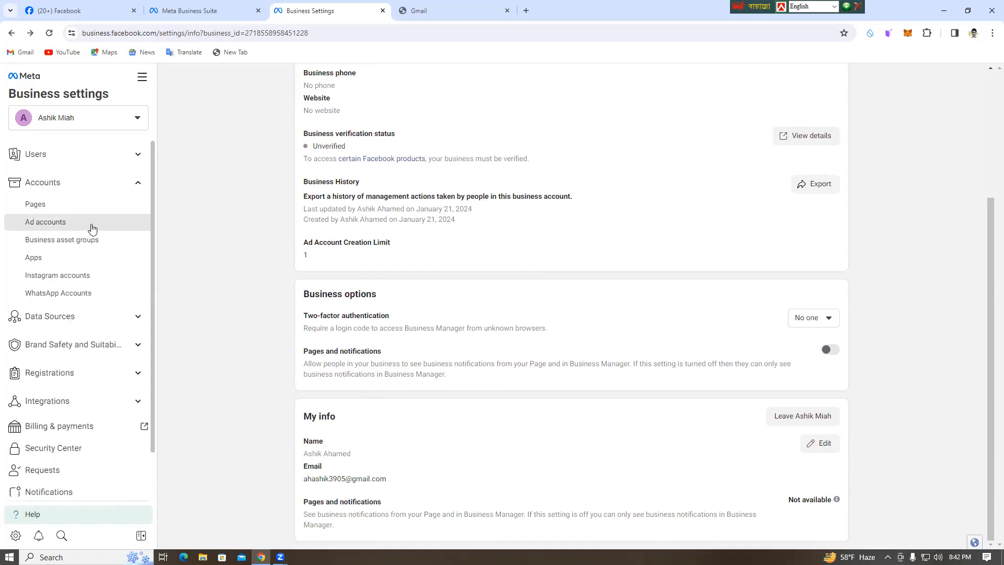
# Open the business's ad accounts and examine the details of their advertising restrictions and disabled assets.
pyautogui.click(52, 221)
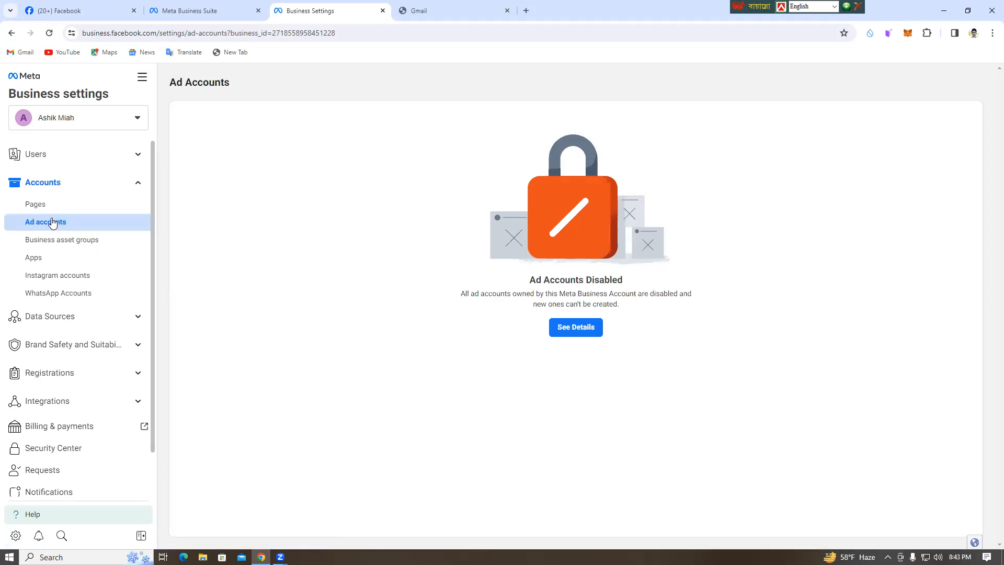
pyautogui.click(582, 328)
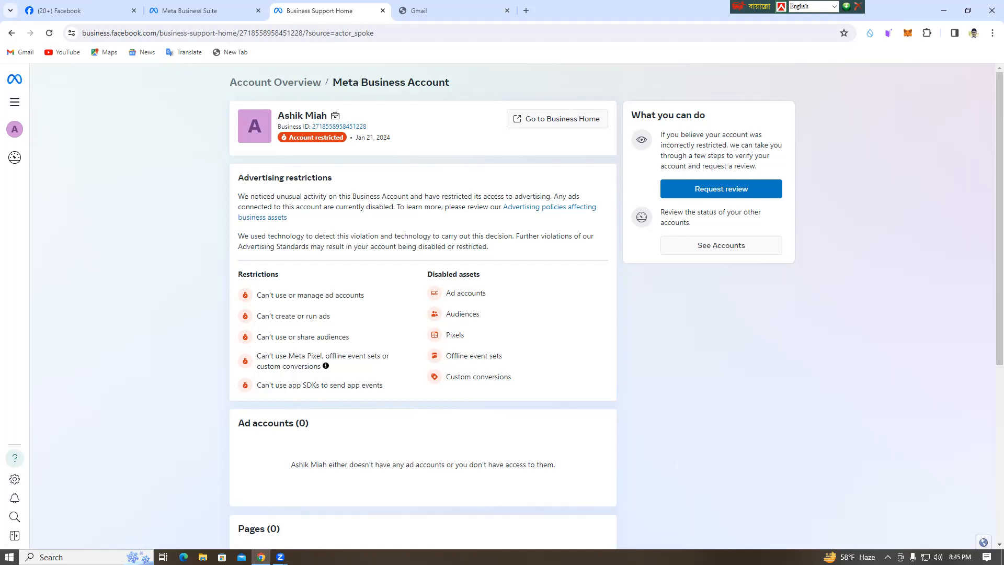
pyautogui.scroll(-2, 699, 462)
pyautogui.scroll(2, 696, 457)
pyautogui.scroll(-1, 737, 457)
pyautogui.scroll(-4, 743, 458)
pyautogui.scroll(5, 745, 458)
pyautogui.scroll(-3, 721, 387)
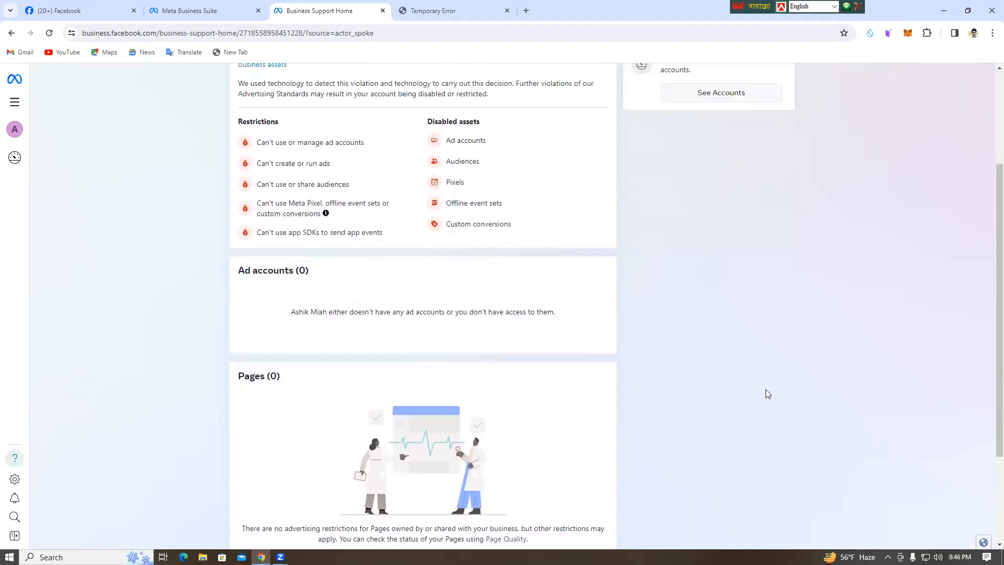
pyautogui.scroll(3, 767, 393)
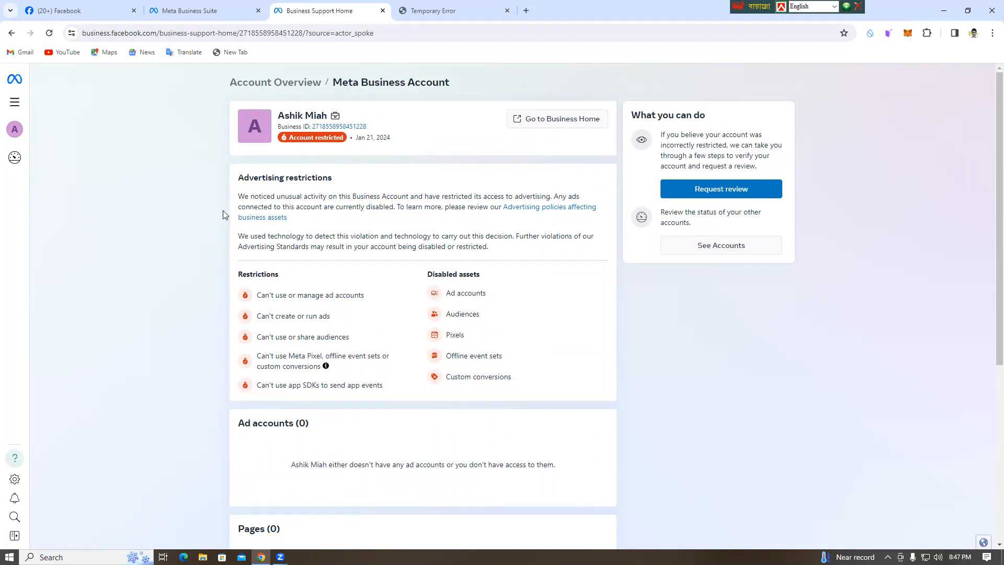
pyautogui.scroll(-4, 197, 319)
pyautogui.scroll(4, 198, 319)
pyautogui.scroll(-4, 181, 429)
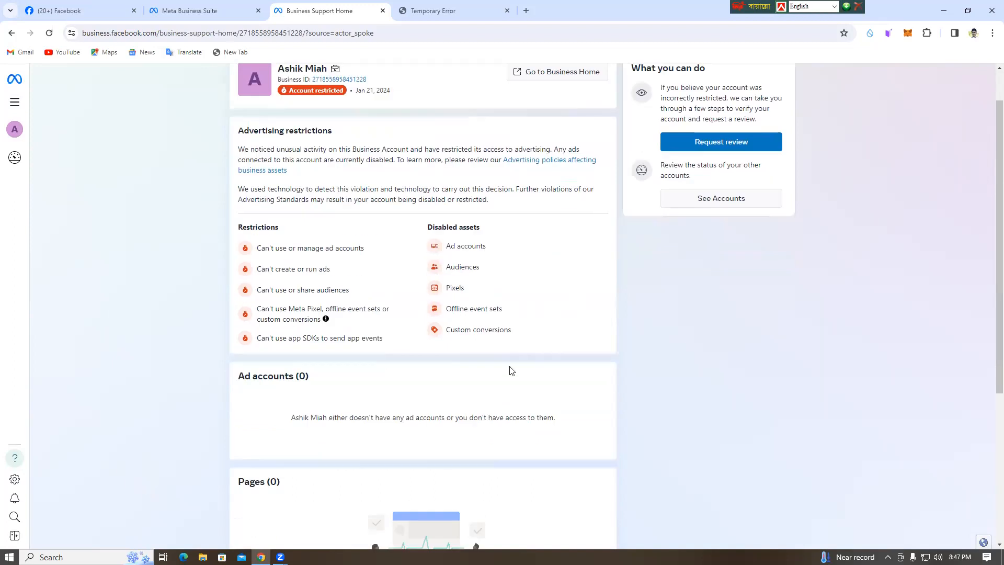
pyautogui.scroll(4, 188, 449)
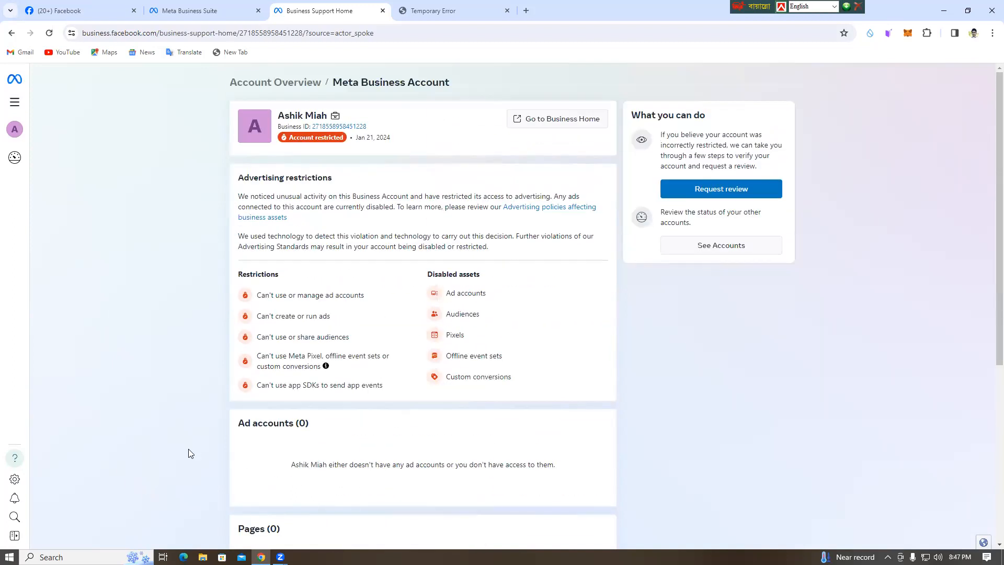
pyautogui.scroll(-5, 189, 449)
pyautogui.scroll(4, 188, 449)
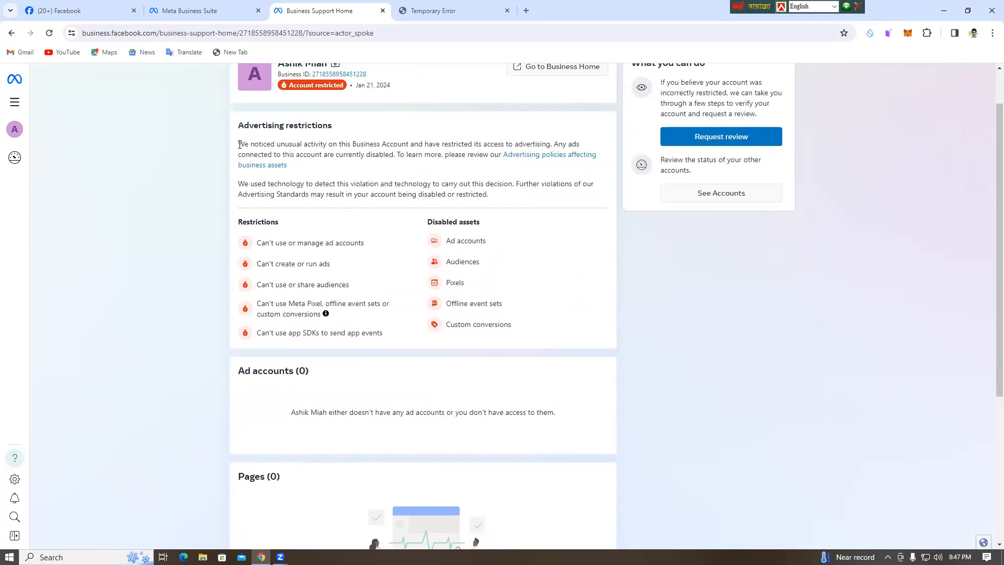
# Leave the restriction details, check the Gmail tab and open facebook.com in a new tab.
pyautogui.click(11, 34)
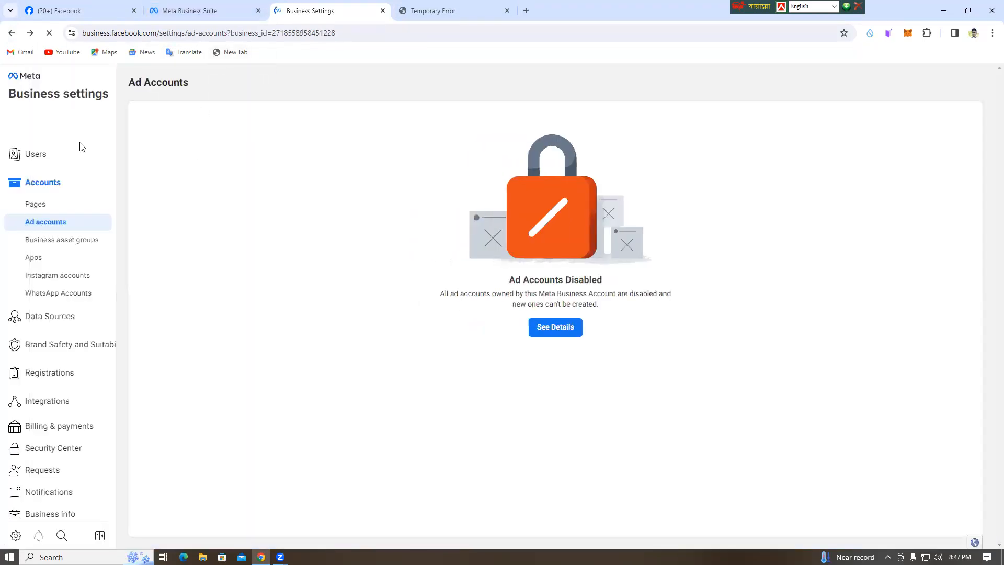
pyautogui.click(433, 10)
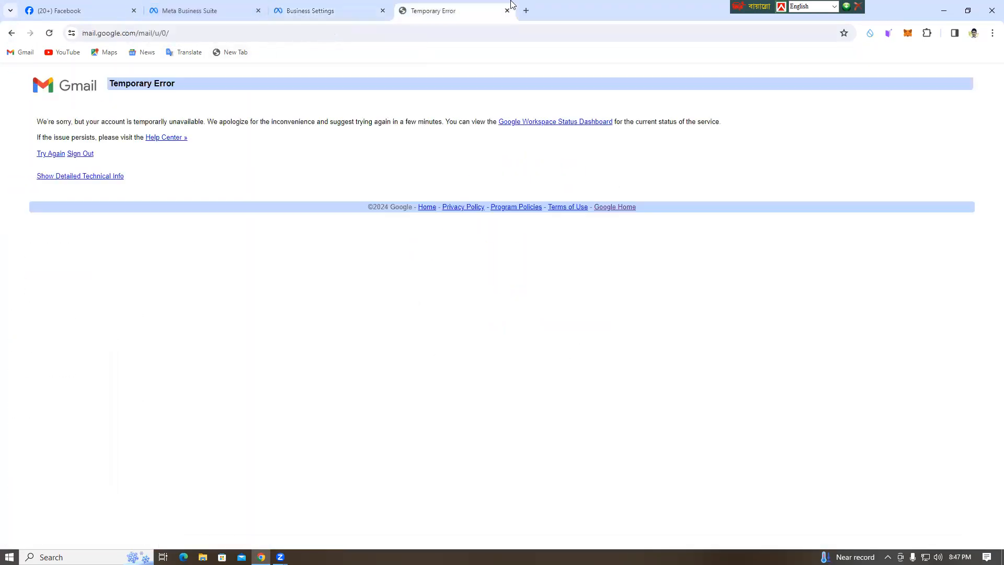
pyautogui.hotkey('ctrl', 't')
pyautogui.click(419, 228)
pyautogui.write('faceb')
pyautogui.write('ook.')
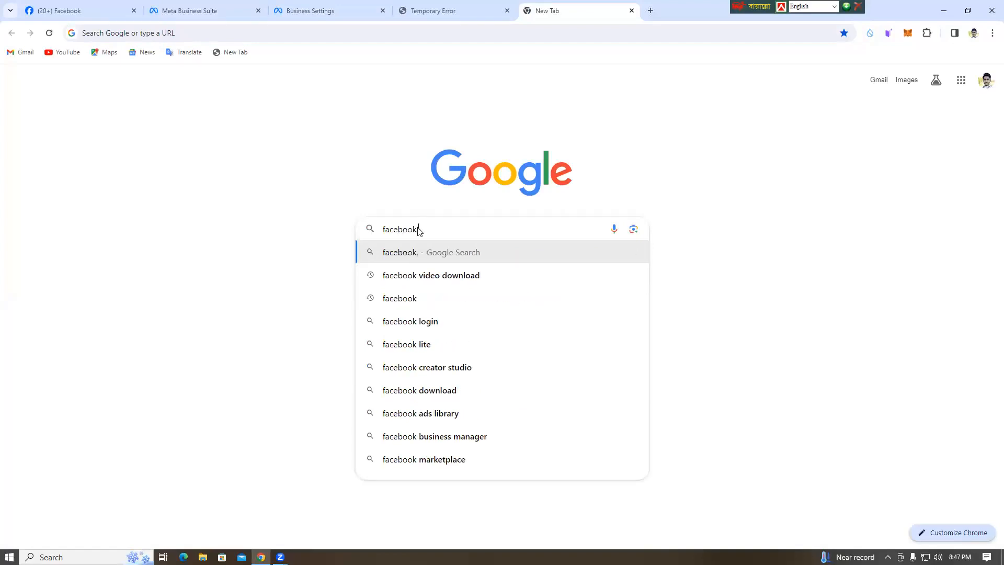
pyautogui.write('com')
pyautogui.press('Return')
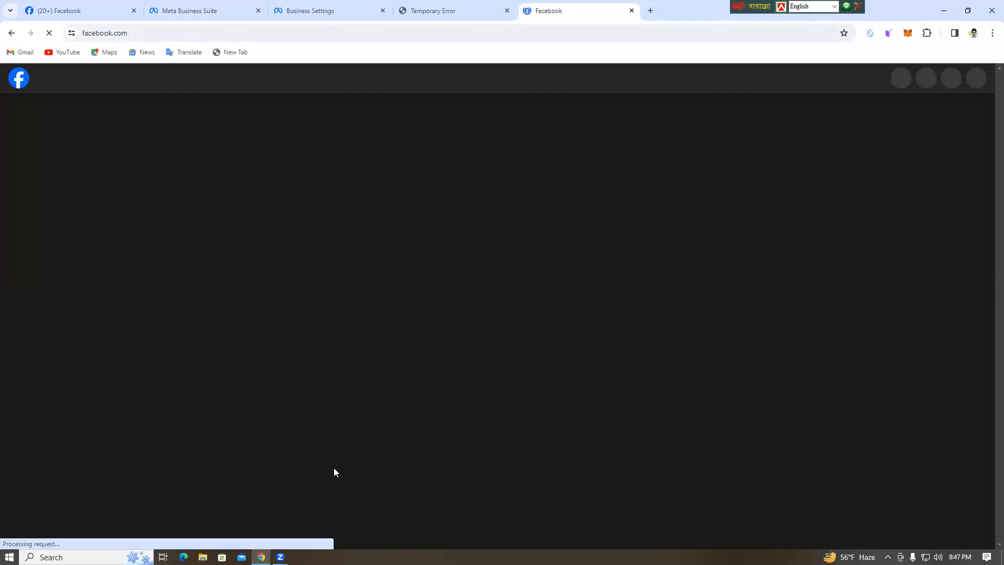
# Expand Facebook's full list of shortcuts and open Ads Manager.
pyautogui.scroll(-6, 434, 491)
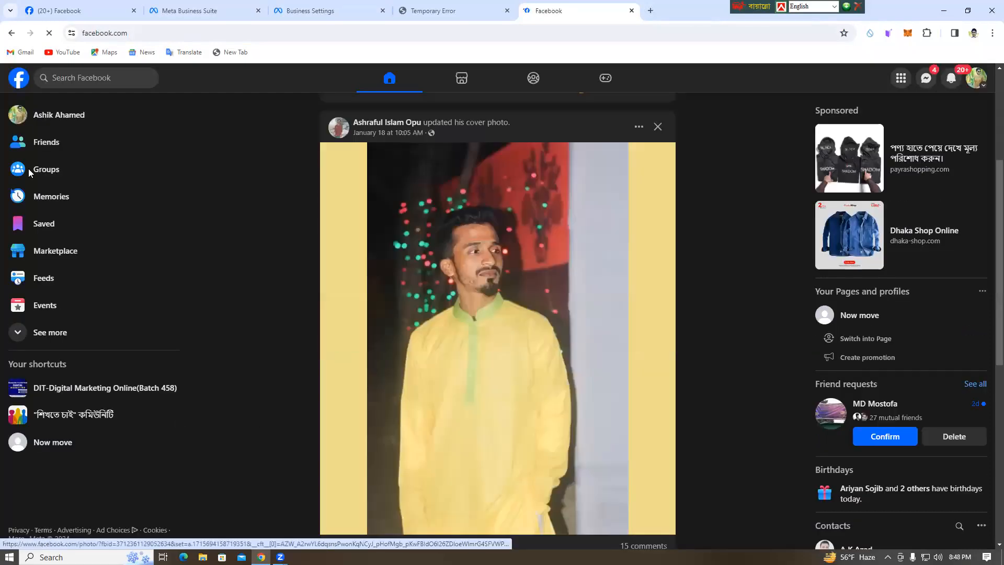
pyautogui.click(51, 333)
pyautogui.scroll(-5, 52, 340)
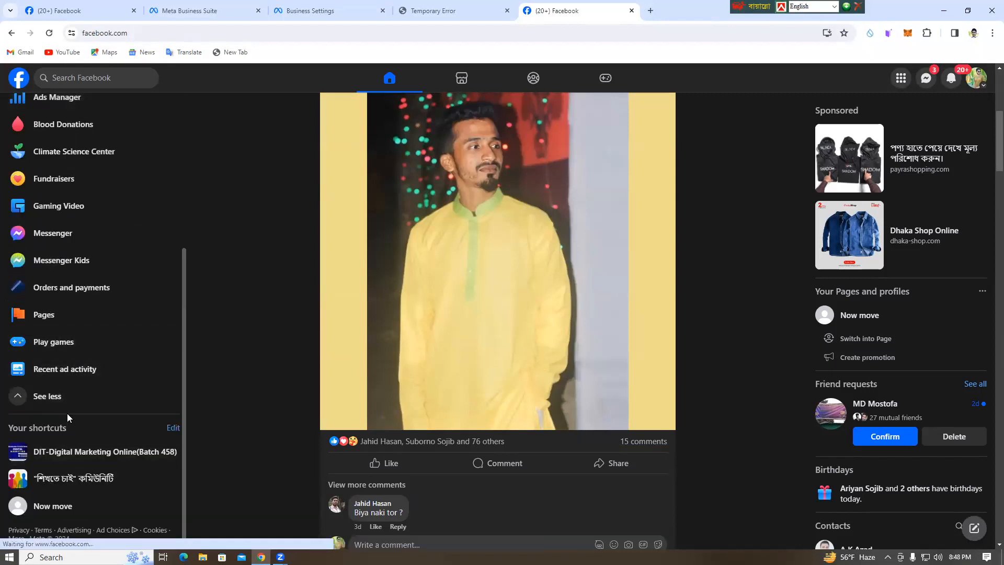
pyautogui.scroll(1, 66, 244)
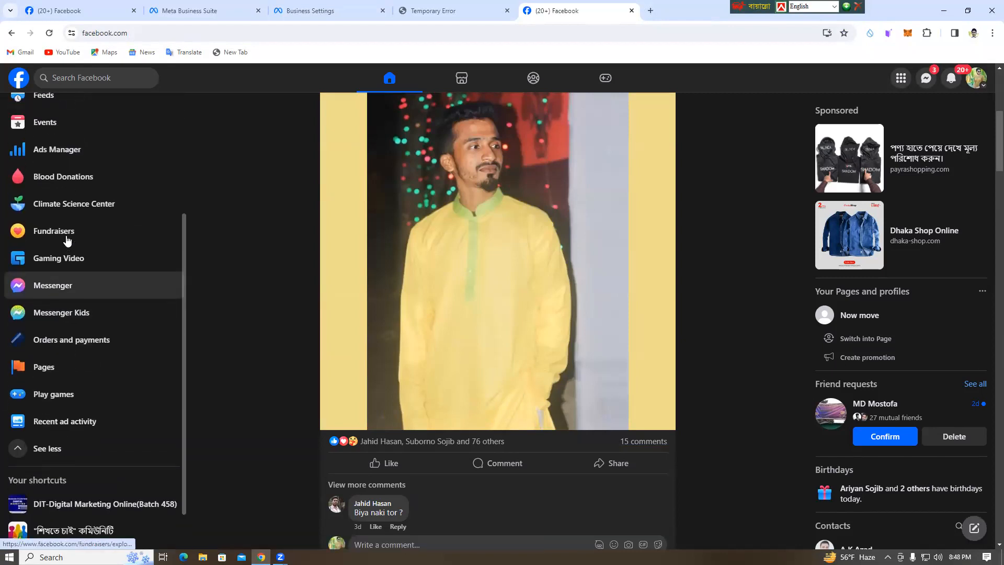
pyautogui.click(45, 149)
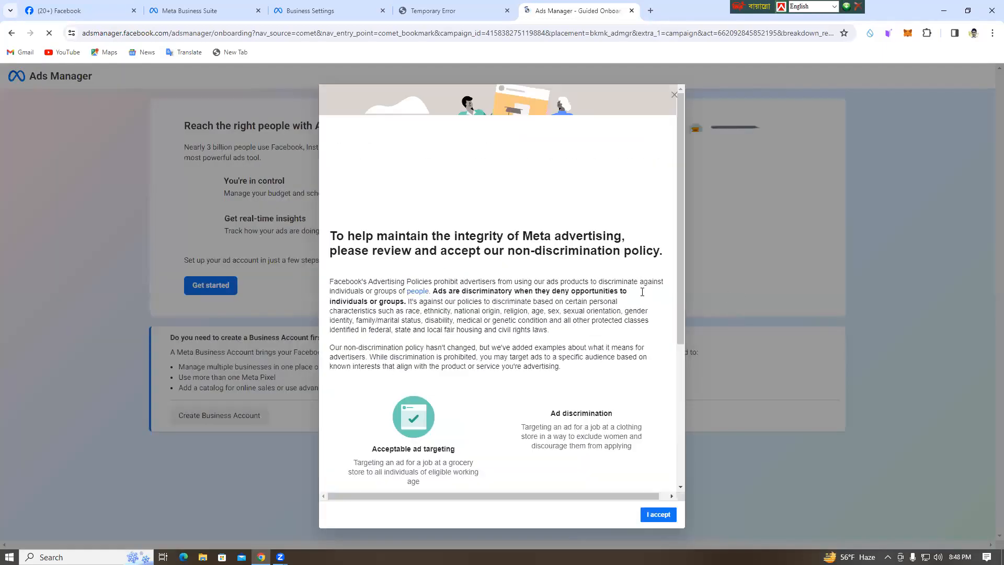
# Read through the Meta advertising non-discrimination policy and expand the considerations for U.S. Housing, Employment and Credit Advertisers.
pyautogui.scroll(-5, 702, 301)
pyautogui.scroll(5, 520, 283)
pyautogui.scroll(-5, 529, 289)
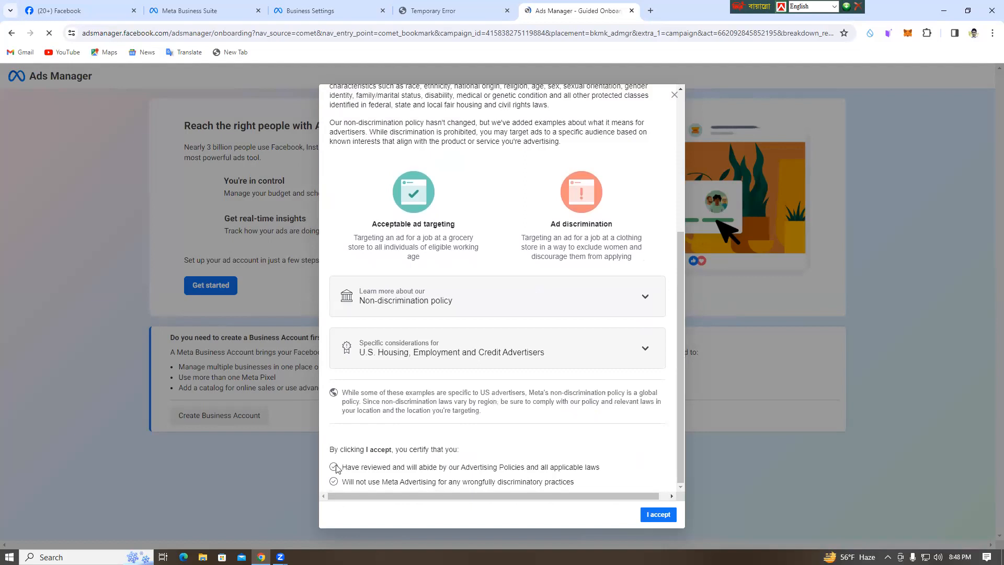
pyautogui.scroll(4, 477, 357)
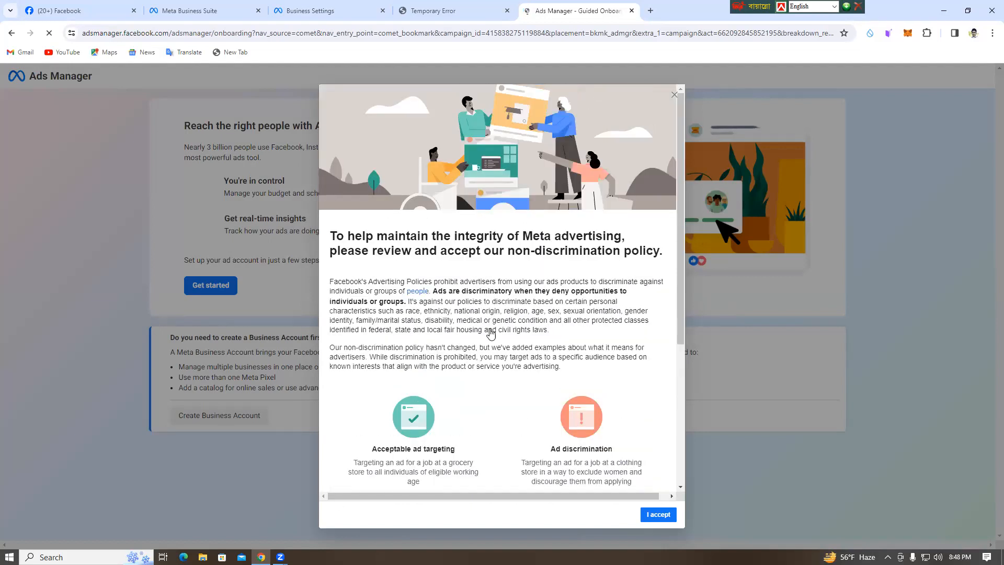
pyautogui.scroll(-3, 501, 336)
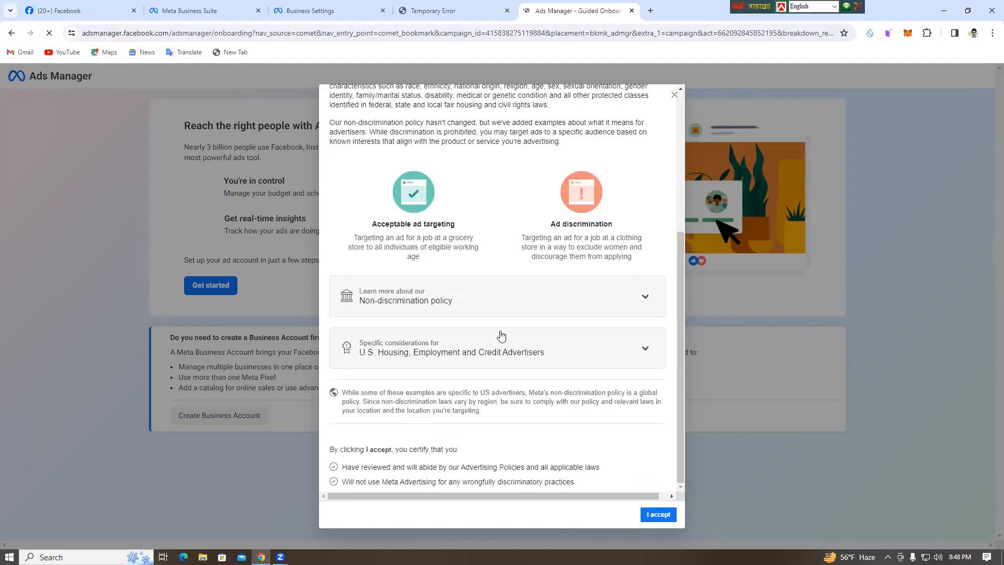
pyautogui.click(413, 355)
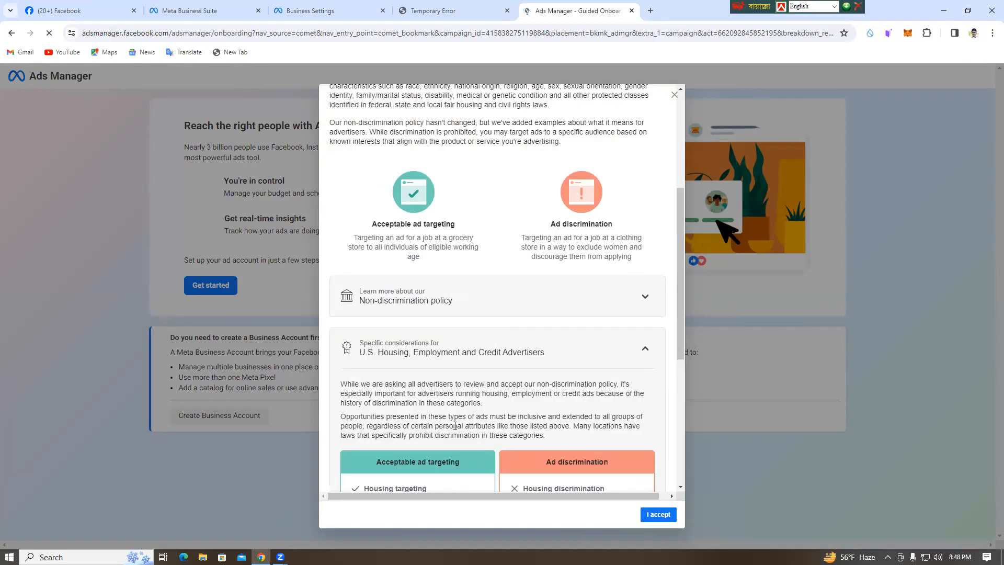
# Read the housing, employment and credit ad targeting examples to the end and accept Meta's non-discrimination policy.
pyautogui.scroll(-2, 454, 425)
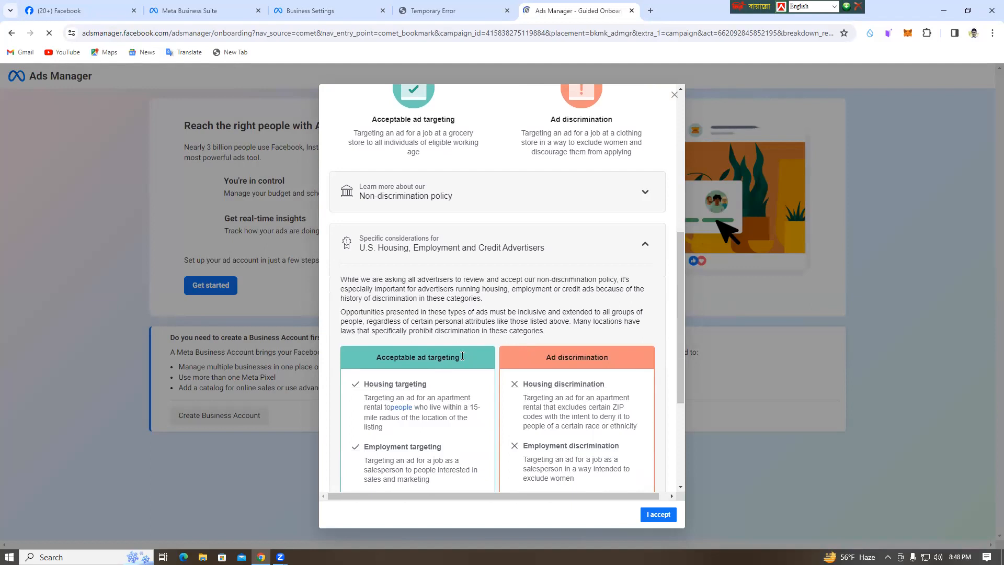
pyautogui.scroll(-3, 462, 356)
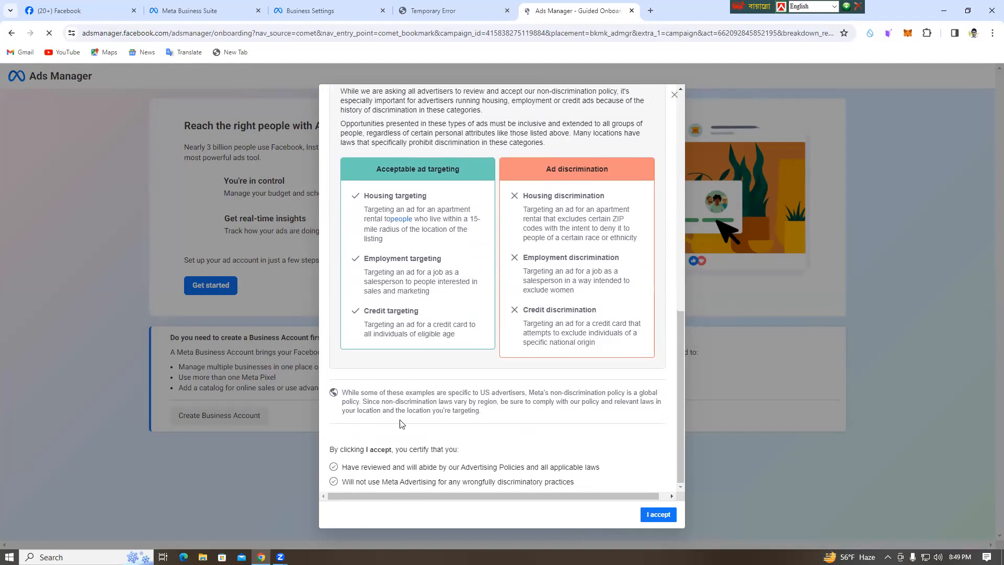
pyautogui.scroll(1, 672, 332)
pyautogui.scroll(2, 672, 332)
pyautogui.scroll(-2, 575, 398)
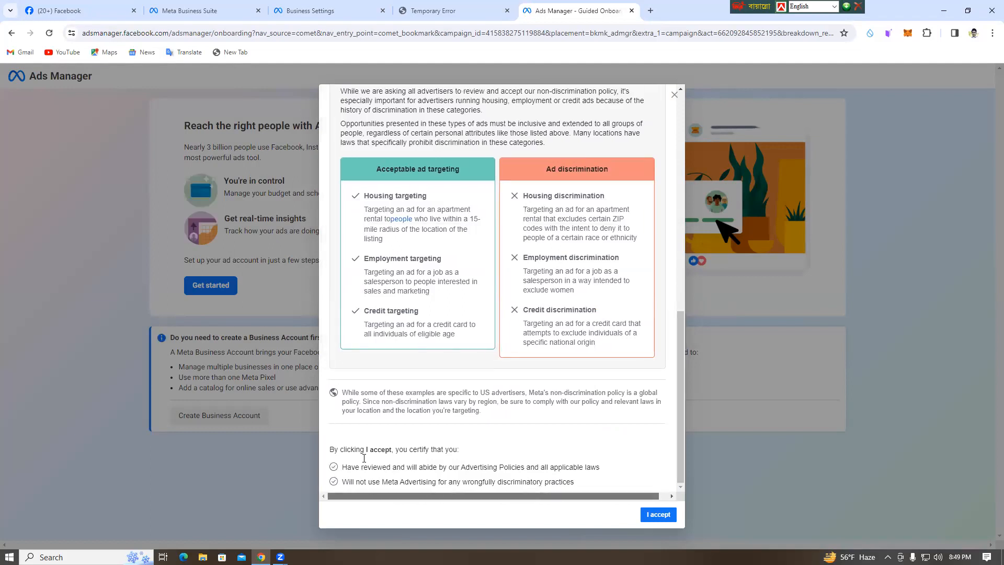
pyautogui.scroll(5, 368, 453)
pyautogui.scroll(-5, 609, 441)
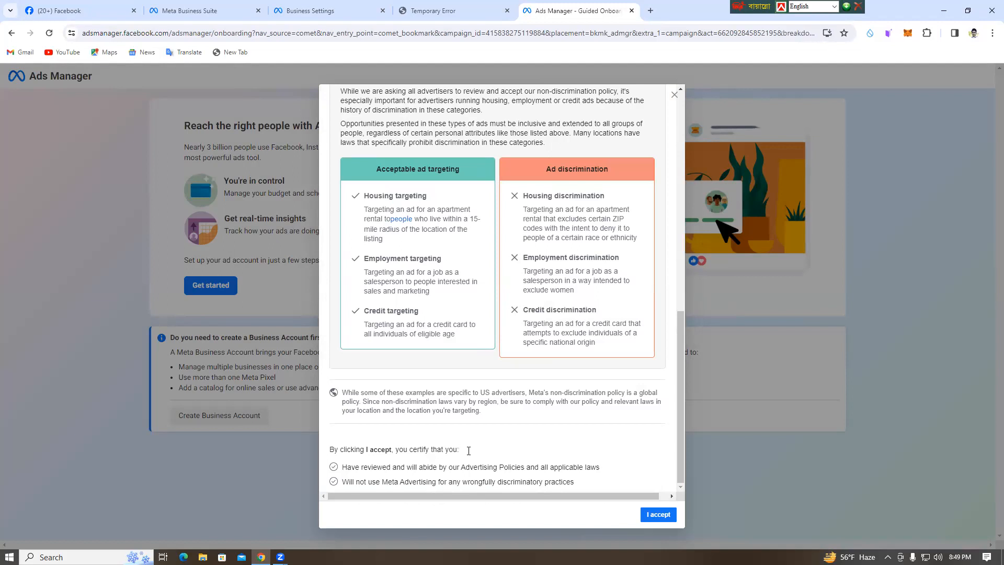
pyautogui.click(657, 515)
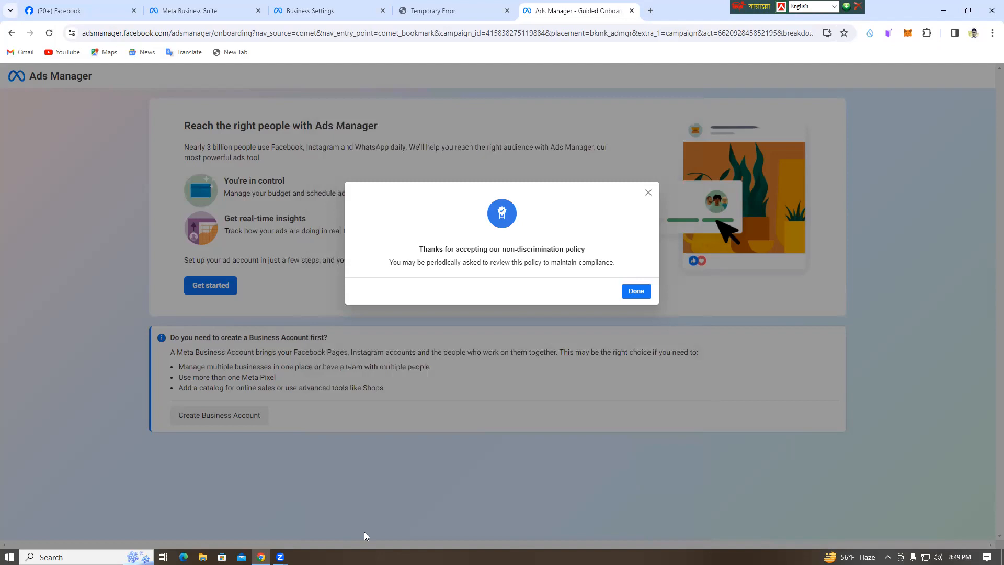
pyautogui.click(635, 291)
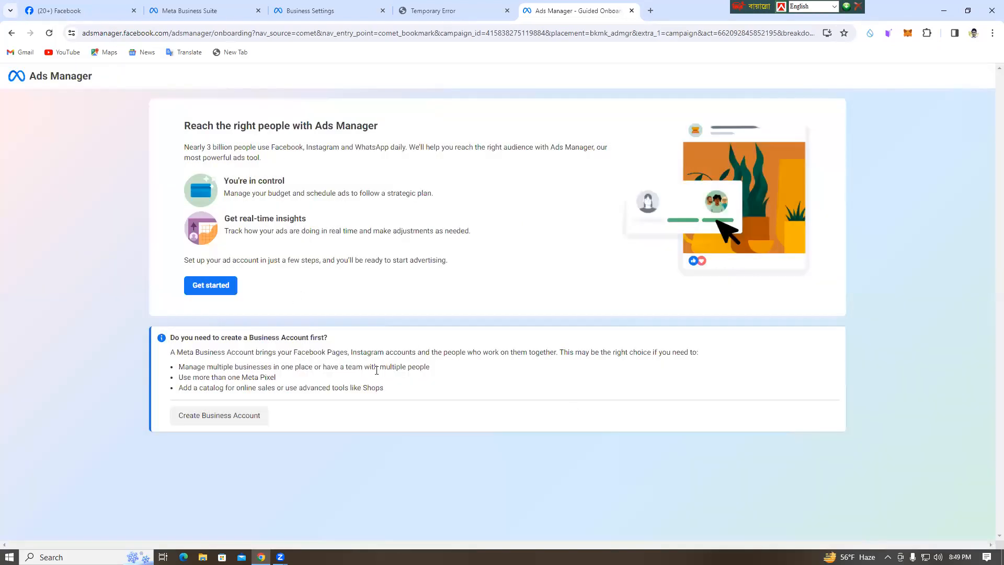
# Complete the ad account setup with the existing Now move Page, skipping the payment method, and dismiss the notices in Ads Manager.
pyautogui.click(232, 291)
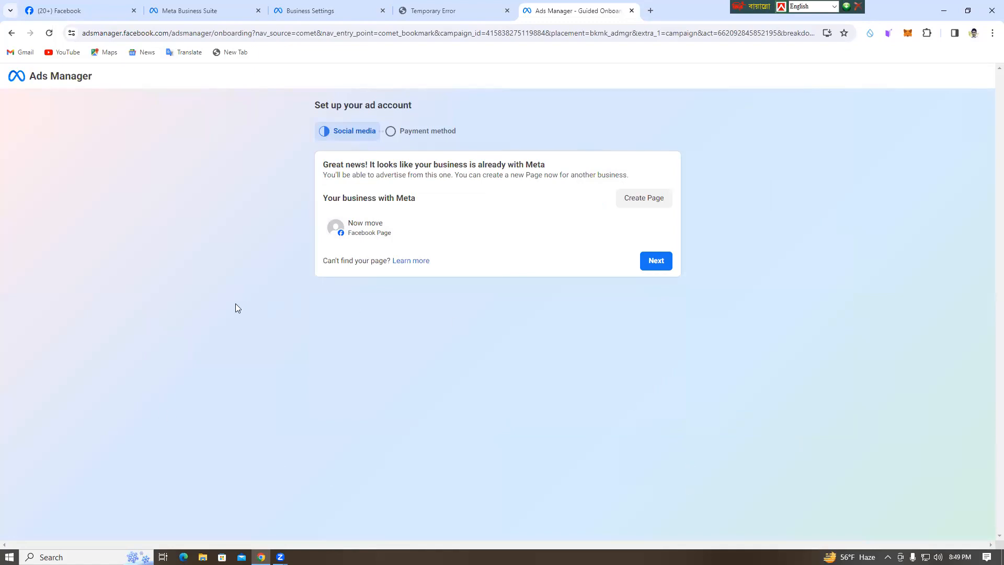
pyautogui.click(656, 262)
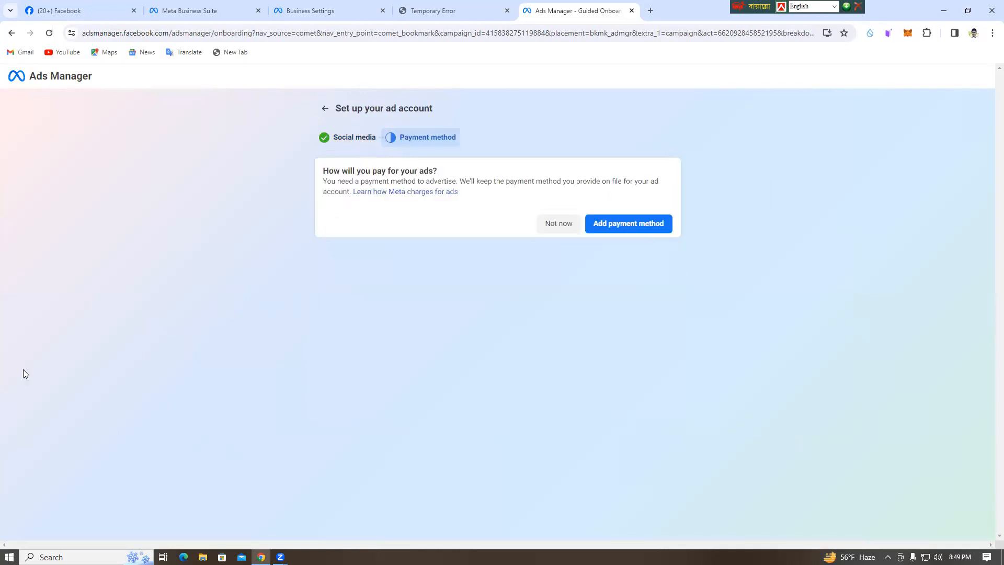
pyautogui.click(557, 225)
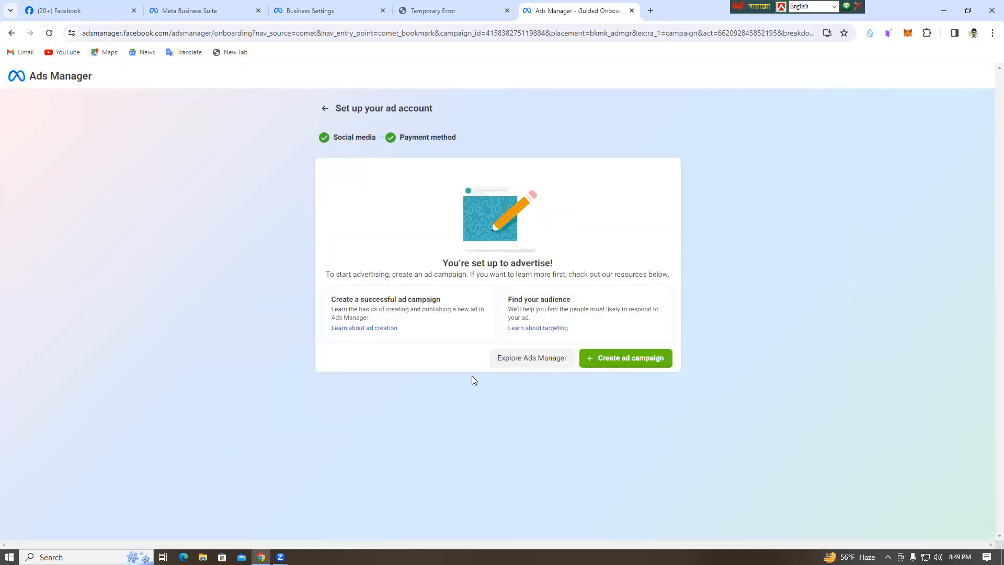
pyautogui.click(538, 364)
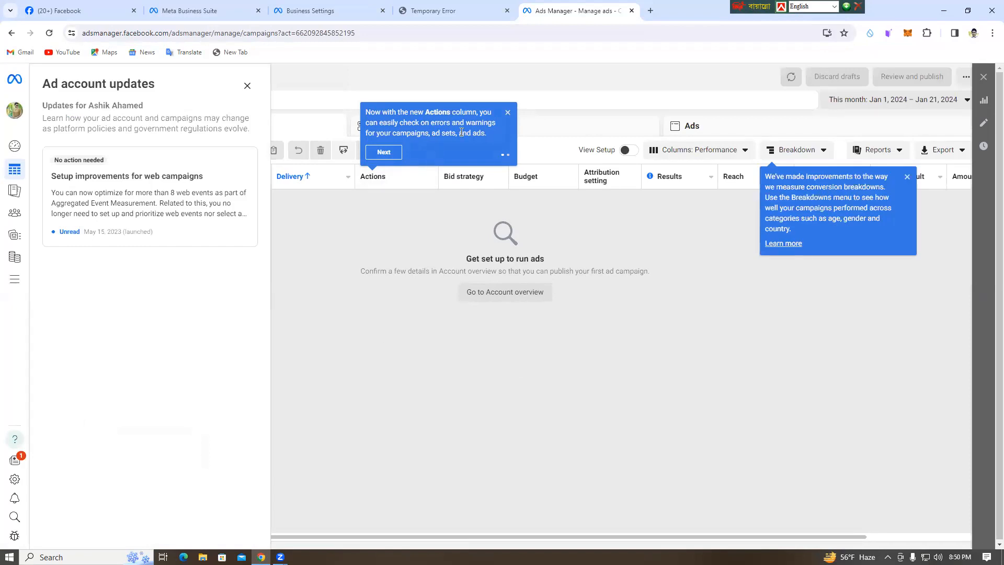
pyautogui.click(508, 113)
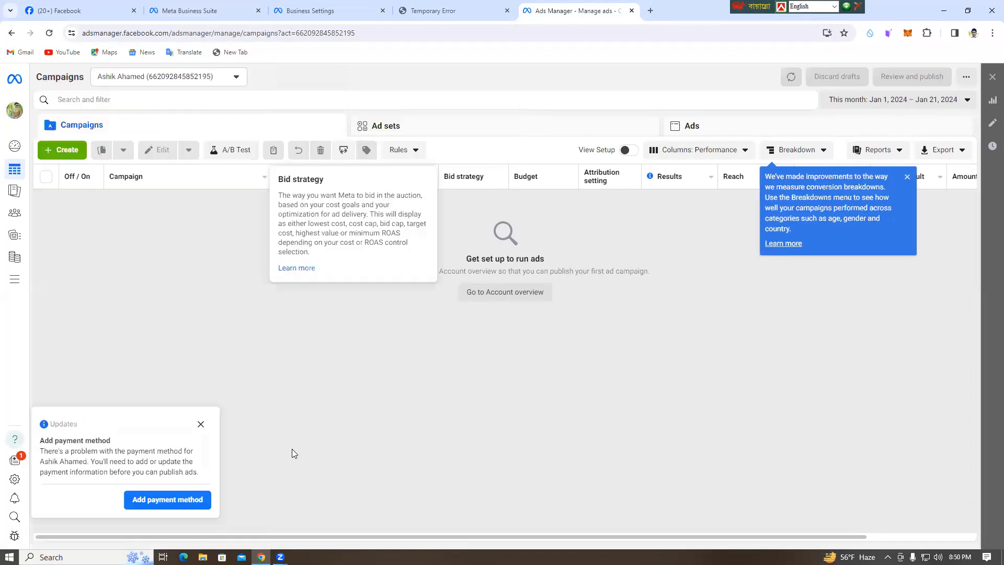
pyautogui.click(202, 422)
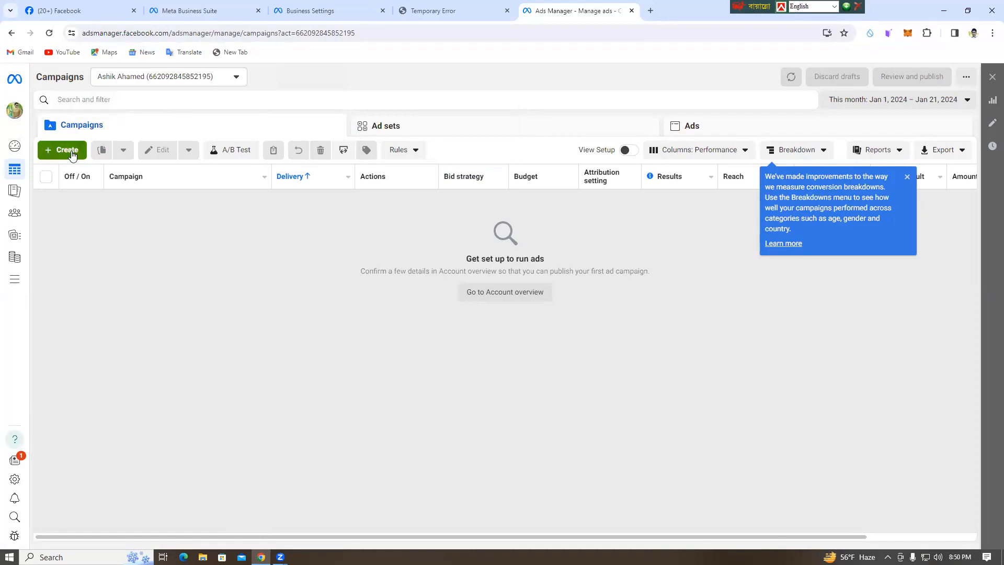
# Check which ad accounts are available in the campaign view and dismiss the tip about conversion breakdowns.
pyautogui.click(180, 79)
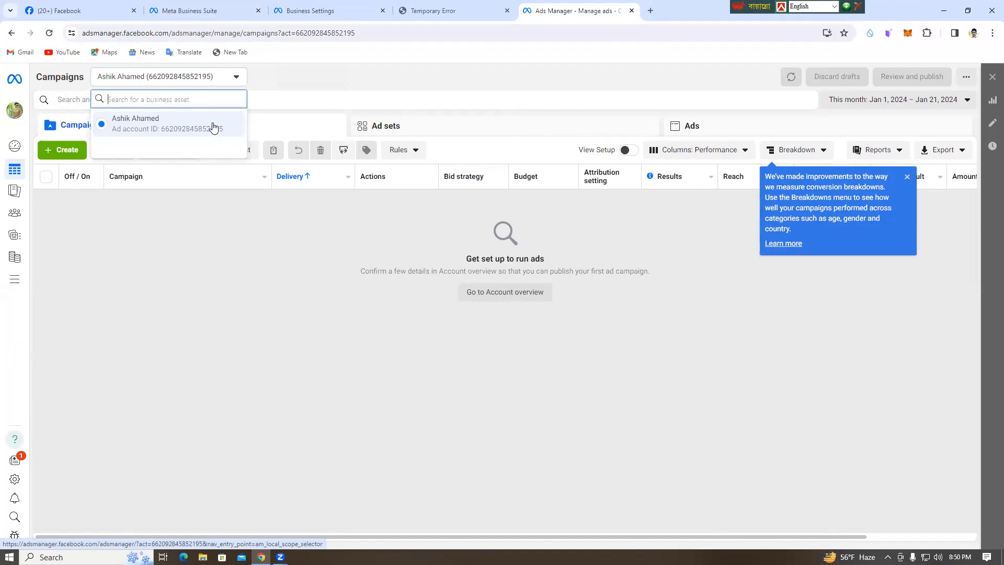
pyautogui.click(252, 246)
pyautogui.click(233, 77)
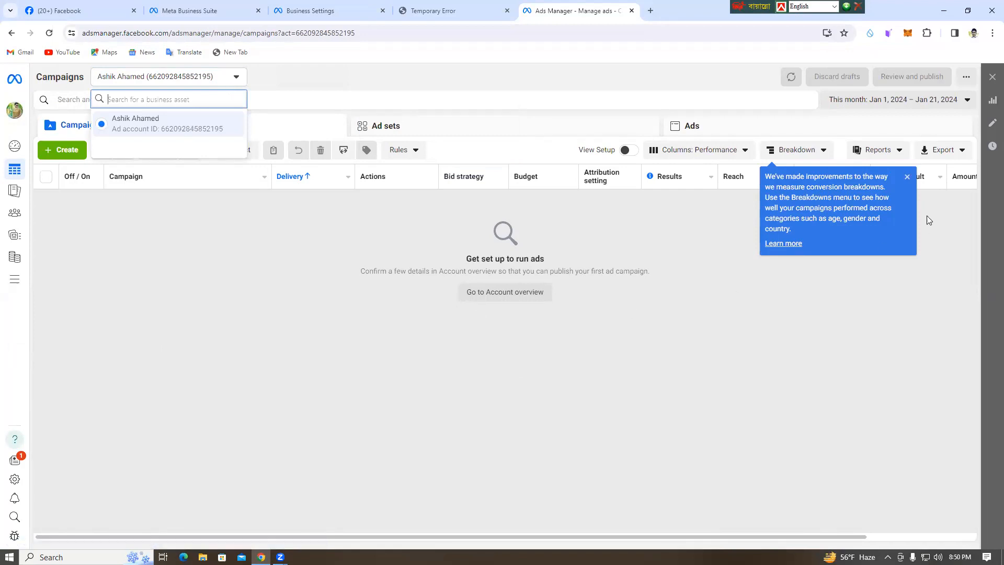
pyautogui.click(907, 177)
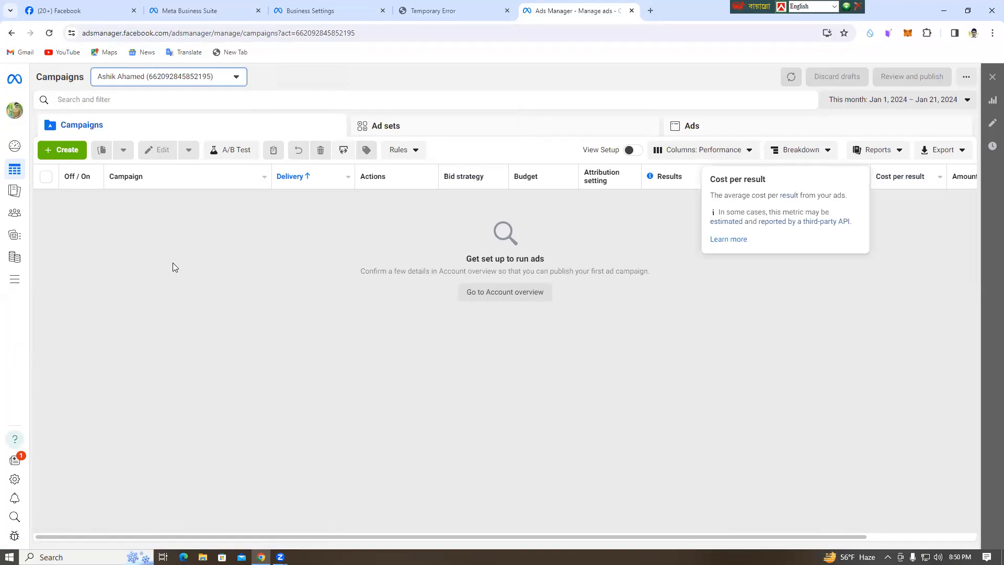
pyautogui.click(233, 83)
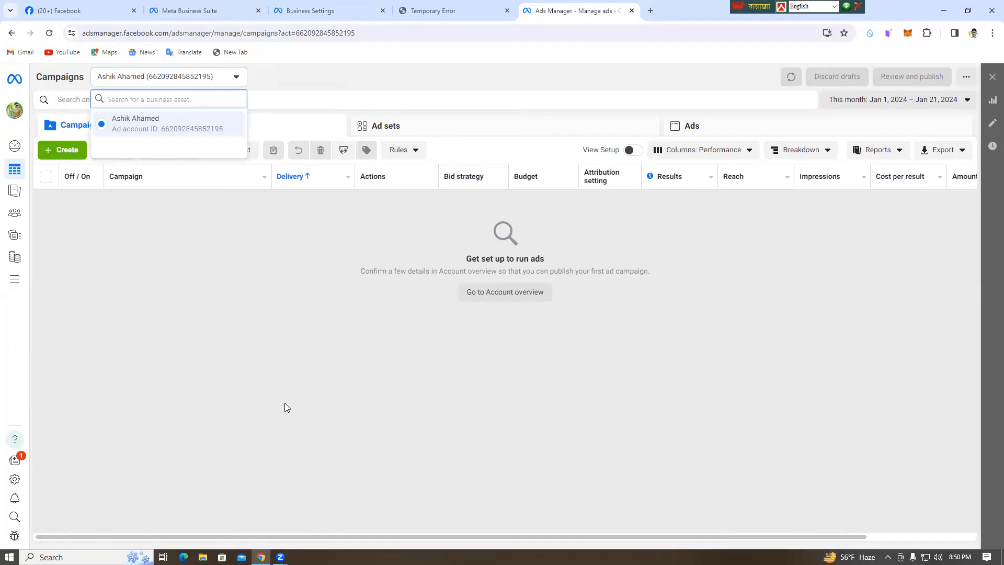
pyautogui.click(169, 285)
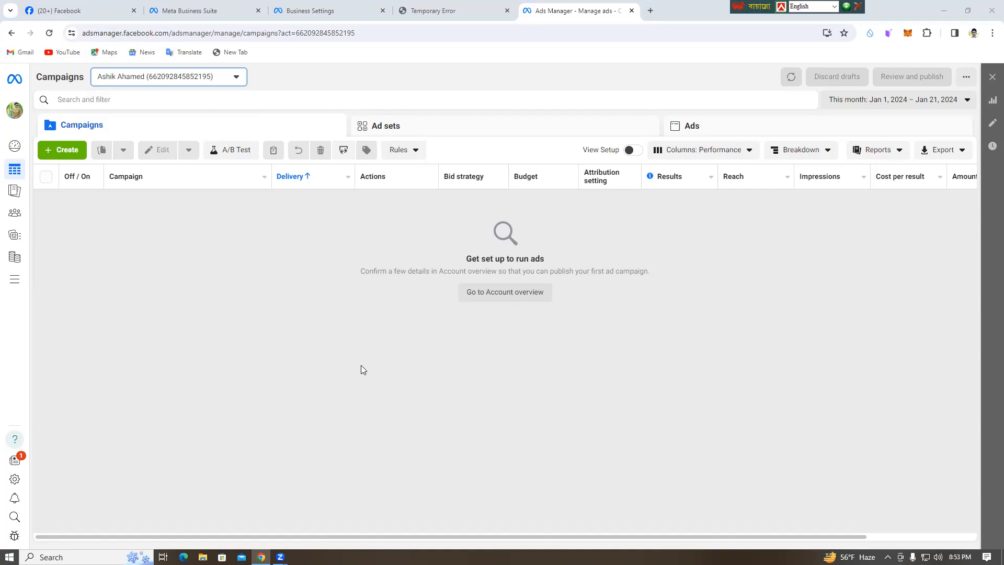
# Recheck the ad account list and choose the personal account among the business and personal accounts.
pyautogui.click(233, 79)
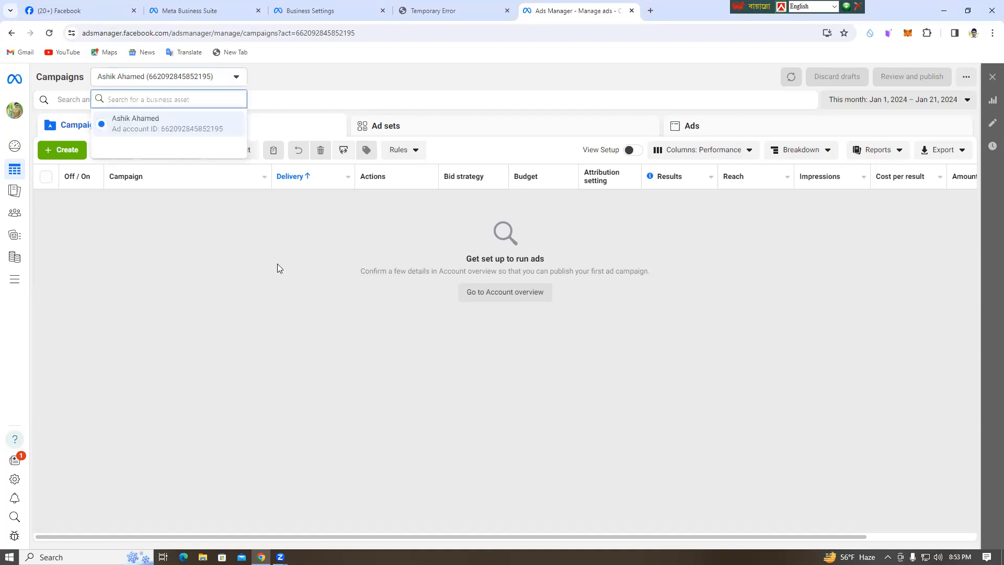
pyautogui.click(232, 117)
pyautogui.click(15, 110)
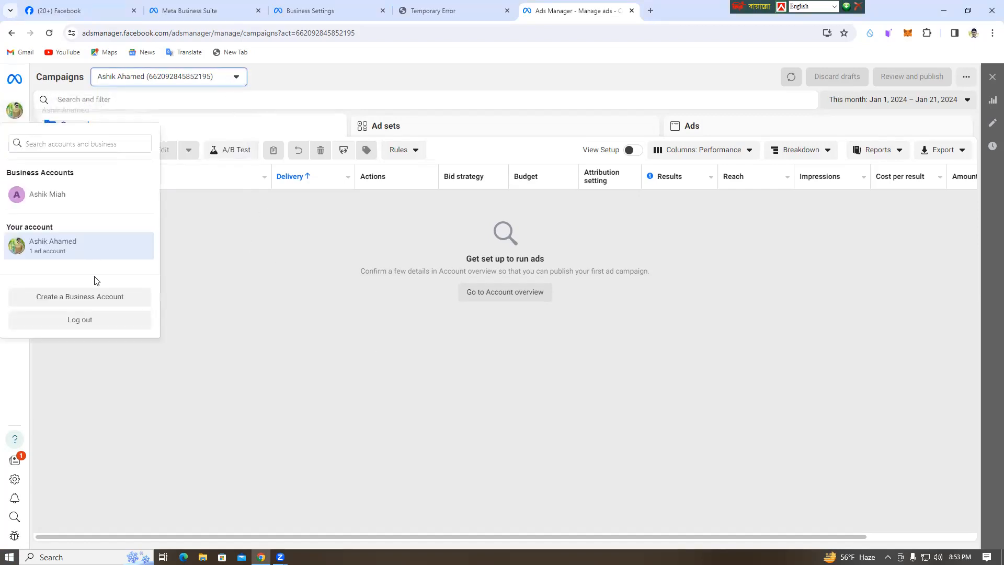
pyautogui.click(73, 254)
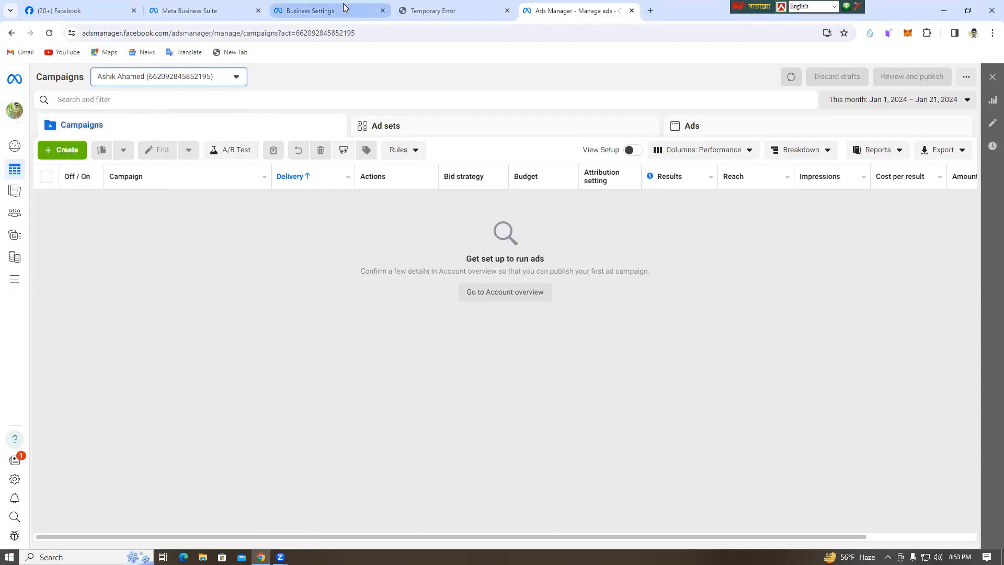
# Look through the Business Settings and Gmail tabs, return to Facebook and open the personal profile.
pyautogui.click(324, 11)
pyautogui.click(432, 11)
pyautogui.click(86, 4)
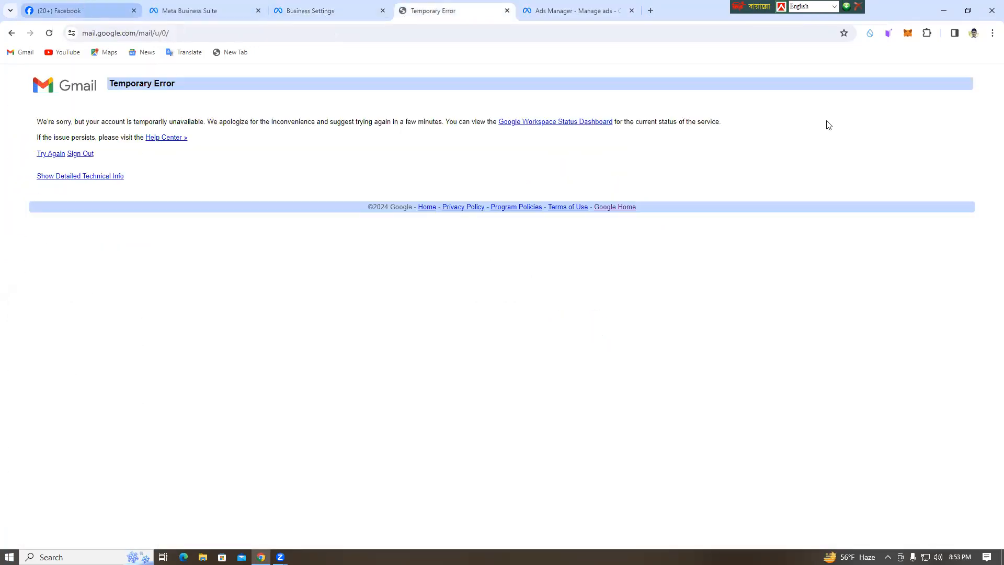
pyautogui.click(46, 115)
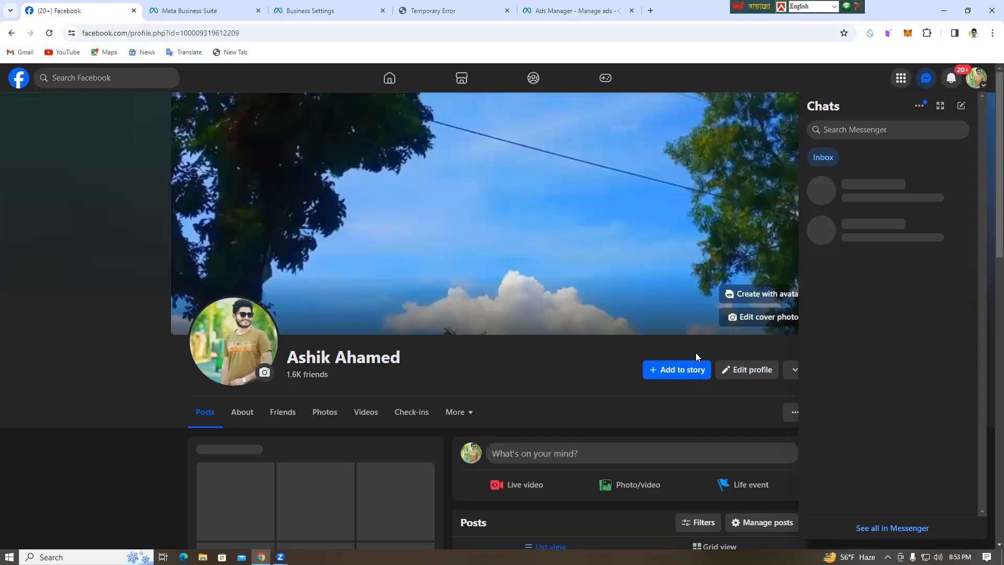
# Look over the personal Facebook profile, including its intro, posts and additional profile options.
pyautogui.scroll(-2, 522, 365)
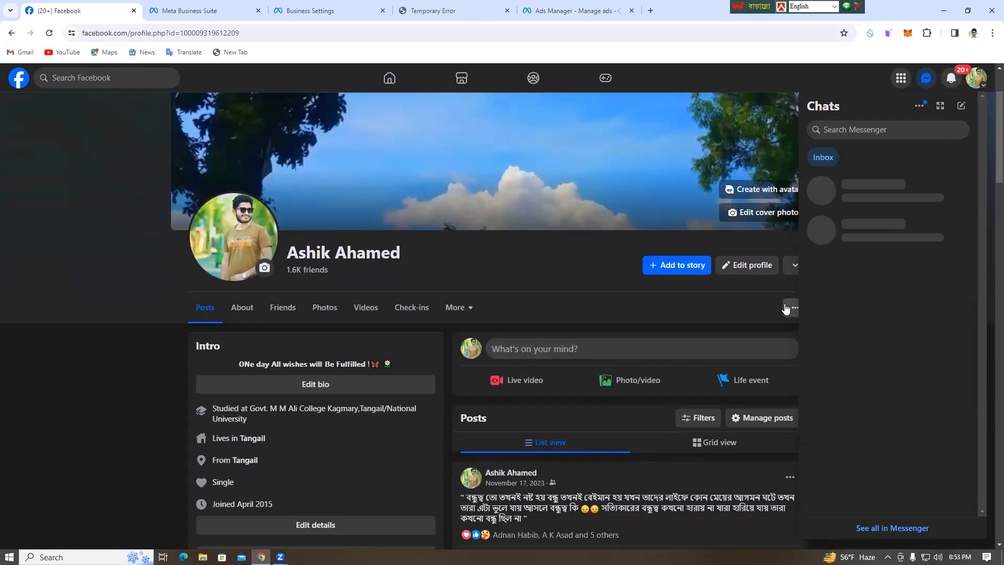
pyautogui.scroll(1, 415, 266)
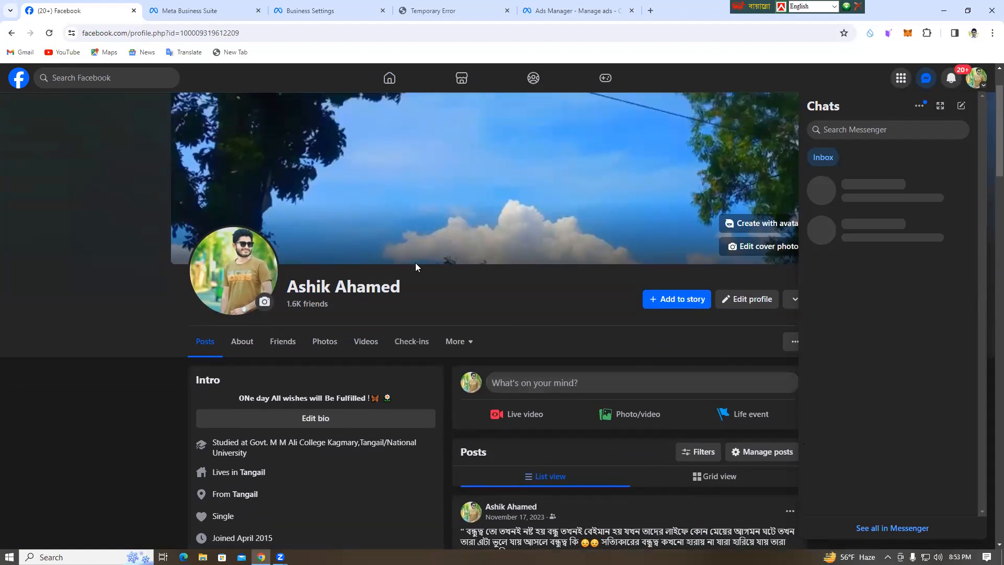
pyautogui.scroll(2, 416, 264)
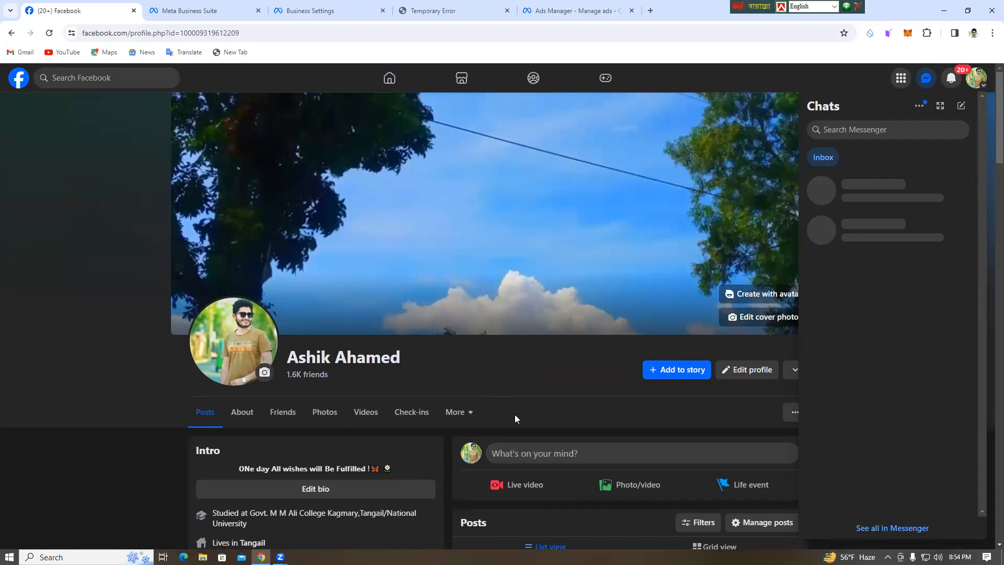
pyautogui.scroll(-2, 517, 415)
pyautogui.scroll(-1, 635, 284)
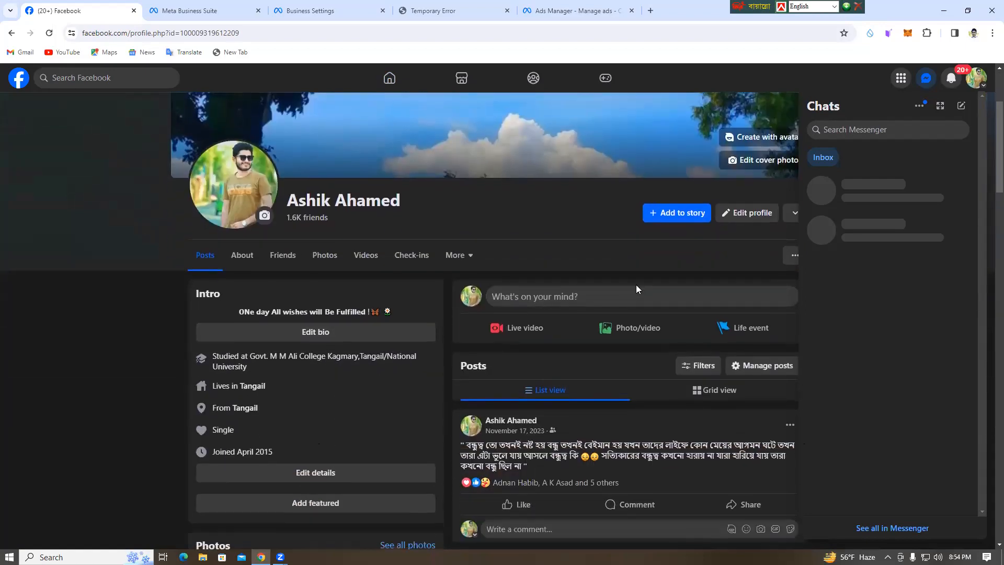
pyautogui.click(794, 256)
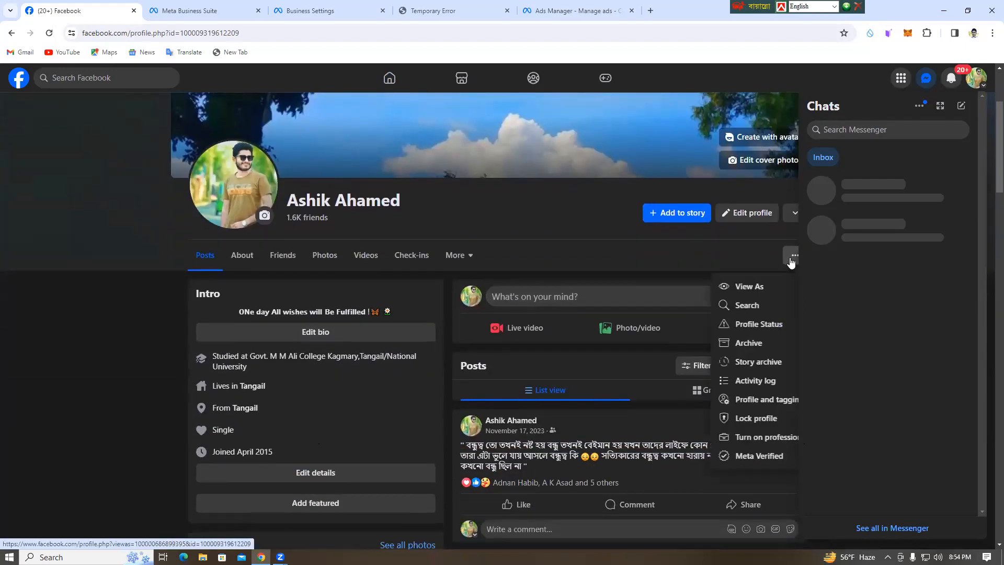
pyautogui.click(792, 261)
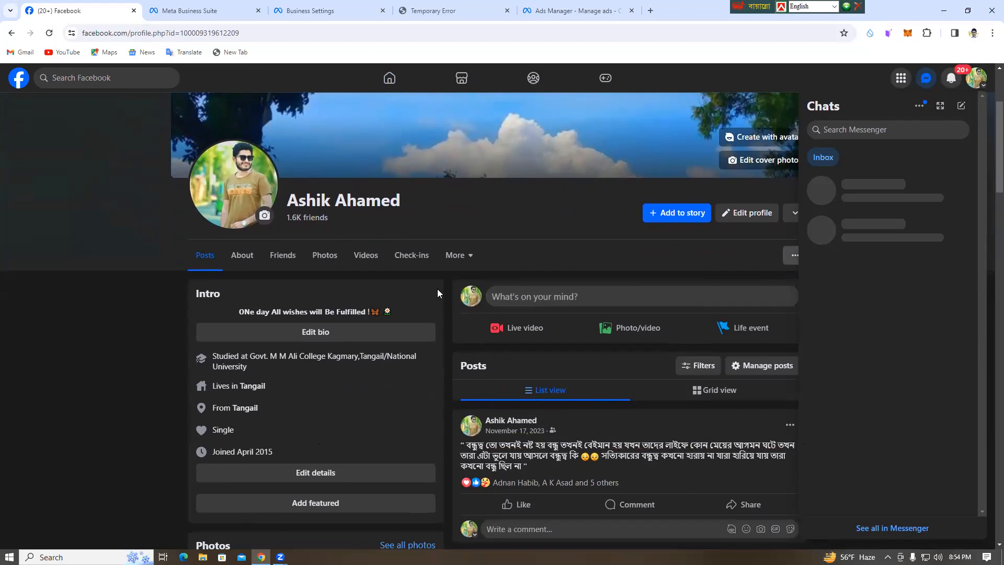
pyautogui.scroll(3, 529, 358)
pyautogui.scroll(-2, 543, 383)
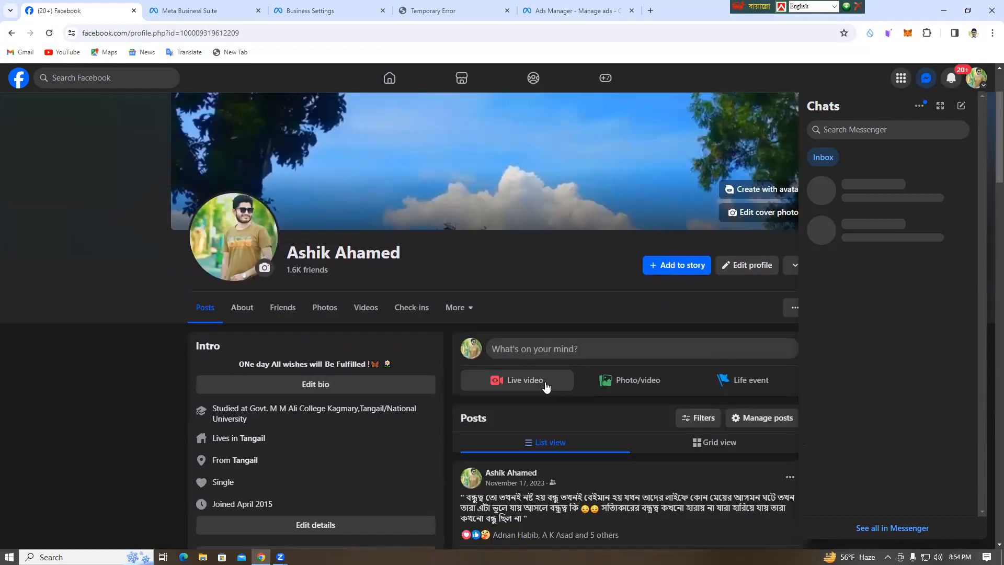
pyautogui.scroll(-8, 545, 386)
pyautogui.scroll(10, 547, 374)
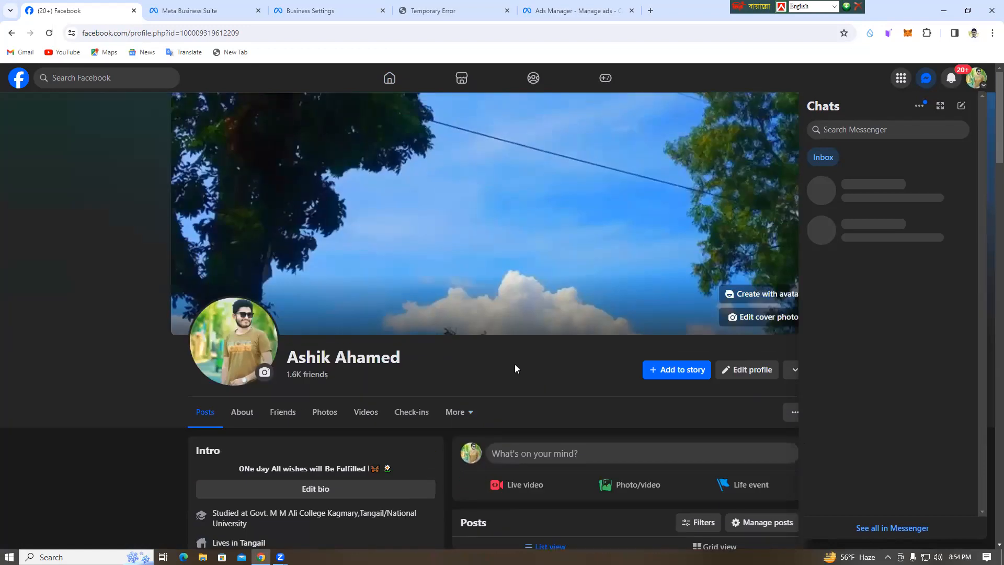
pyautogui.scroll(-4, 404, 420)
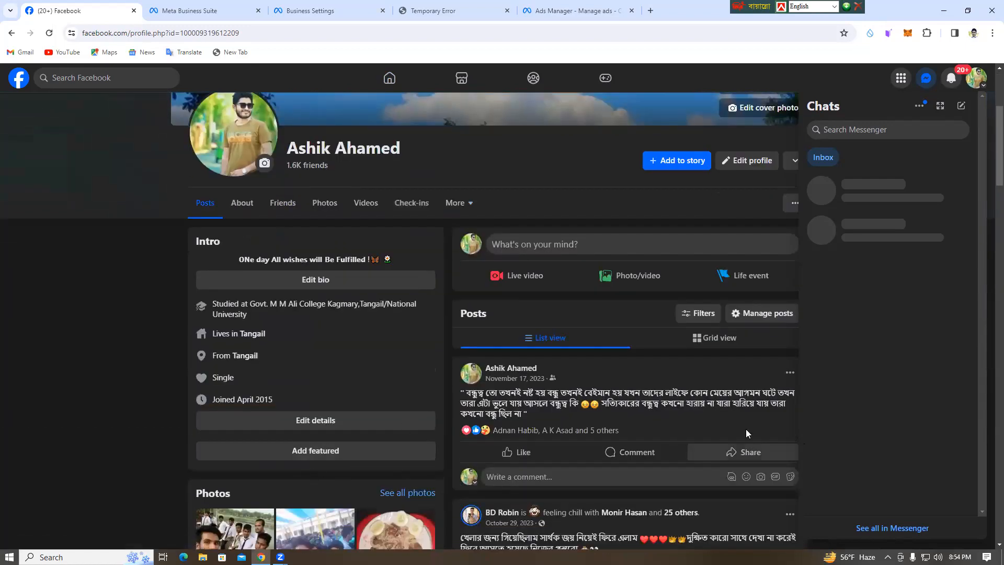
pyautogui.scroll(4, 256, 32)
# Copy the full web address of the personal Facebook profile.
pyautogui.doubleClick(256, 31)
pyautogui.moveTo(256, 31); pyautogui.dragTo(287, 32)
pyautogui.doubleClick(266, 35)
pyautogui.tripleClick(249, 35)
pyautogui.rightClick(248, 33)
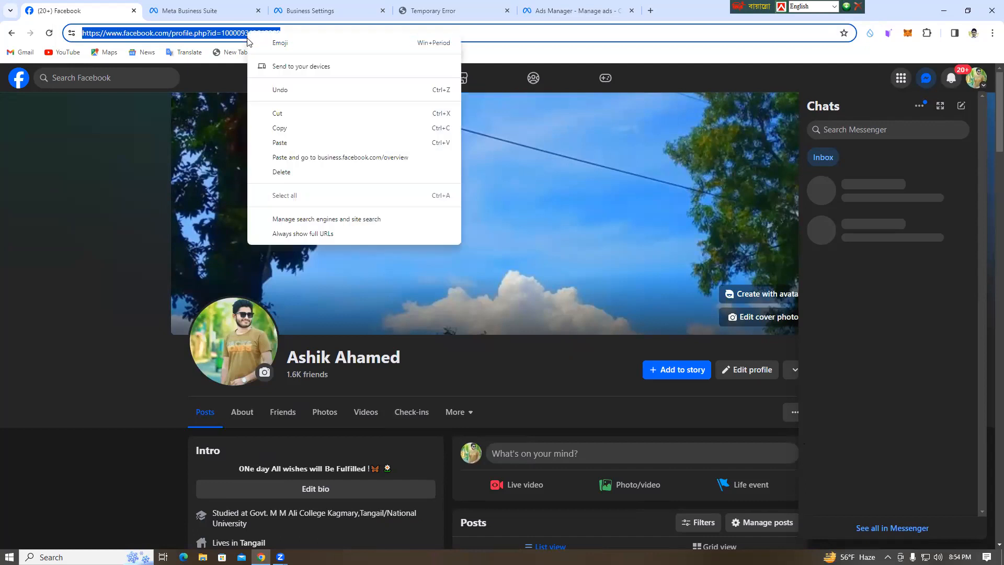
pyautogui.click(293, 130)
pyautogui.click(576, 419)
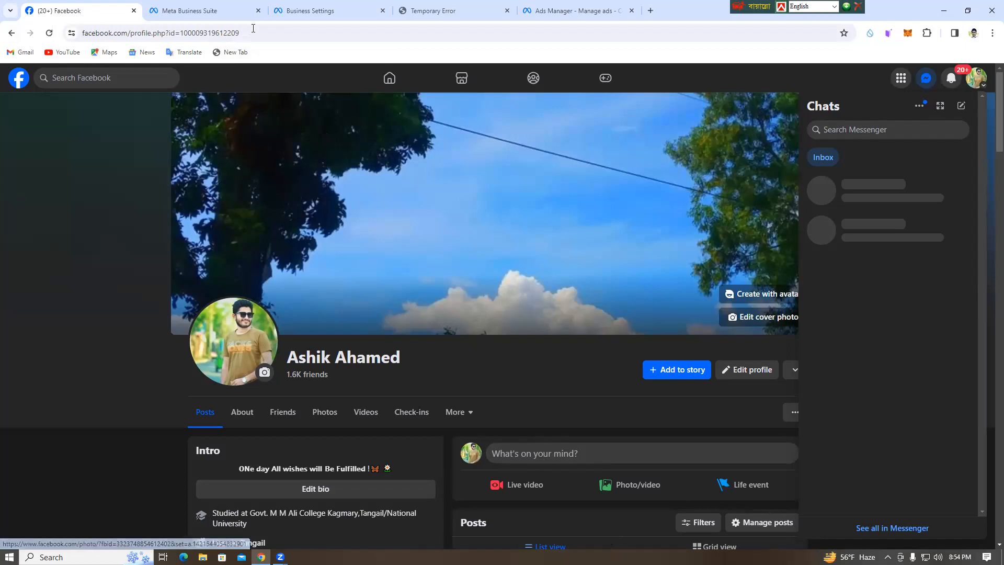
pyautogui.doubleClick(282, 31)
pyautogui.doubleClick(337, 33)
pyautogui.click(298, 35)
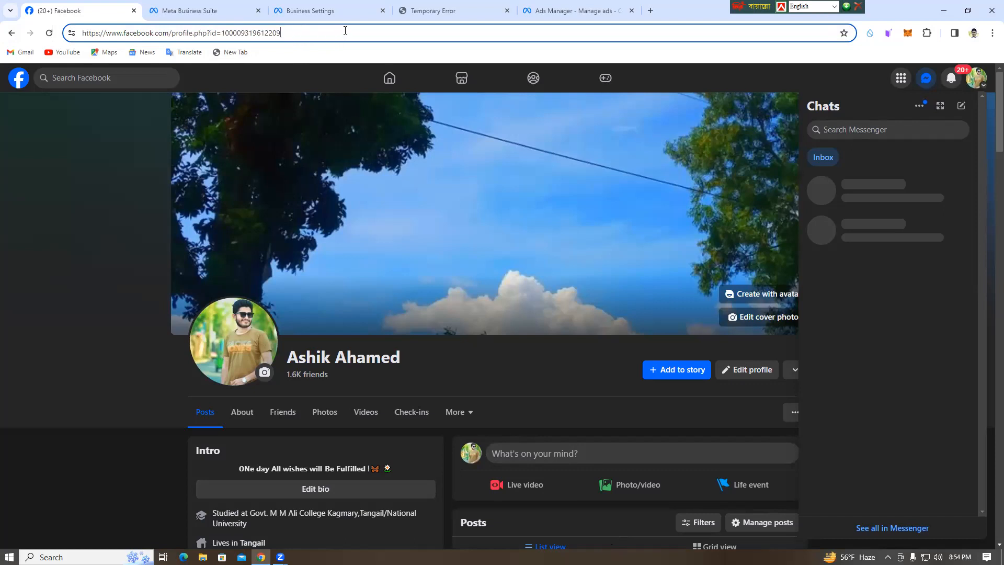
pyautogui.click(517, 380)
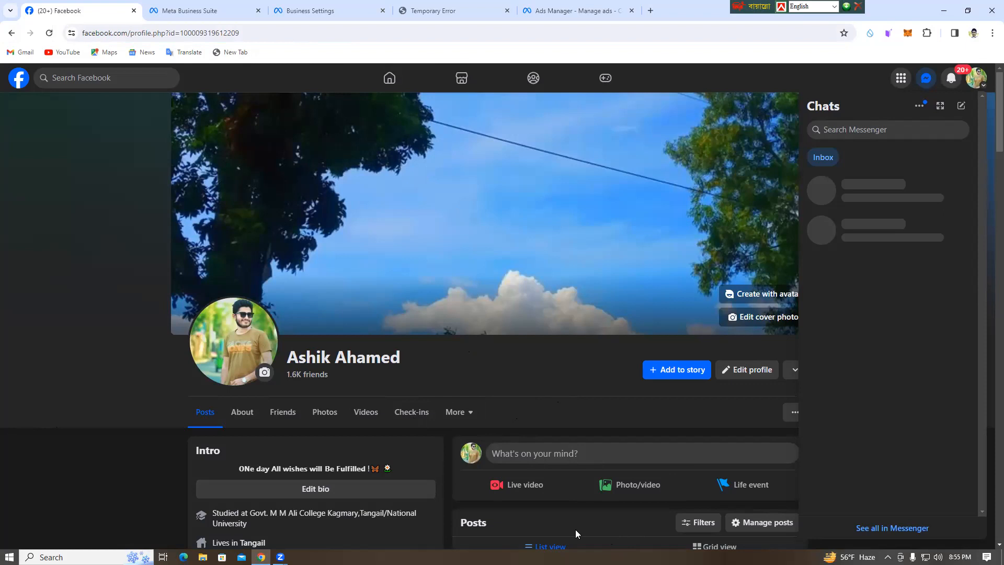
# Return from the personal profile to the Facebook home feed.
pyautogui.click(11, 32)
pyautogui.click(218, 11)
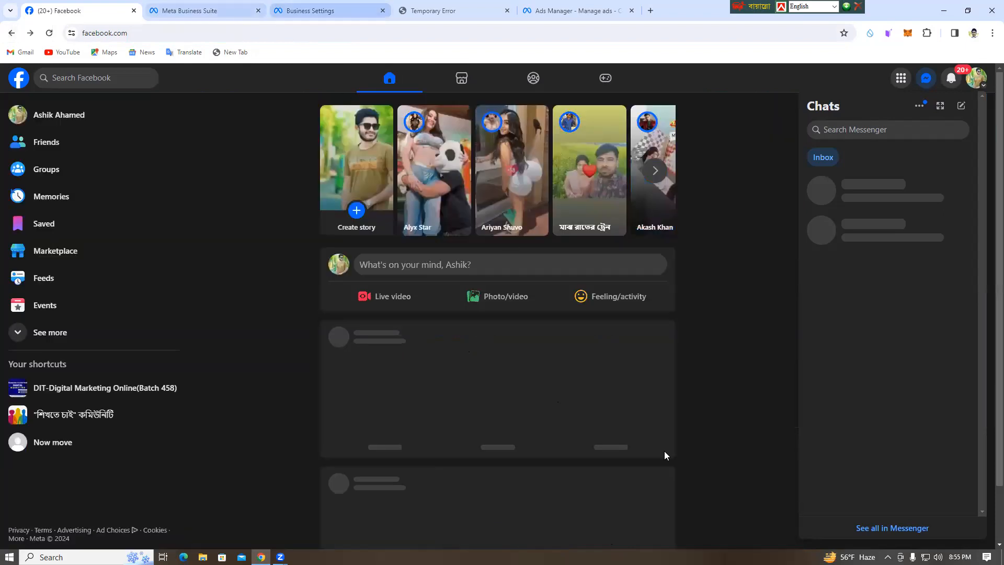
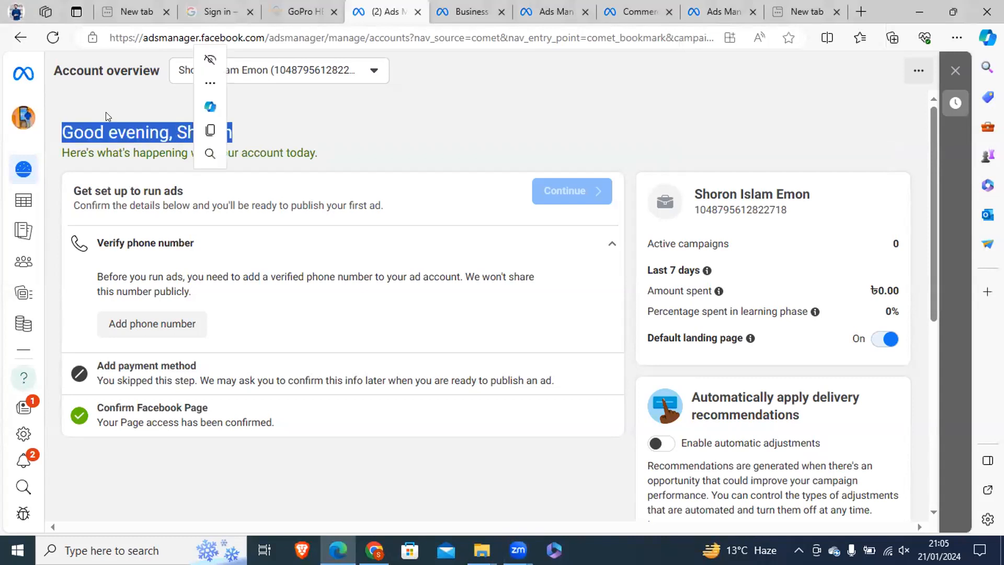
# Open the campaigns list of the Shikhte Cai ad account in Ads Manager and dismiss the payment method notice.
pyautogui.click(374, 550)
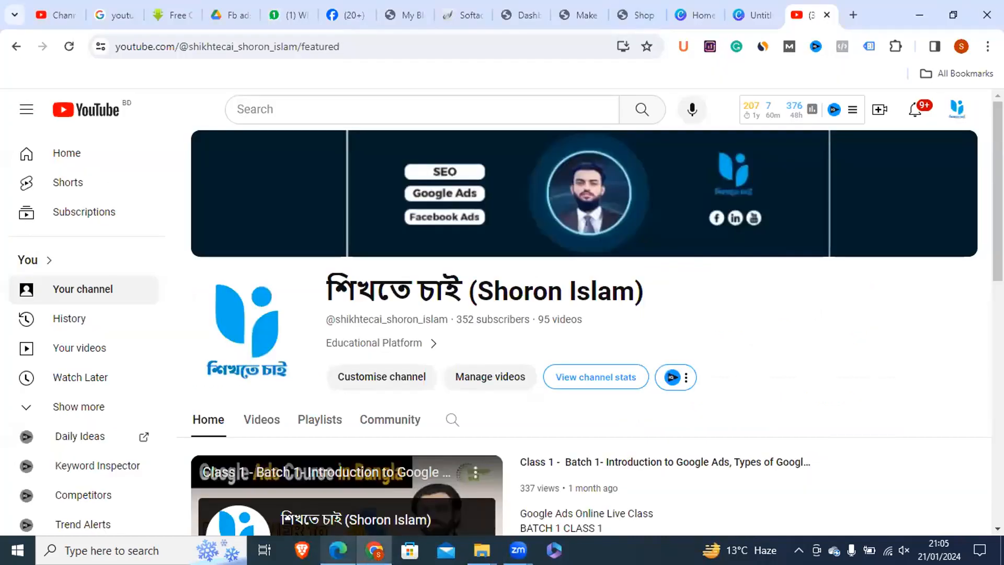
pyautogui.click(337, 550)
pyautogui.hotkey('ctrl', 't')
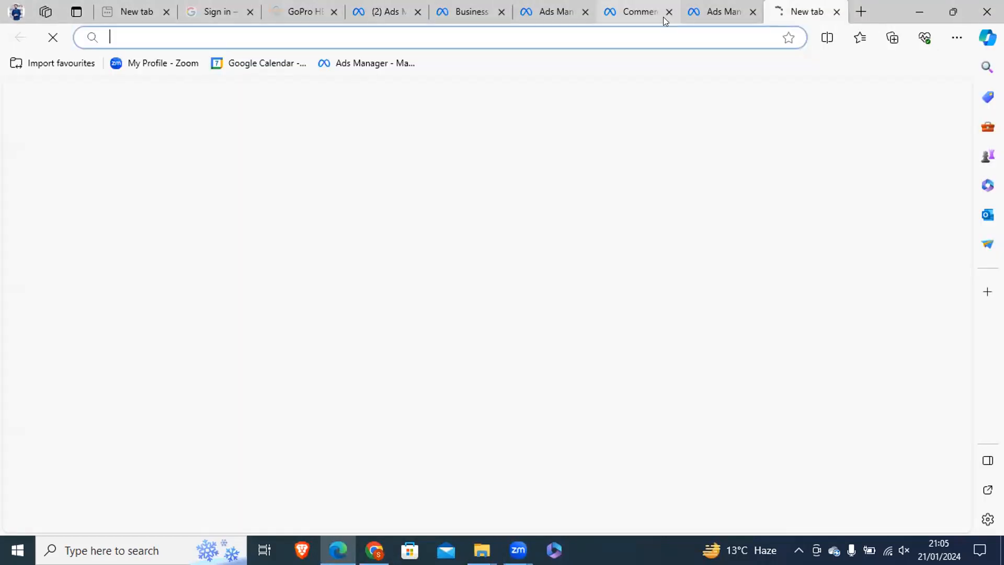
pyautogui.click(722, 11)
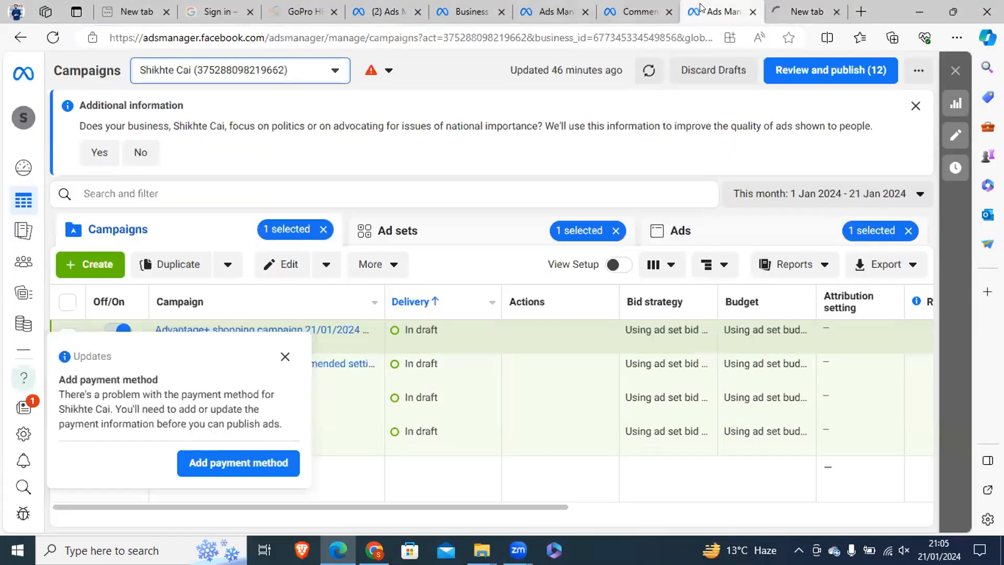
pyautogui.click(285, 356)
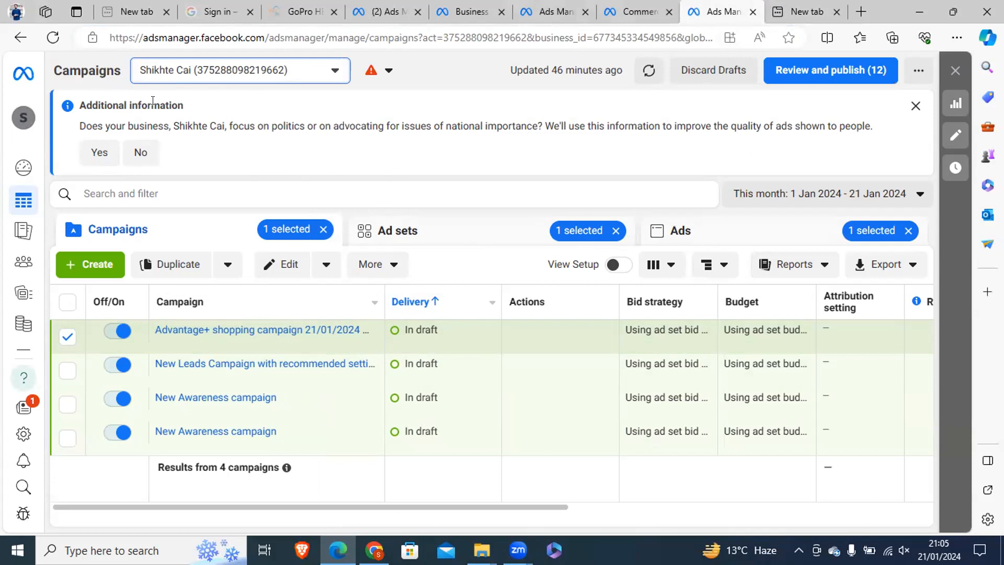
pyautogui.doubleClick(79, 70)
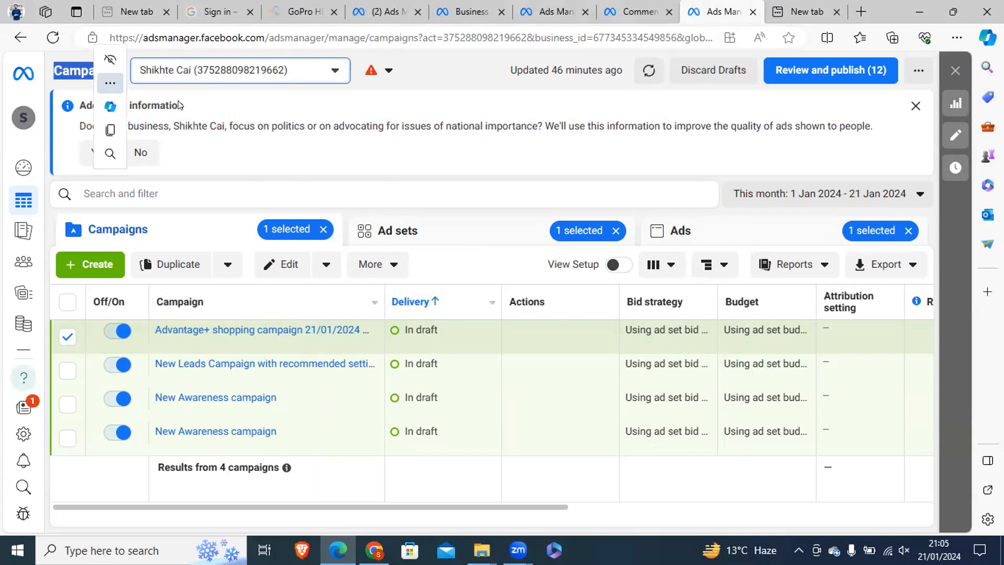
pyautogui.click(238, 112)
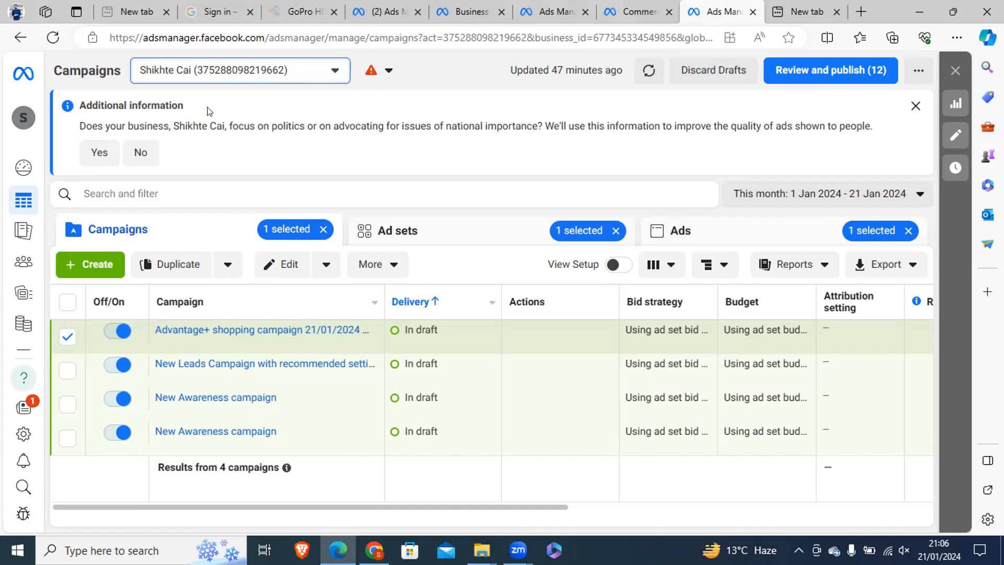
pyautogui.tripleClick(150, 103)
pyautogui.click(134, 103)
pyautogui.doubleClick(89, 68)
pyautogui.click(80, 70)
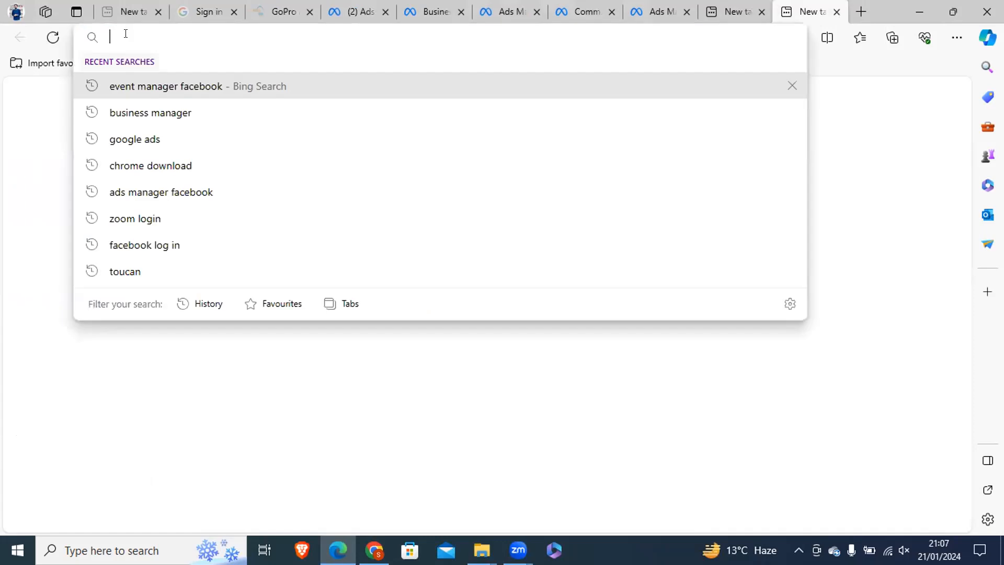
# Open the Facebook home feed in a new browser tab.
pyautogui.click(860, 11)
pyautogui.write('face')
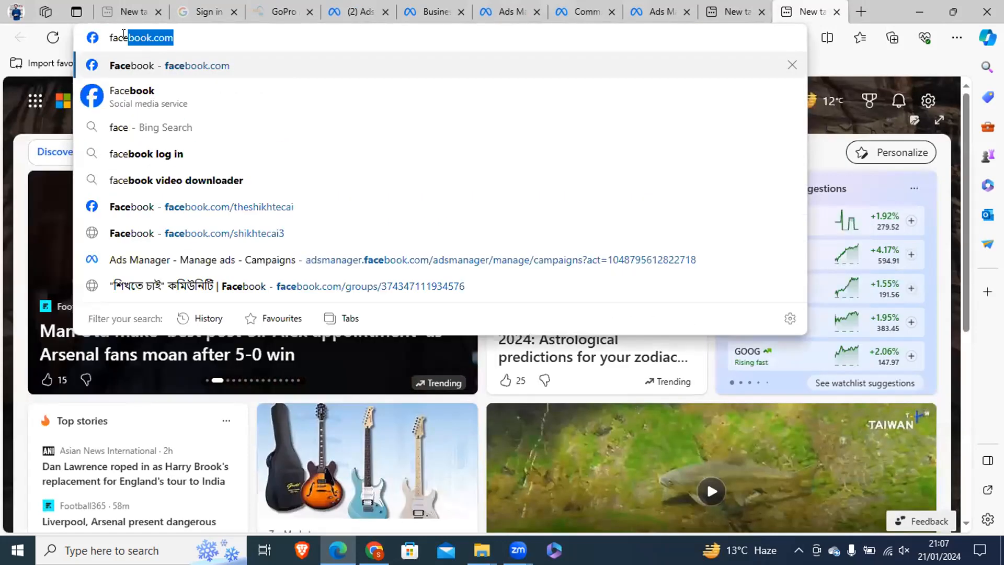
pyautogui.press('Return')
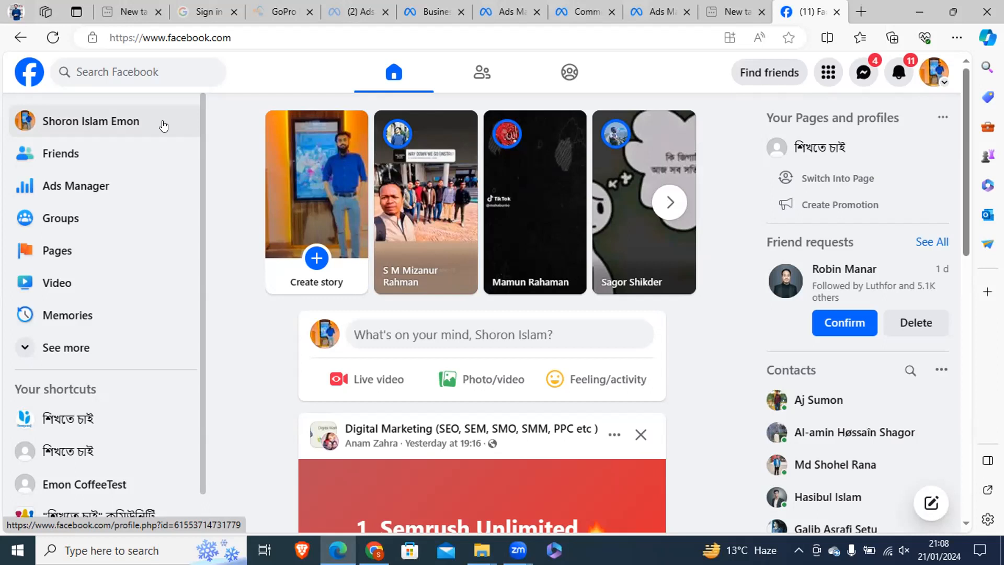
# Examine the business ID in the web address of the Business settings page.
pyautogui.click(432, 11)
pyautogui.click(618, 31)
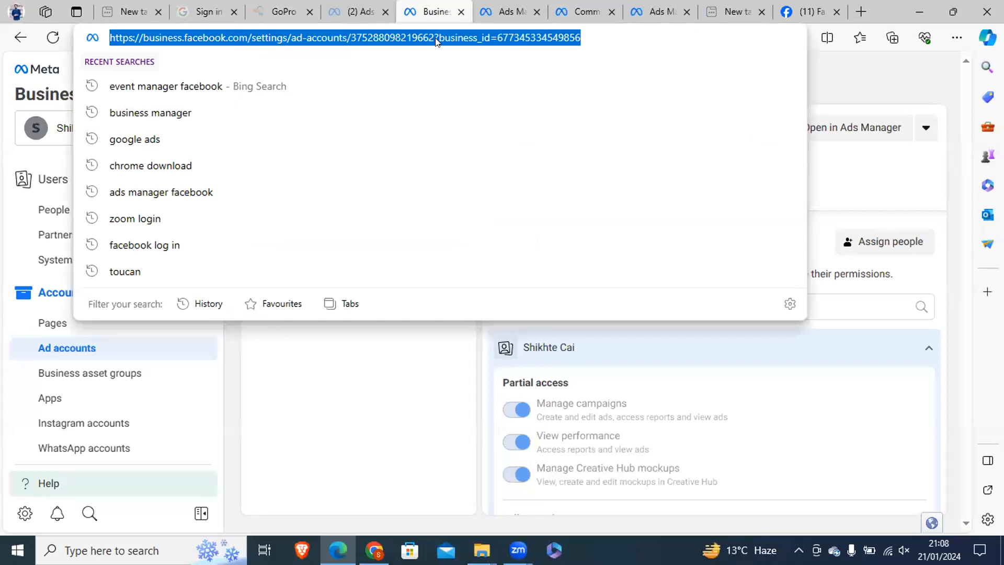
pyautogui.click(593, 31)
pyautogui.moveTo(593, 31); pyautogui.dragTo(496, 35)
pyautogui.click(605, 30)
pyautogui.moveTo(605, 30); pyautogui.dragTo(494, 40)
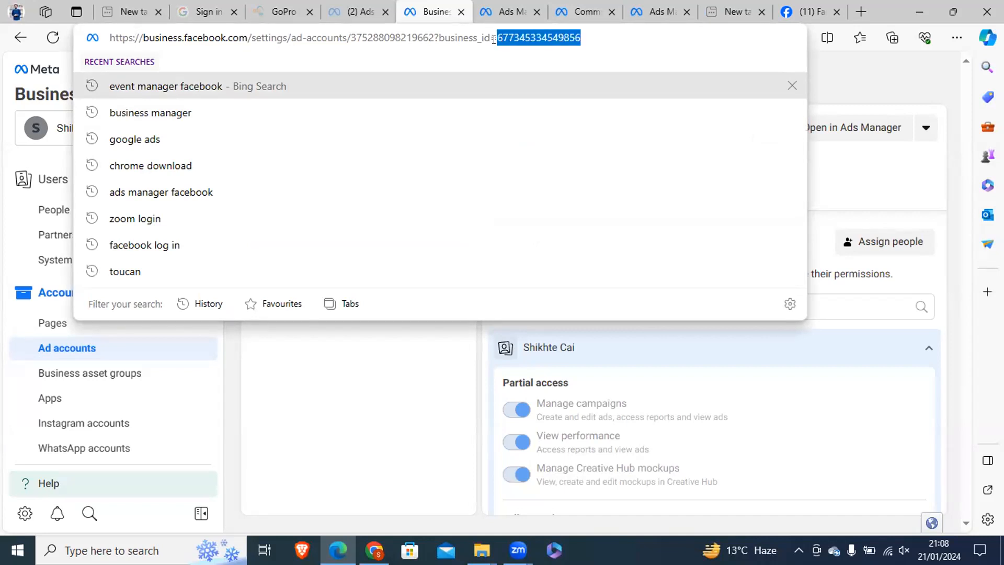
pyautogui.click(489, 34)
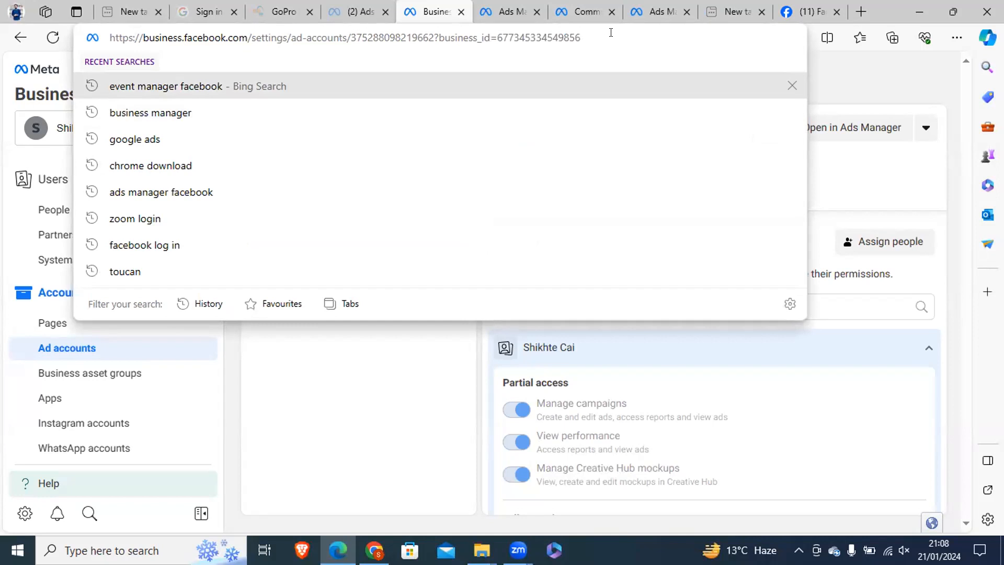
pyautogui.click(353, 372)
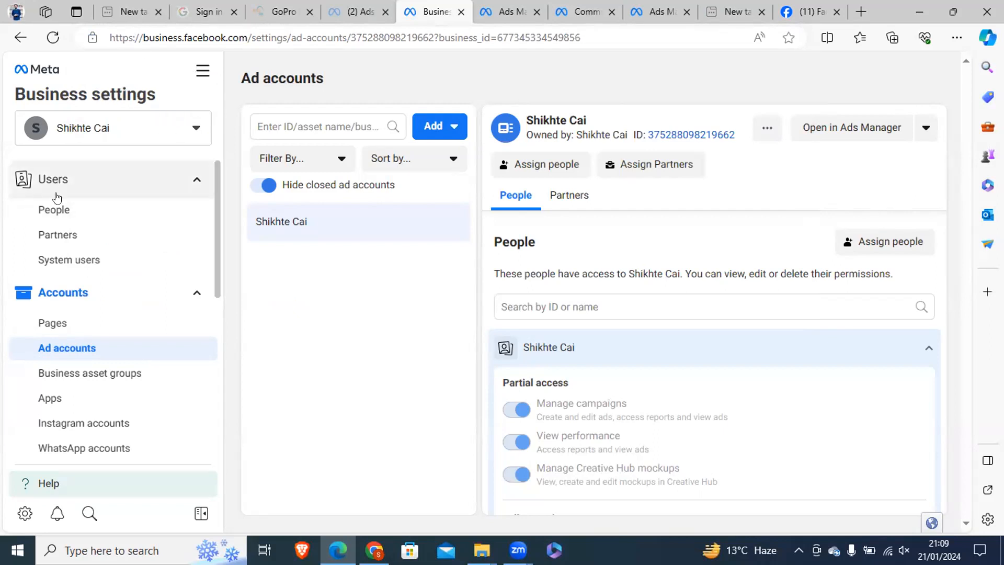
# Look at the people with access to the business, and start adding a new partner to share assets with.
pyautogui.click(46, 211)
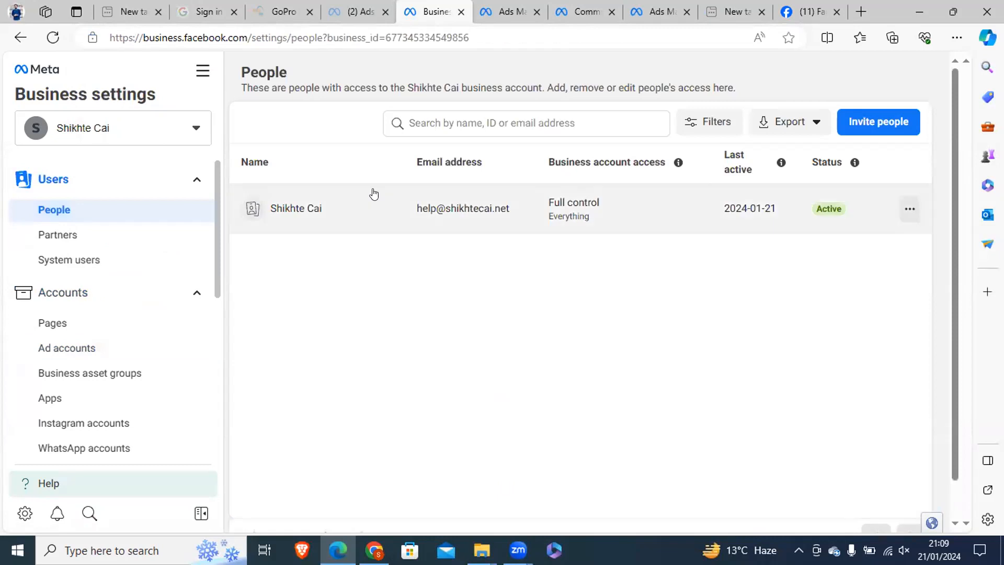
pyautogui.click(62, 234)
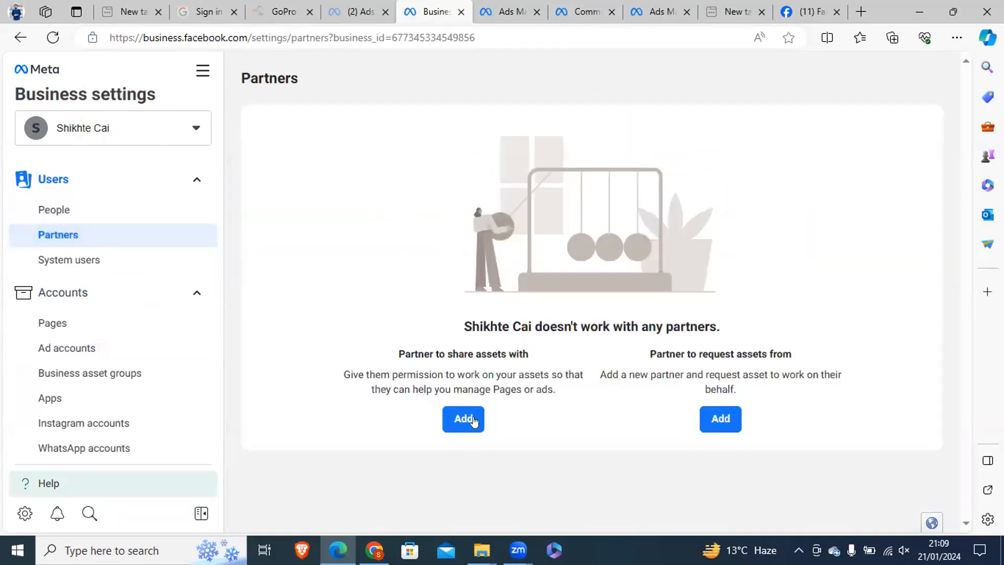
pyautogui.moveTo(369, 374); pyautogui.dragTo(500, 350)
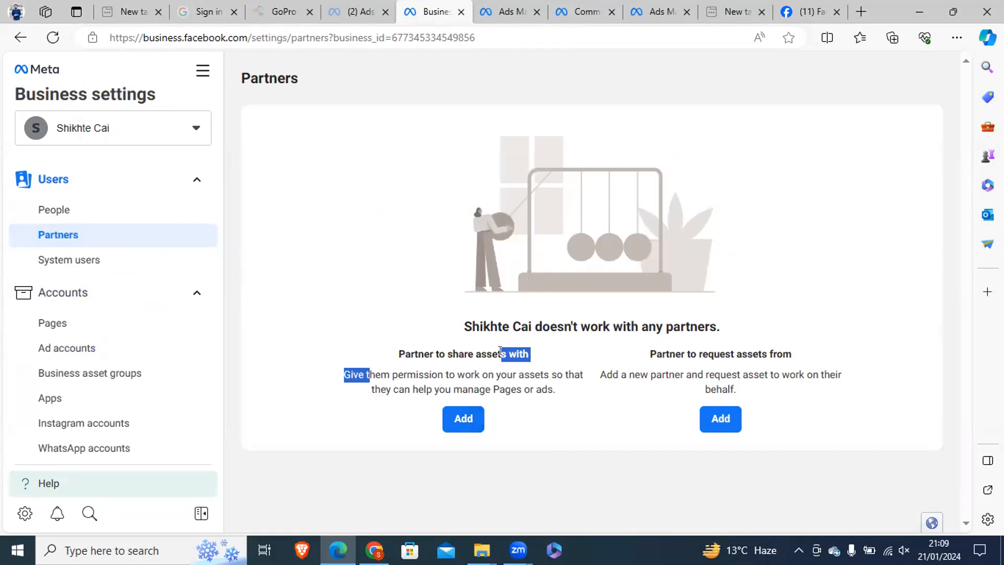
pyautogui.click(464, 418)
pyautogui.click(302, 314)
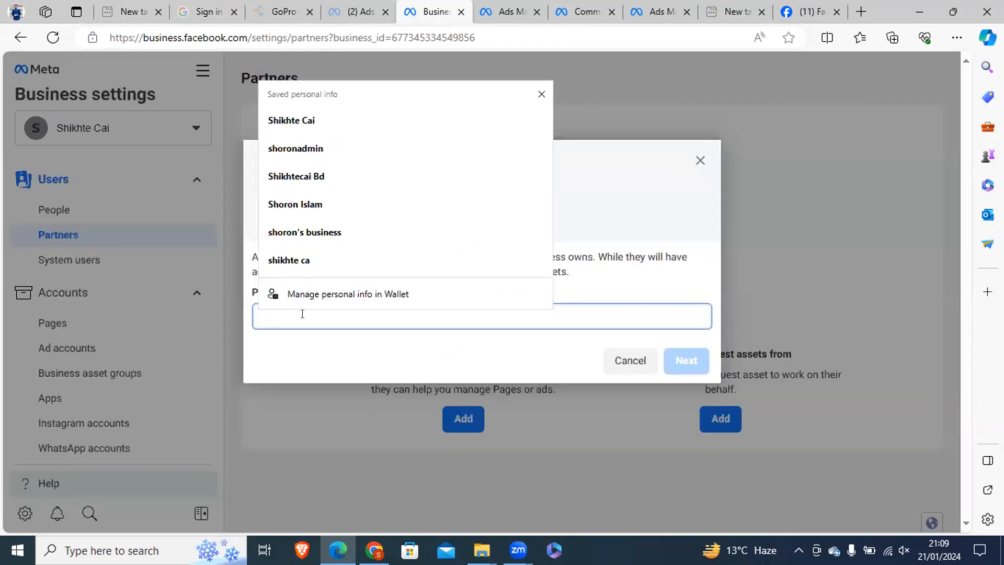
# Copy the business ID from the Partners page's web address.
pyautogui.doubleClick(395, 31)
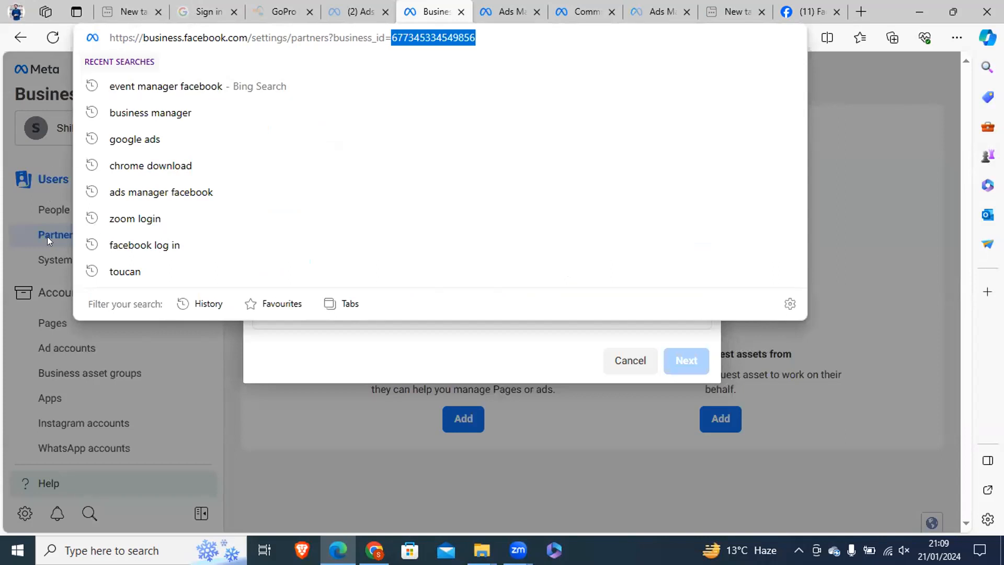
pyautogui.moveTo(478, 36); pyautogui.dragTo(392, 36)
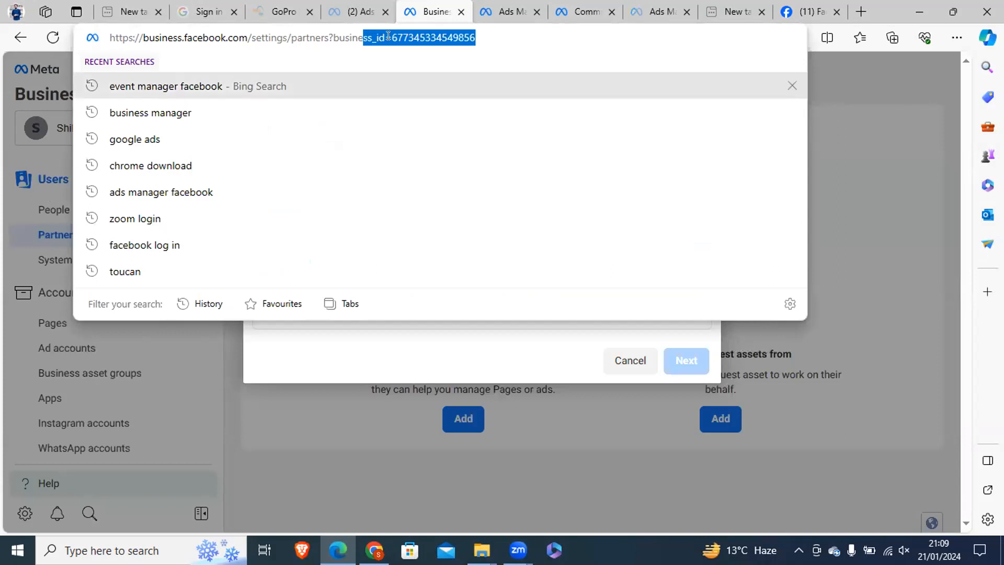
pyautogui.rightClick(452, 30)
pyautogui.click(487, 172)
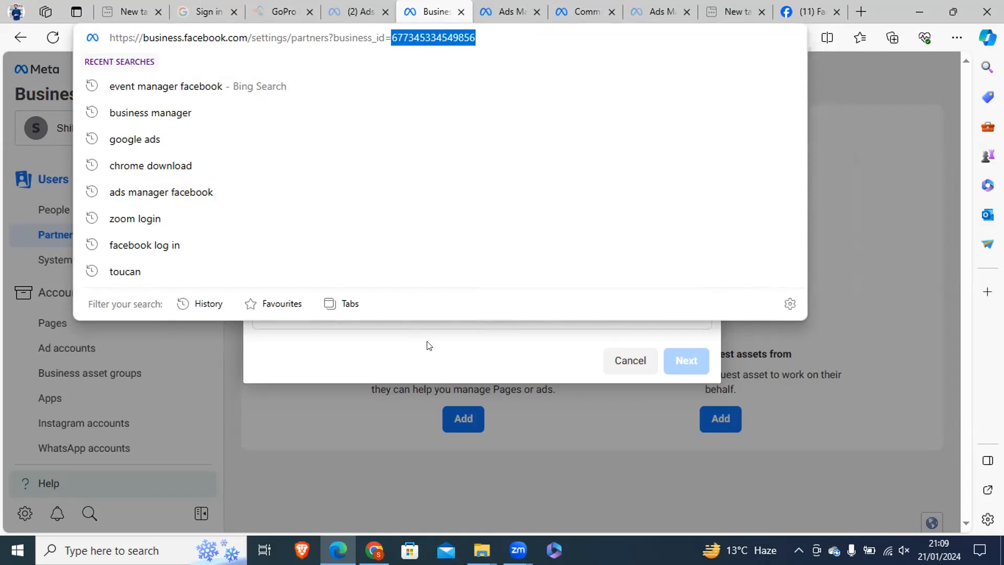
pyautogui.click(395, 36)
pyautogui.moveTo(498, 33); pyautogui.dragTo(390, 37)
pyautogui.rightClick(405, 37)
pyautogui.click(460, 180)
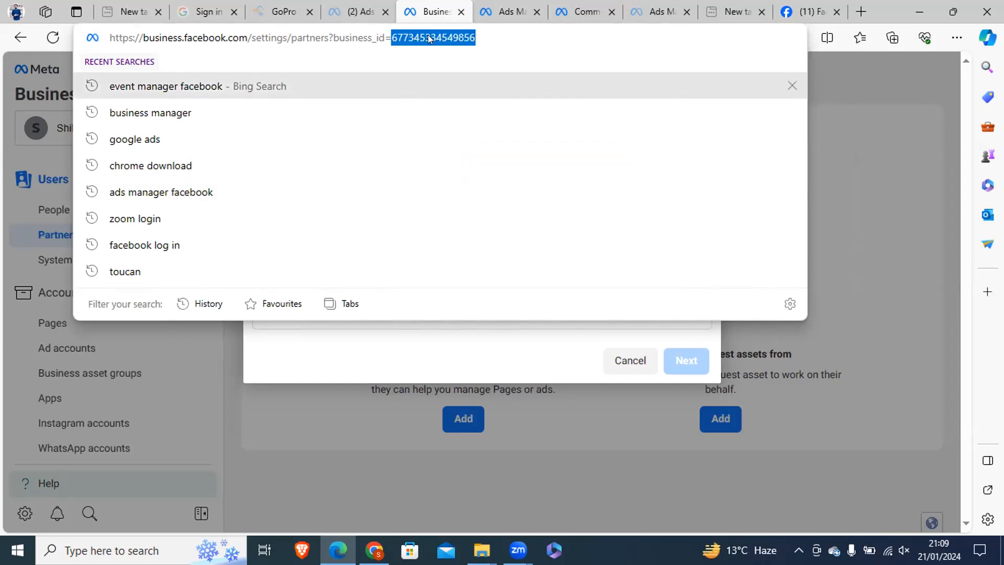
# Try the copied business ID of Shikhte Cai as the partner business ID for the new partner.
pyautogui.click(889, 12)
pyautogui.click(323, 315)
pyautogui.rightClick(321, 314)
pyautogui.click(370, 176)
pyautogui.moveTo(299, 344); pyautogui.dragTo(416, 344)
pyautogui.click(350, 321)
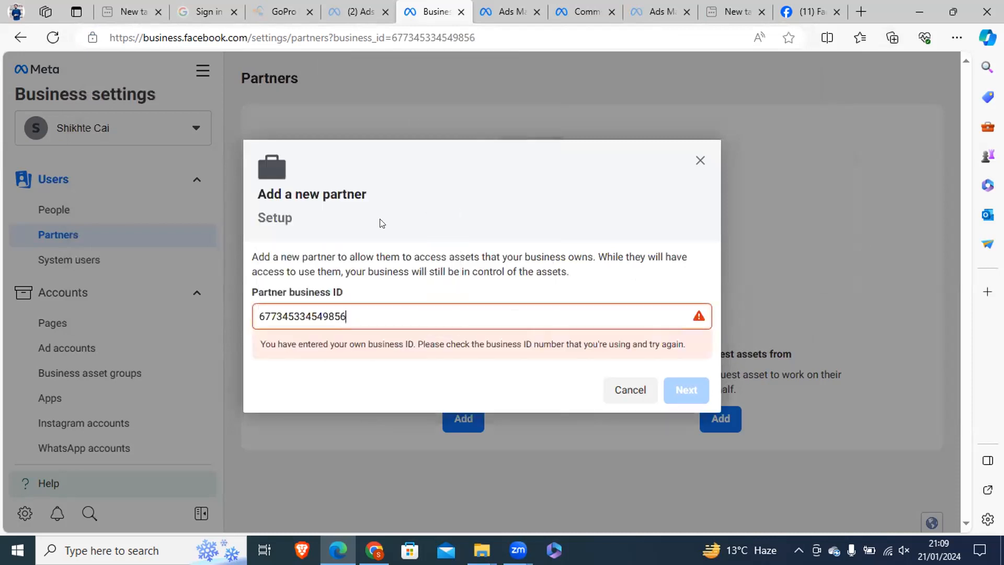
# Switch to Chrome and open the Meta Business Suite inbox in a new tab.
pyautogui.click(375, 550)
pyautogui.click(853, 16)
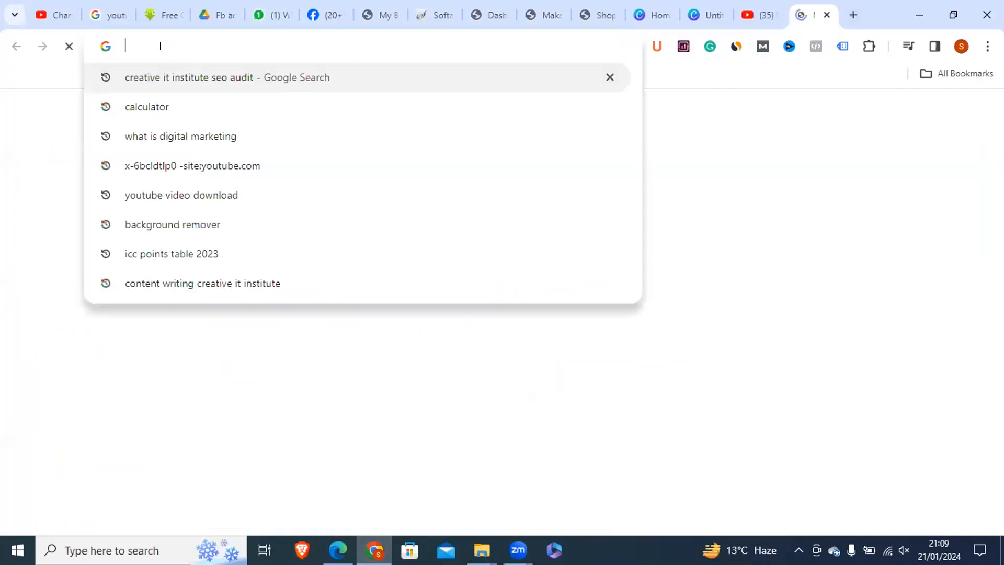
pyautogui.write('business.facebook.com')
pyautogui.click(565, 254)
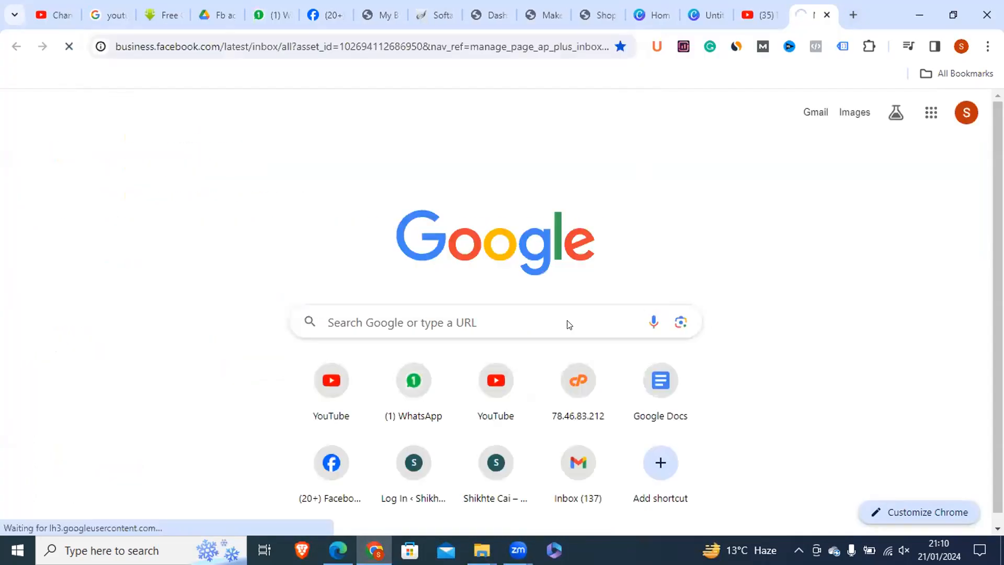
# Try the asset ID from the inbox's web address as the partner business ID, and submit it in Edge.
pyautogui.moveTo(458, 46); pyautogui.dragTo(372, 42)
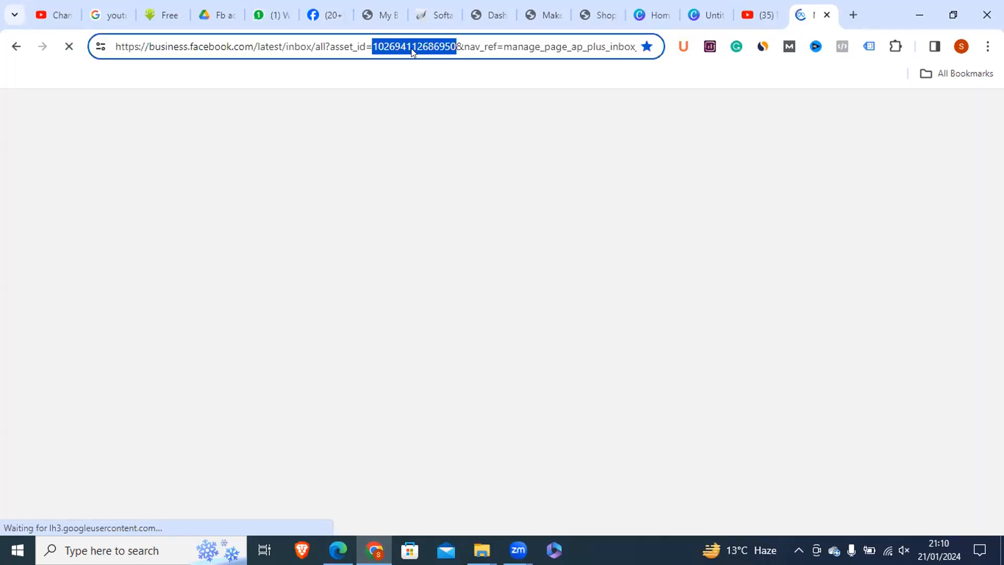
pyautogui.rightClick(411, 48)
pyautogui.click(430, 176)
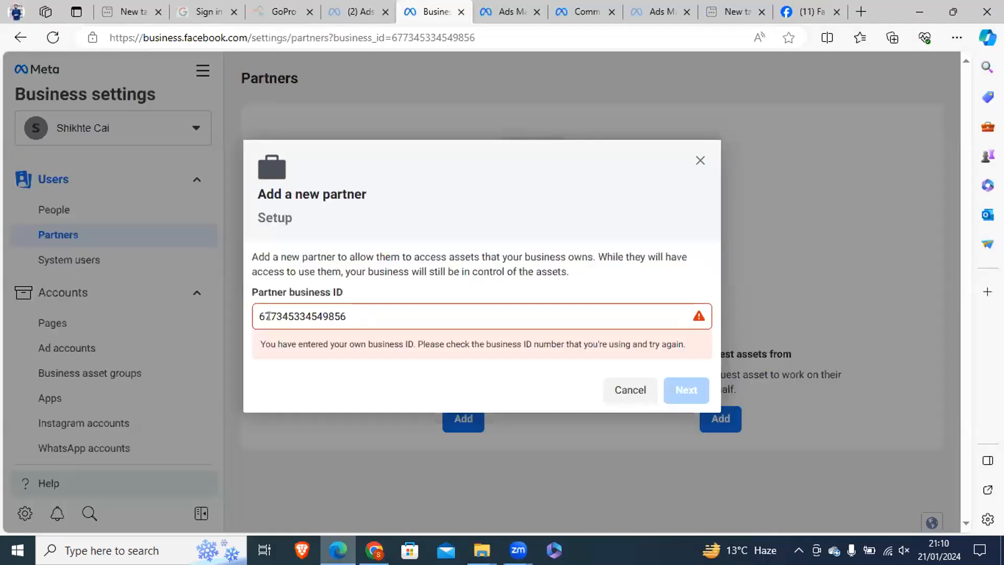
pyautogui.moveTo(347, 317); pyautogui.dragTo(252, 319)
pyautogui.rightClick(285, 314)
pyautogui.click(325, 95)
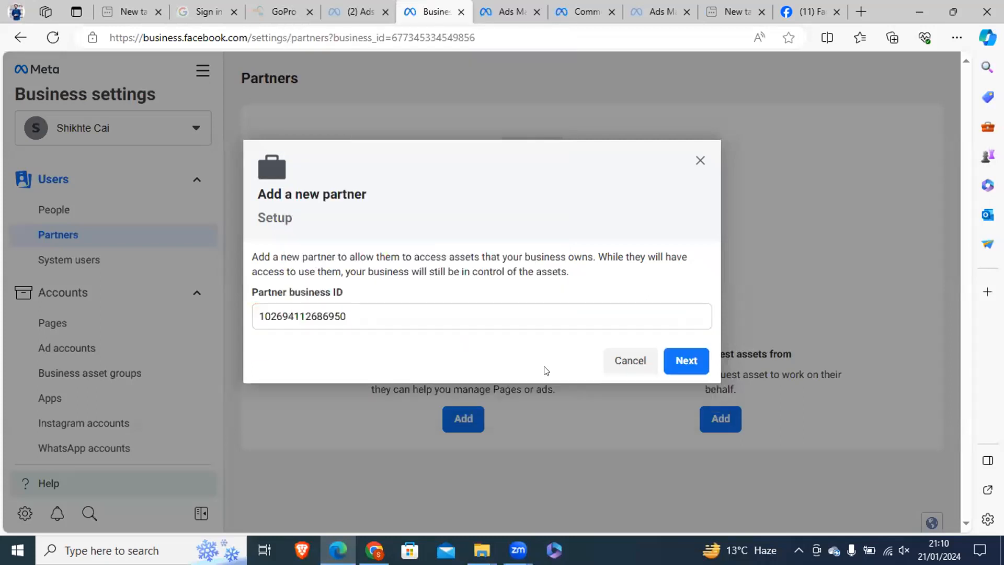
pyautogui.click(683, 390)
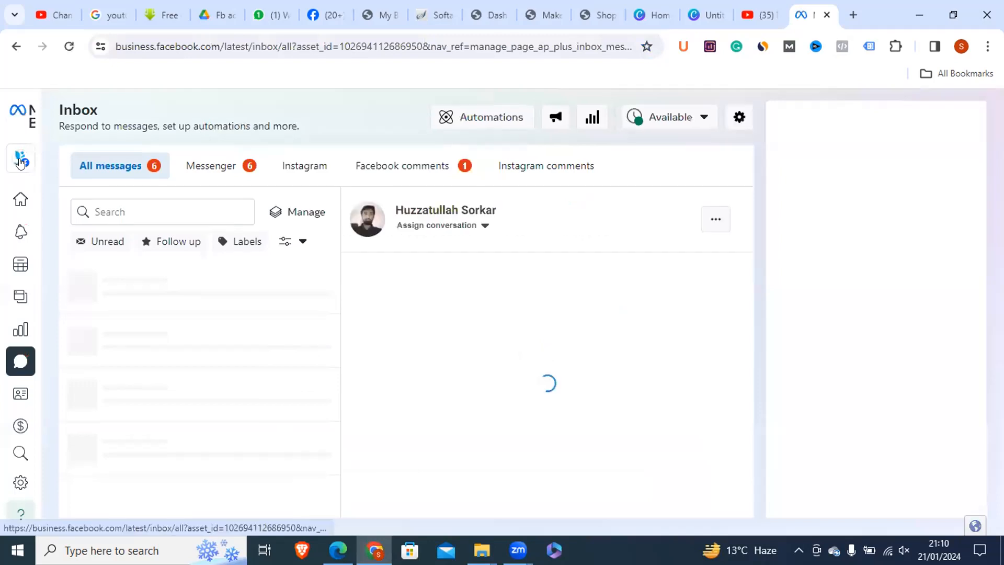
# Return to Meta Business Suite in Chrome and open the settings of the first listed business account.
pyautogui.moveTo(67, 162)
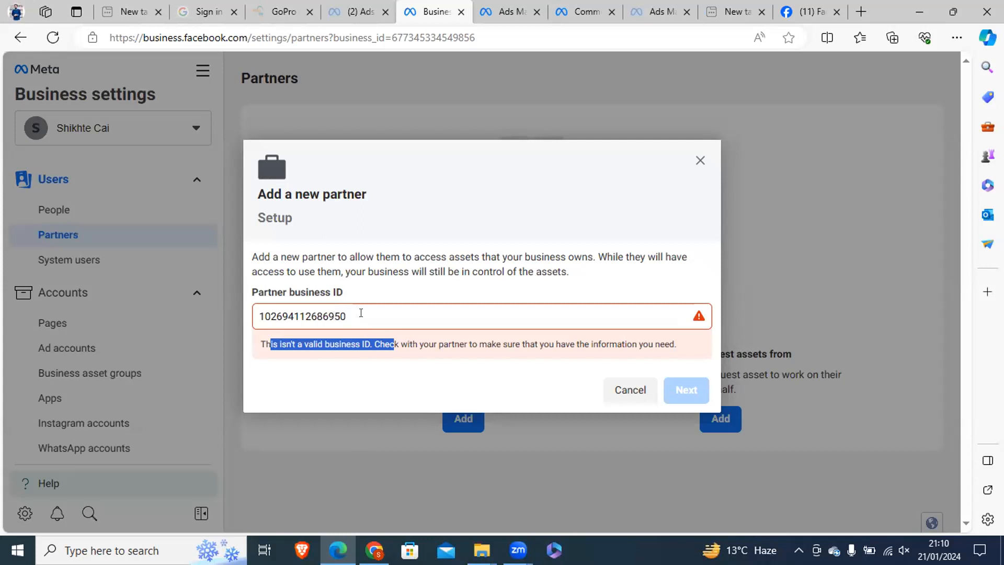
pyautogui.click(373, 550)
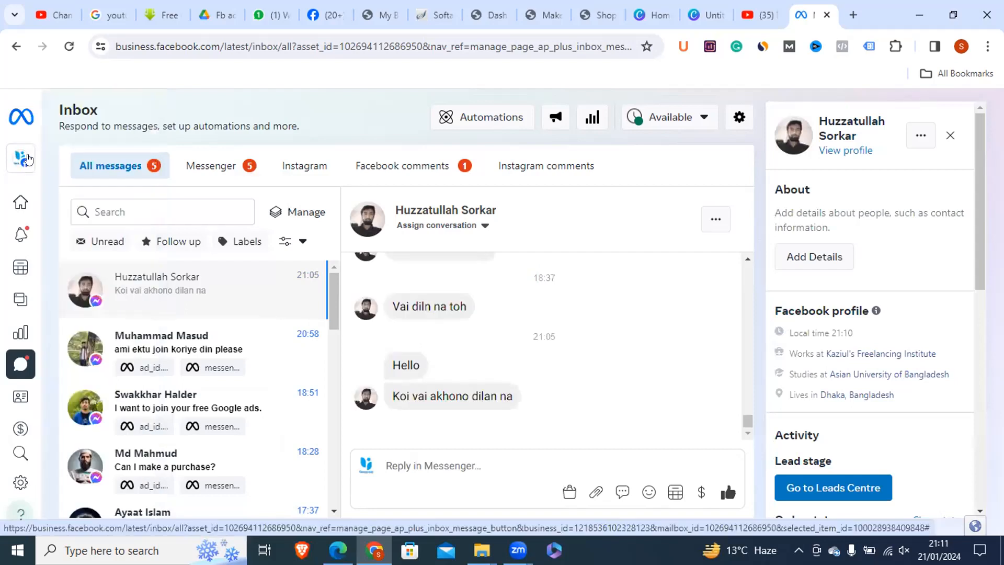
pyautogui.moveTo(20, 159)
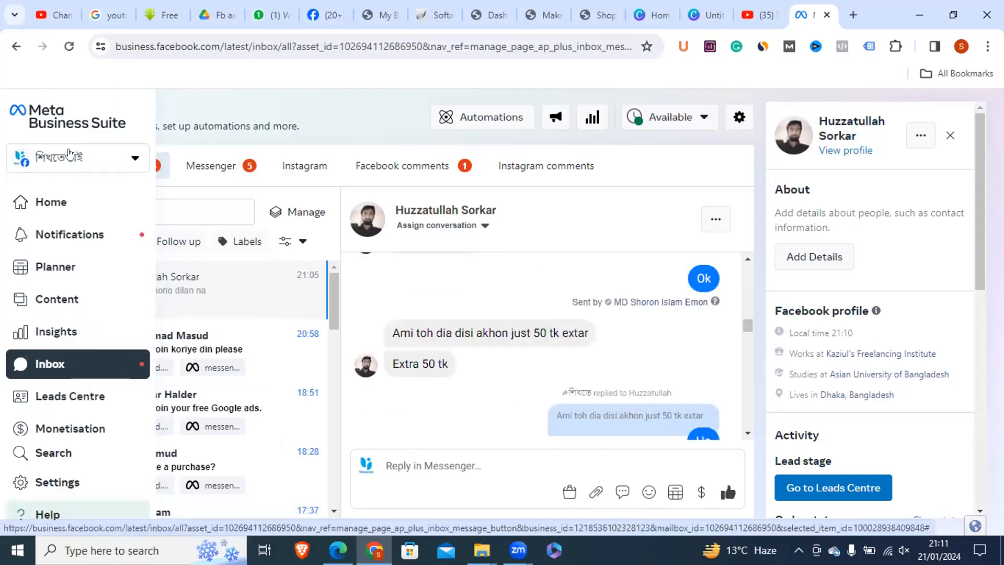
pyautogui.click(68, 156)
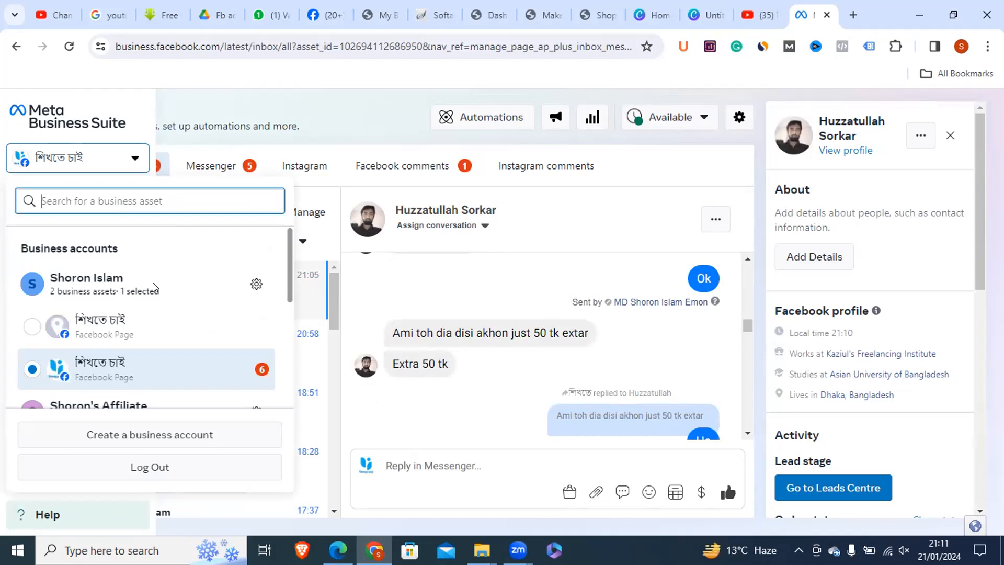
pyautogui.click(256, 283)
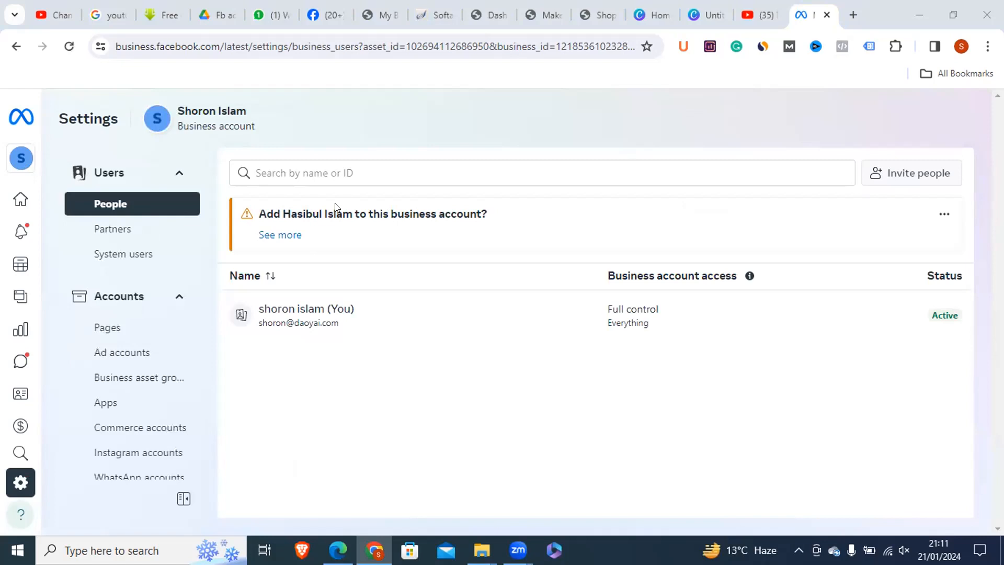
# Copy the business ID from the web address of the business account's settings and enter it as the partner business ID in Edge.
pyautogui.moveTo(3, 173)
pyautogui.click(527, 46)
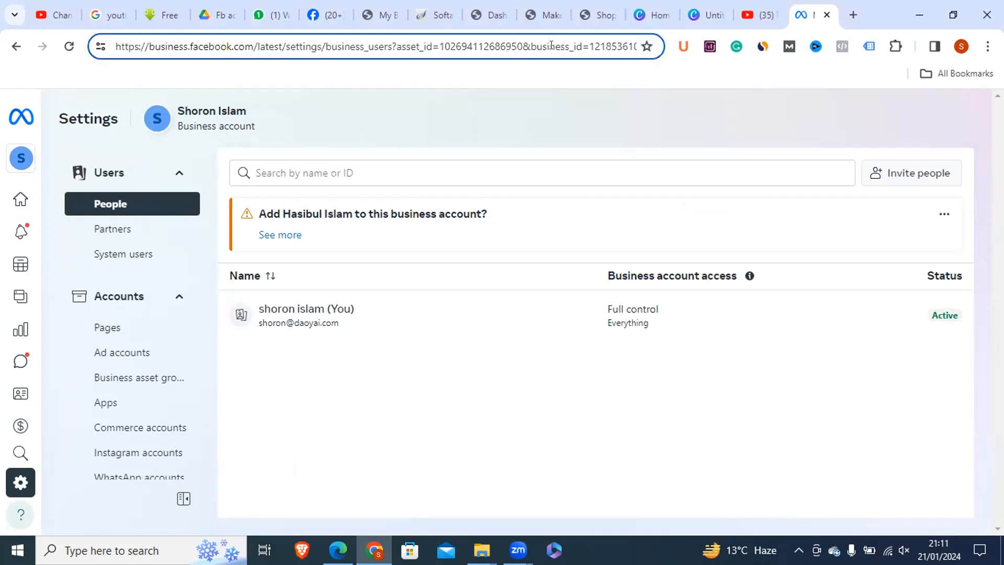
pyautogui.moveTo(588, 46); pyautogui.dragTo(643, 46)
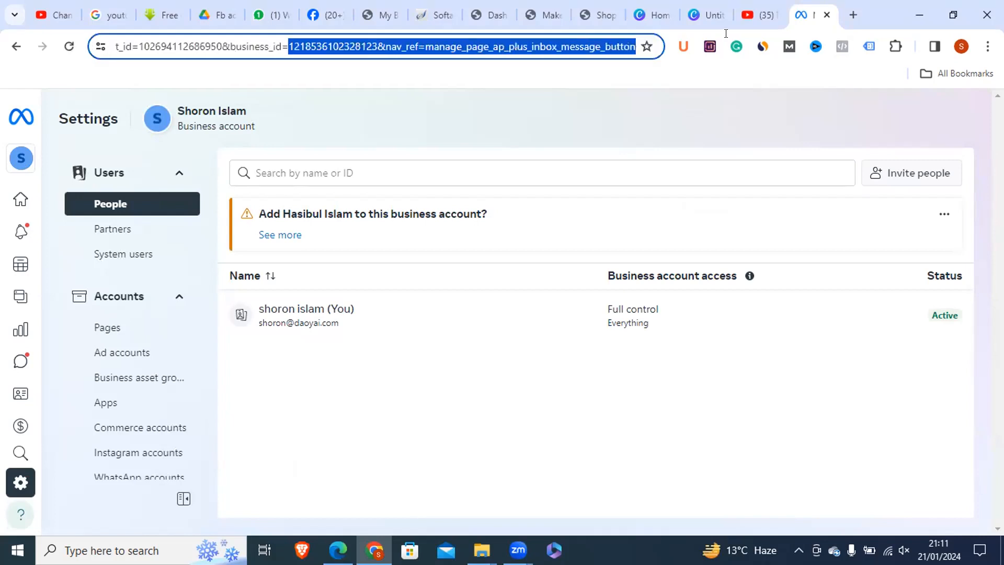
pyautogui.click(248, 46)
pyautogui.moveTo(250, 44); pyautogui.dragTo(166, 43)
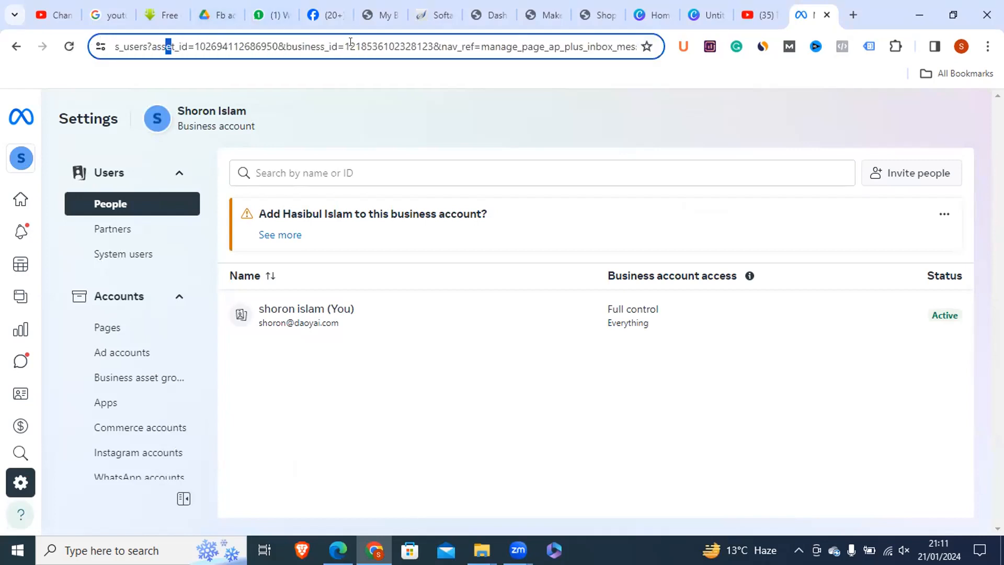
pyautogui.moveTo(282, 41); pyautogui.dragTo(431, 42)
pyautogui.click(355, 46)
pyautogui.rightClick(425, 46)
pyautogui.click(456, 181)
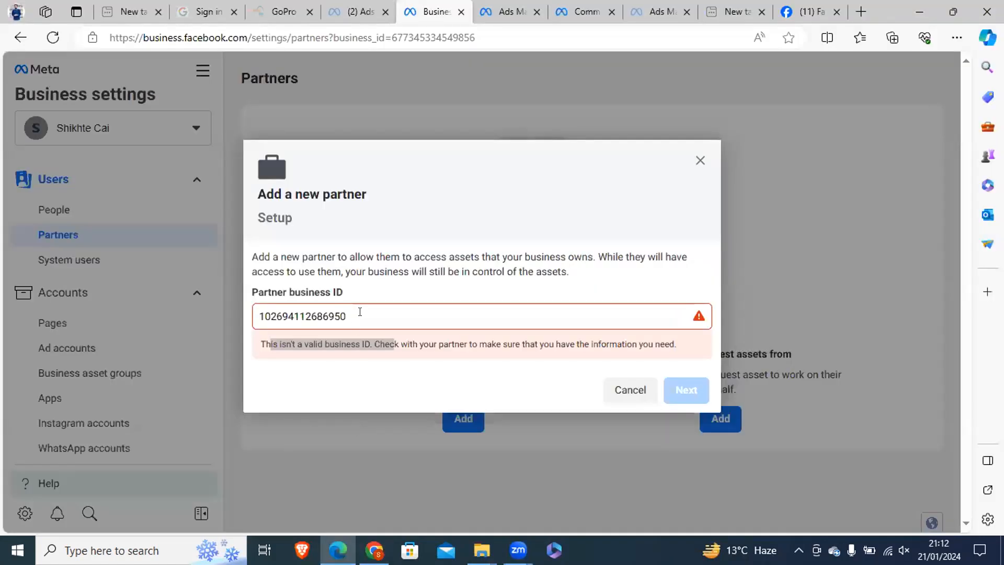
pyautogui.doubleClick(287, 315)
pyautogui.hotkey('ctrl', 'v')
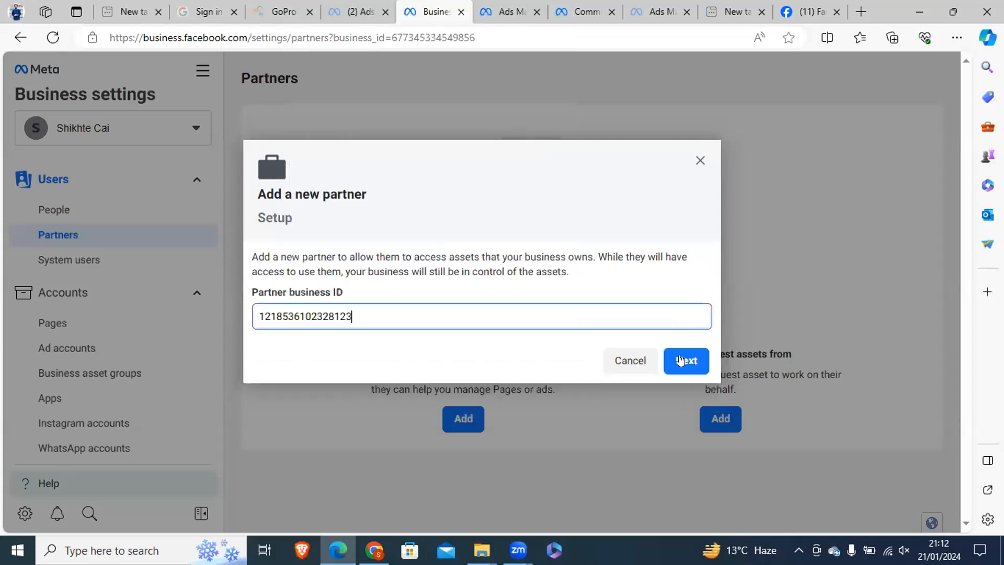
# Restart adding a partner to share assets with, enter the copied partner business ID and continue to asset assignment.
pyautogui.click(689, 354)
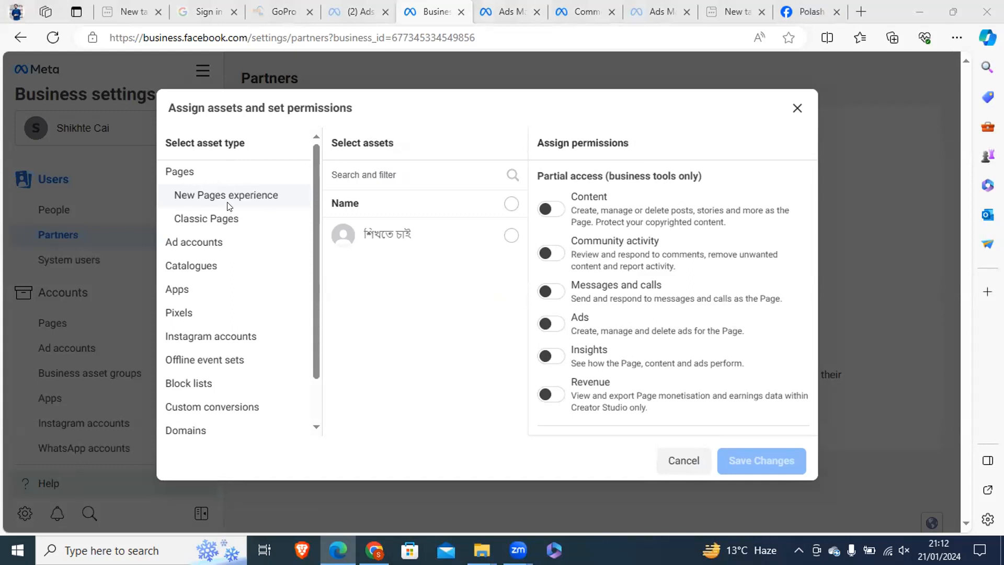
pyautogui.click(681, 459)
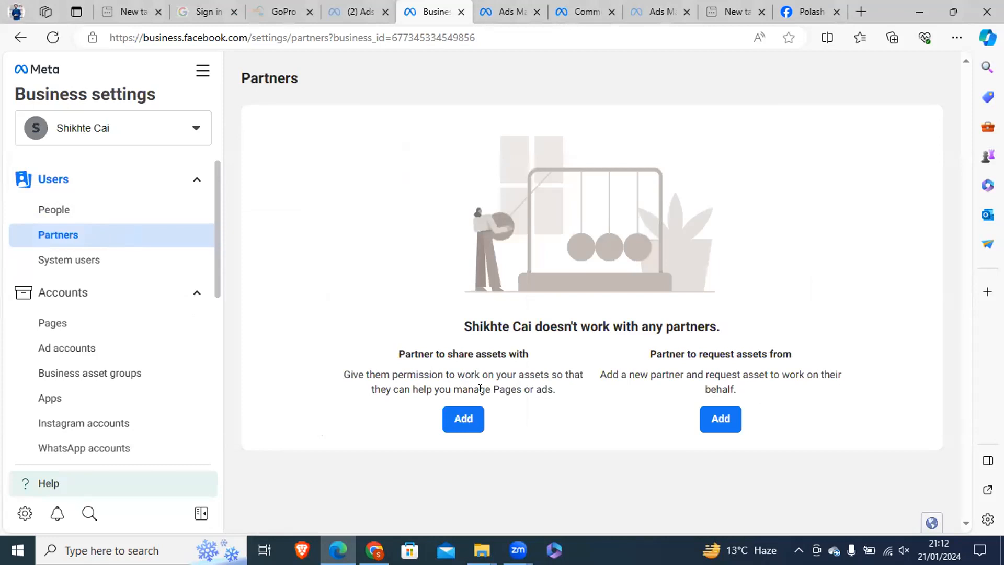
pyautogui.click(455, 420)
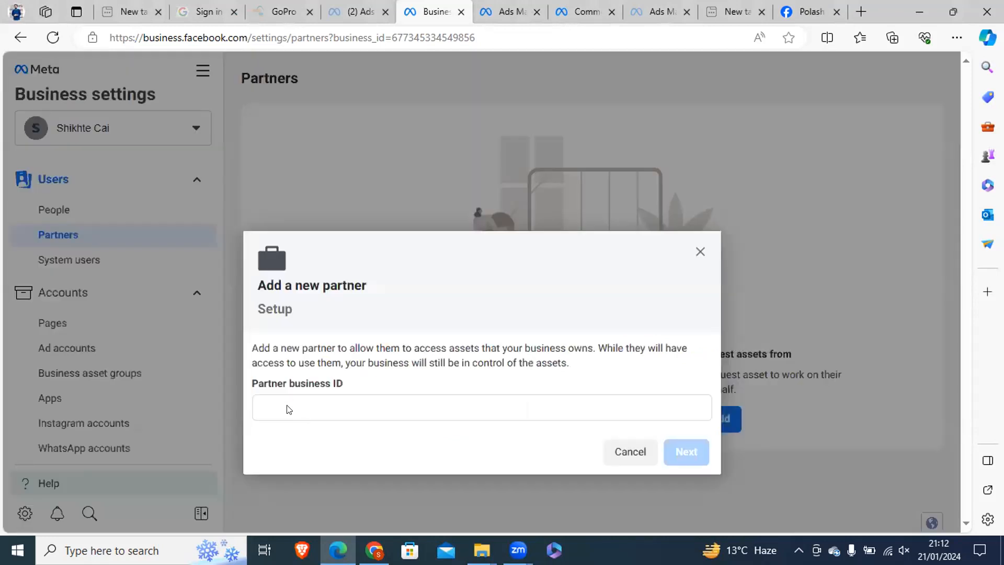
pyautogui.click(286, 409)
pyautogui.hotkey('ctrl', 'v')
pyautogui.click(667, 453)
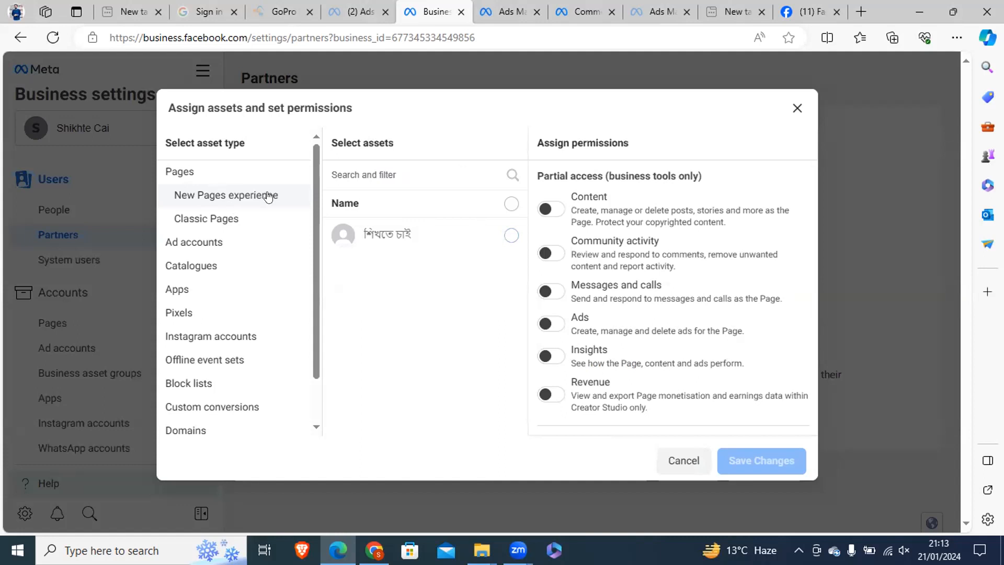
# Select the Shikhte Cai ad account as the asset to share with the partner.
pyautogui.click(182, 242)
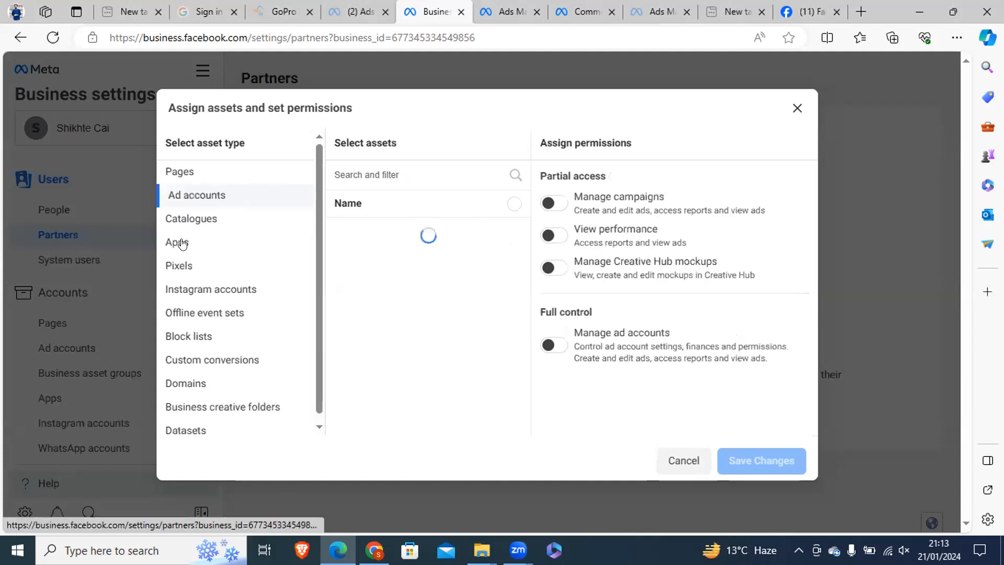
pyautogui.click(177, 172)
pyautogui.click(186, 242)
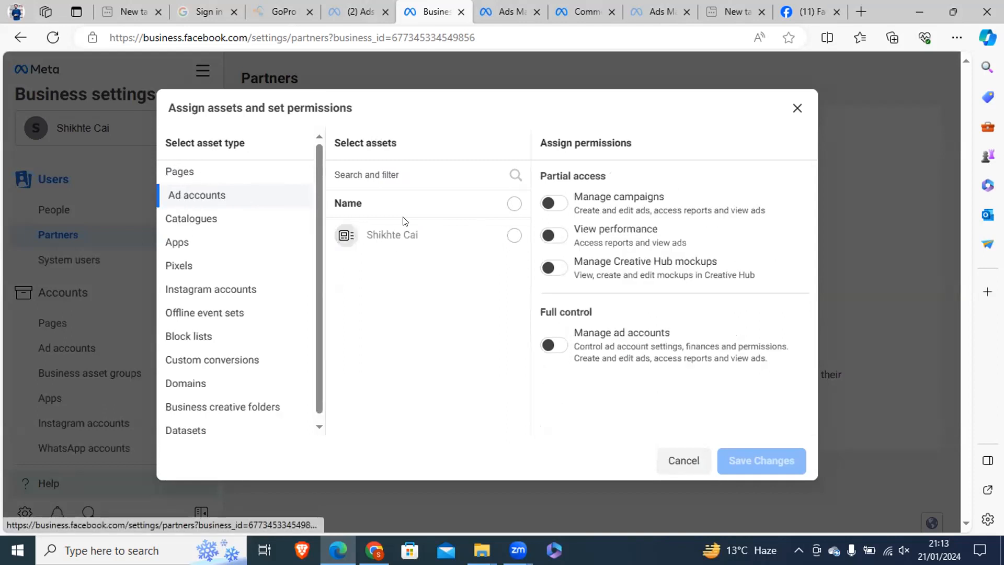
pyautogui.click(514, 235)
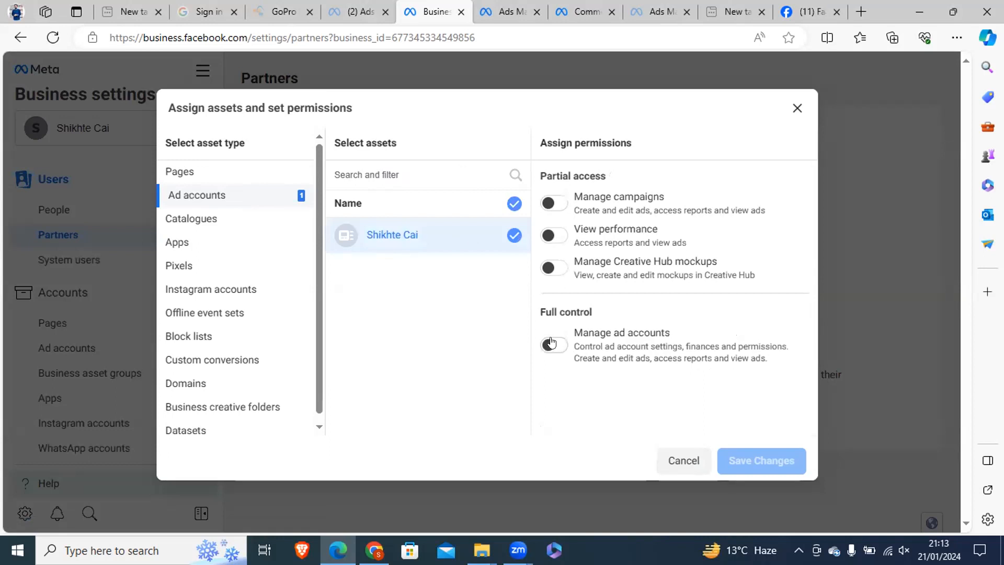
# Give the partner full control of the ad account with the Manage ad accounts permission, and save the assignment.
pyautogui.moveTo(572, 342); pyautogui.dragTo(775, 358)
pyautogui.click(605, 347)
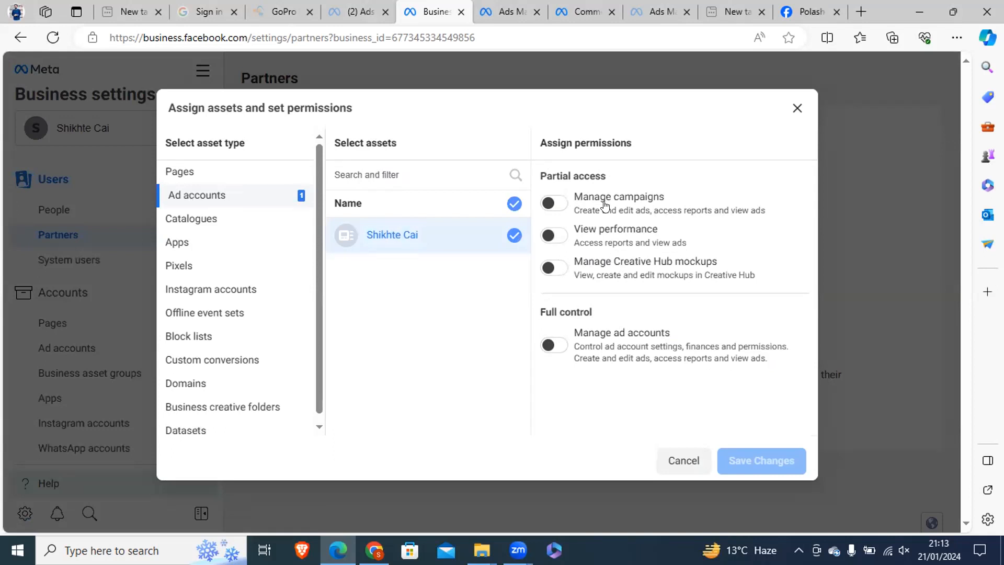
pyautogui.moveTo(574, 346); pyautogui.dragTo(774, 359)
pyautogui.click(593, 335)
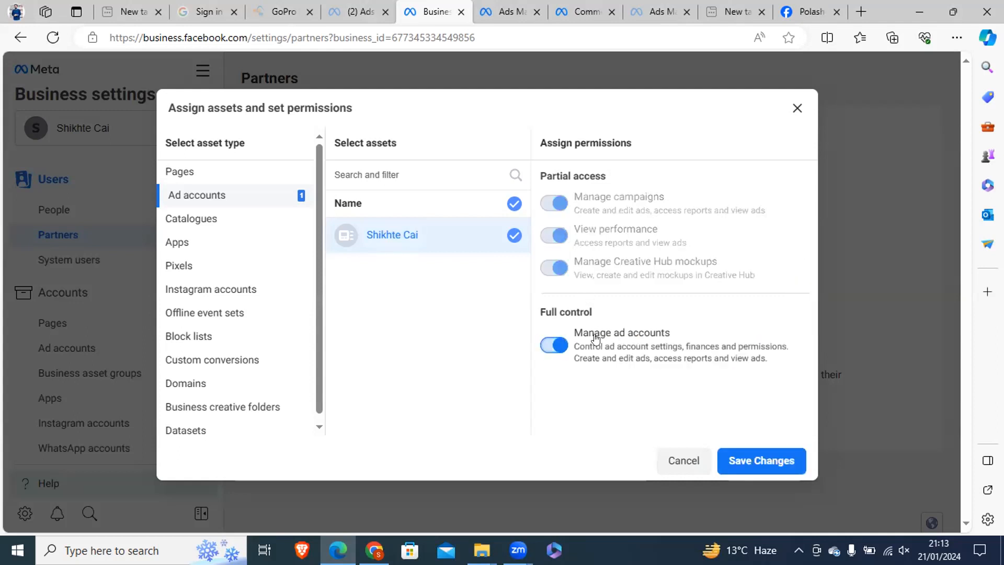
pyautogui.click(552, 350)
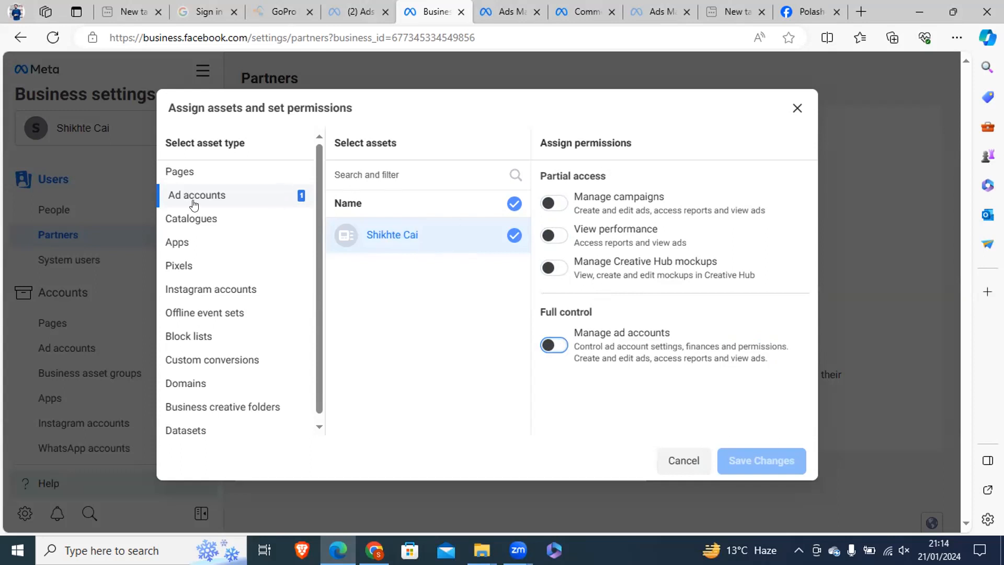
pyautogui.moveTo(576, 346); pyautogui.dragTo(762, 358)
pyautogui.click(763, 358)
pyautogui.click(554, 345)
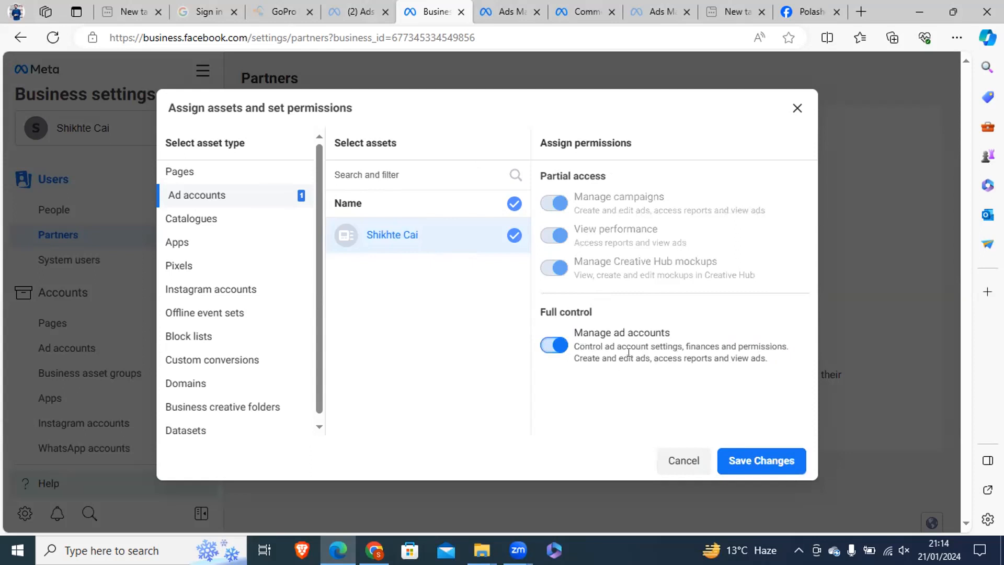
pyautogui.tripleClick(580, 341)
pyautogui.click(700, 406)
pyautogui.click(759, 454)
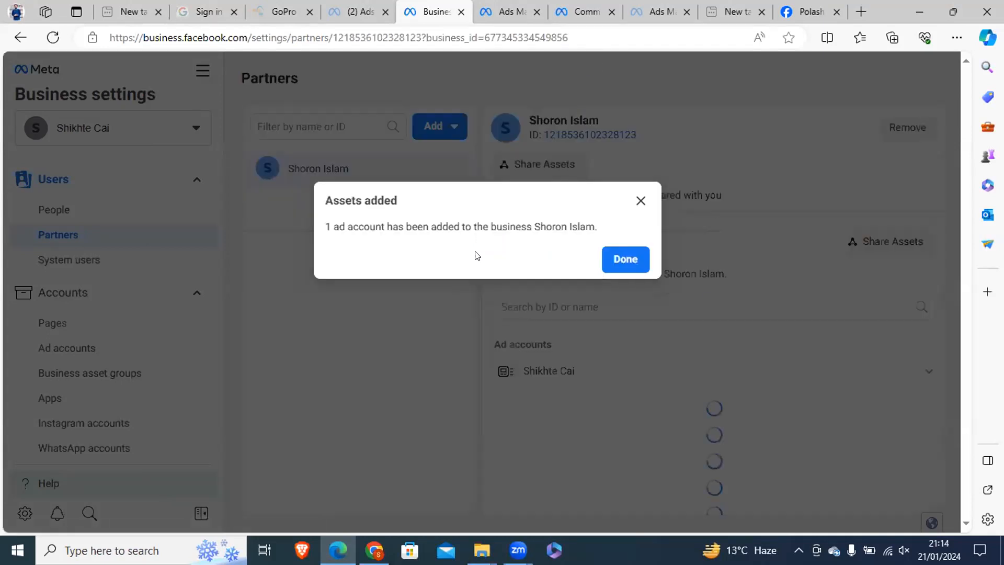
pyautogui.click(623, 259)
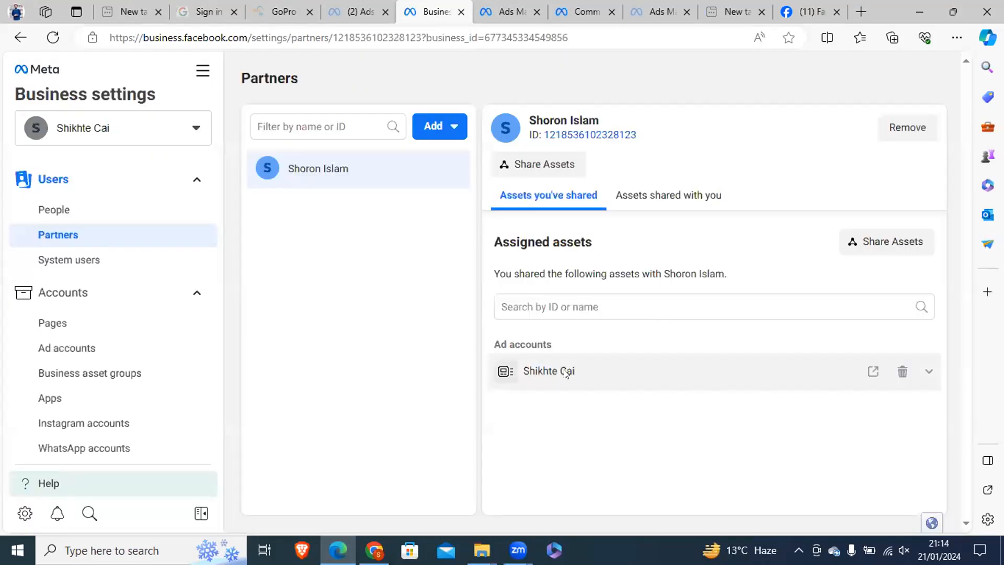
# Review the assets shared in both directions with the new partner and the permissions on the shared ad account.
pyautogui.click(652, 196)
pyautogui.click(546, 200)
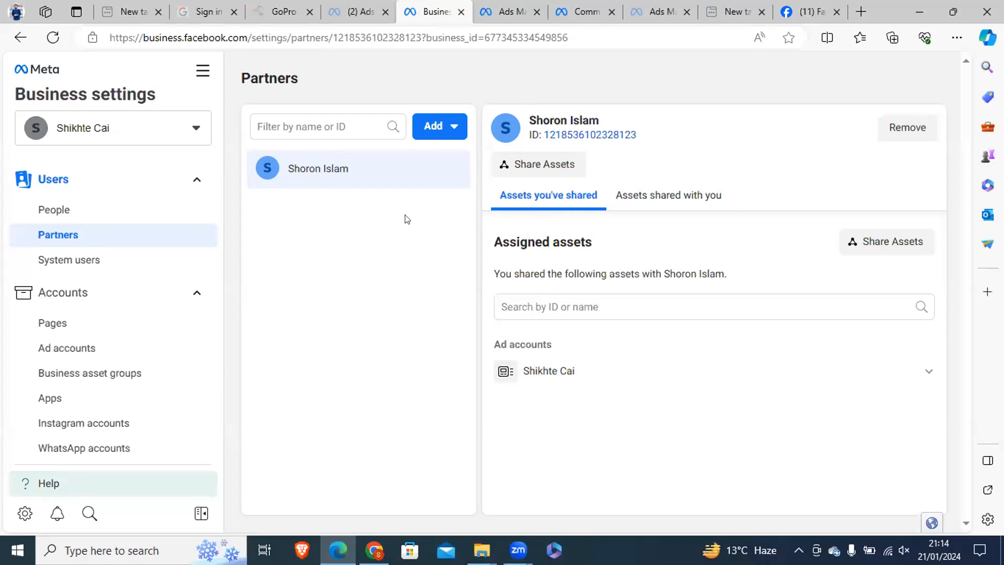
pyautogui.moveTo(527, 113); pyautogui.dragTo(580, 113)
pyautogui.click(356, 158)
pyautogui.click(685, 386)
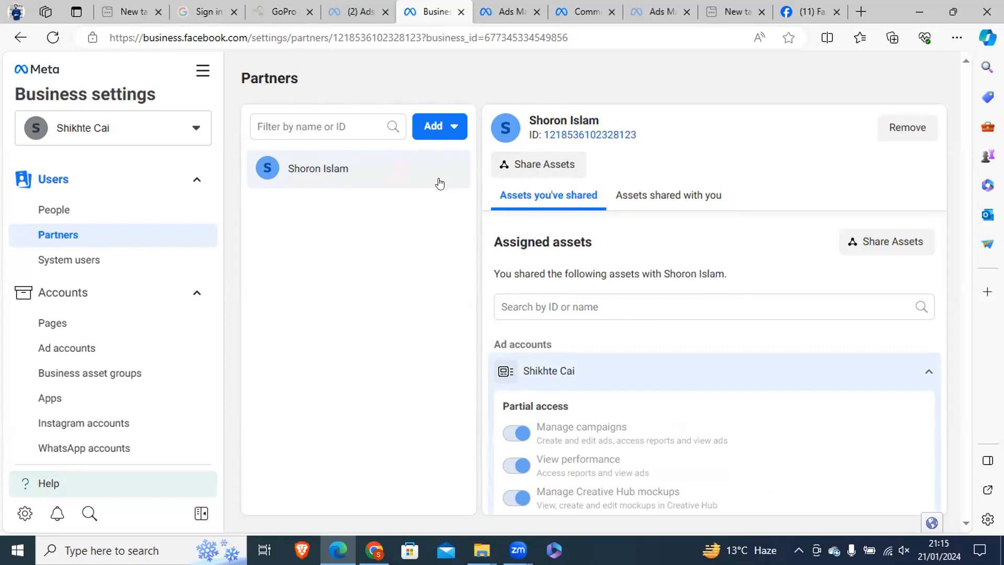
pyautogui.click(928, 371)
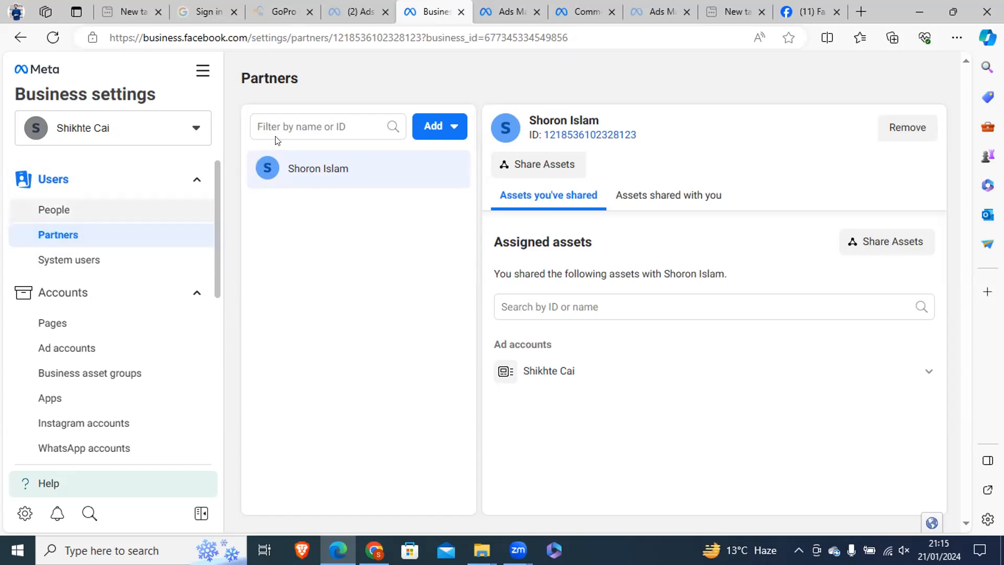
# Examine the people with access to the business and the form for inviting people by email, without sending an invitation.
pyautogui.click(125, 206)
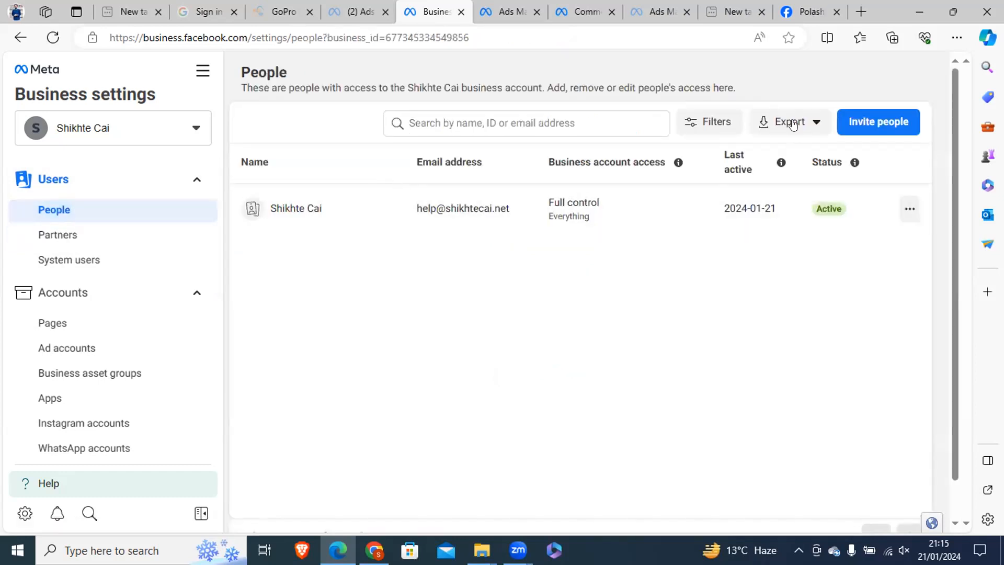
pyautogui.click(873, 122)
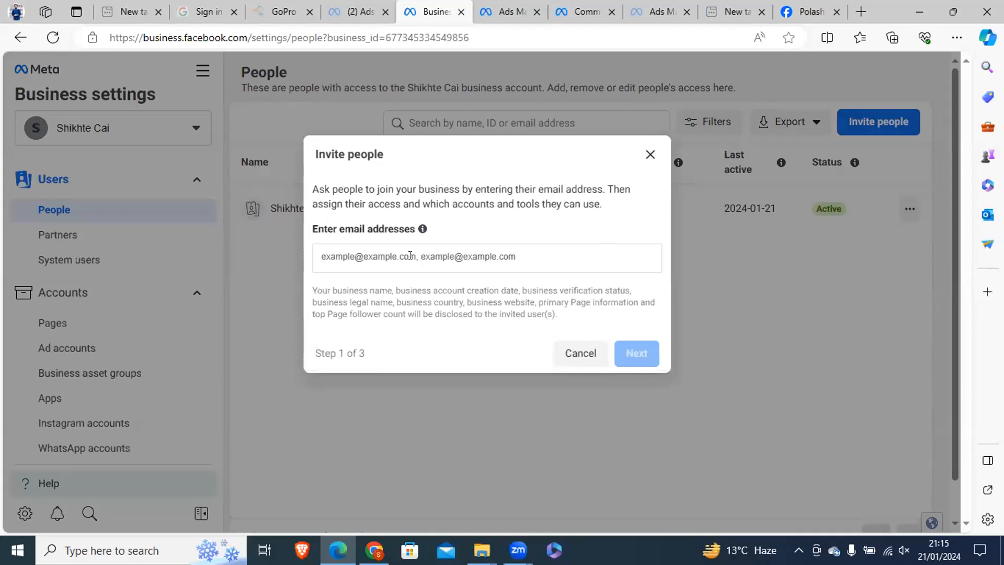
pyautogui.click(649, 154)
pyautogui.click(102, 246)
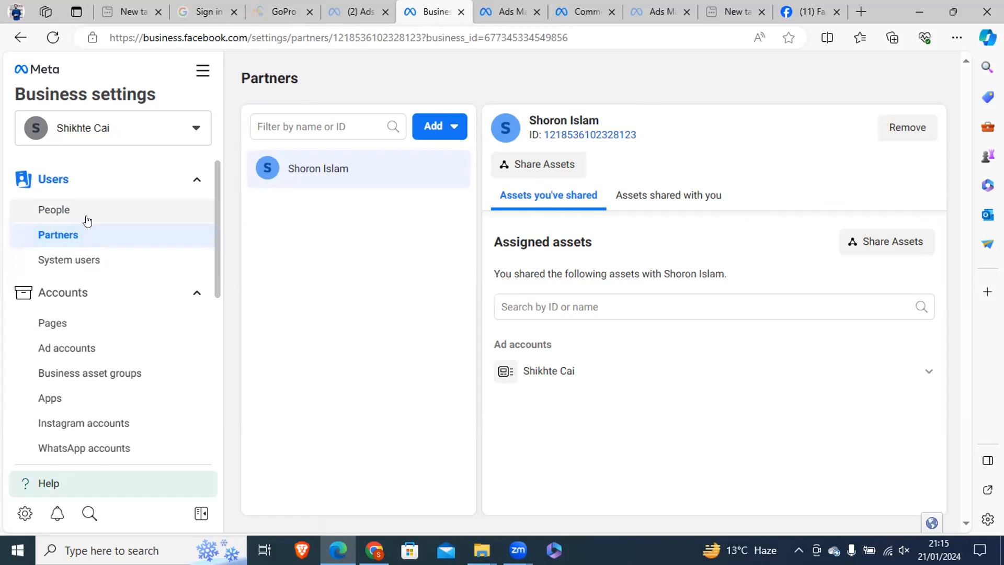
pyautogui.click(87, 213)
pyautogui.click(857, 120)
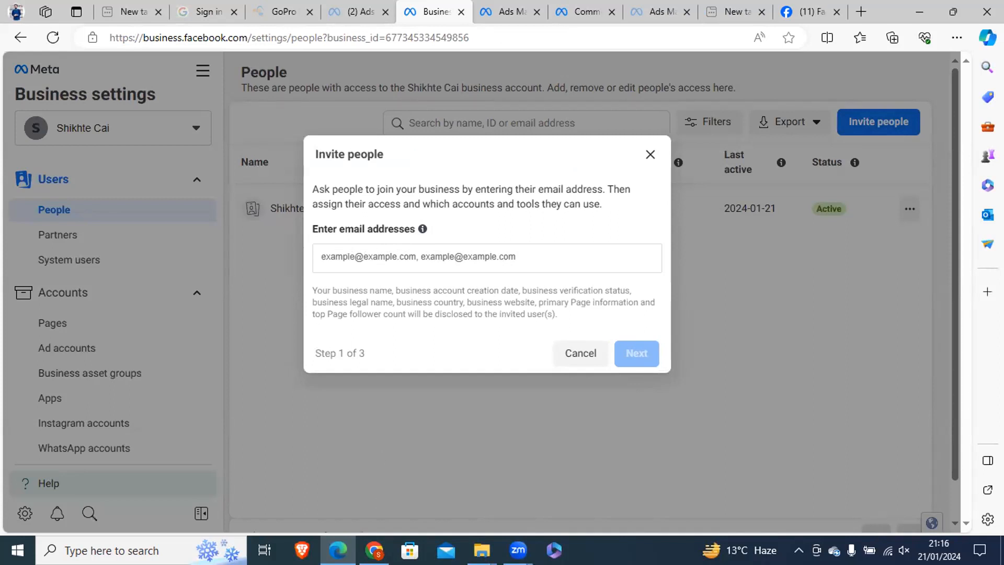
pyautogui.moveTo(374, 550)
pyautogui.click(358, 486)
pyautogui.click(337, 550)
pyautogui.click(649, 155)
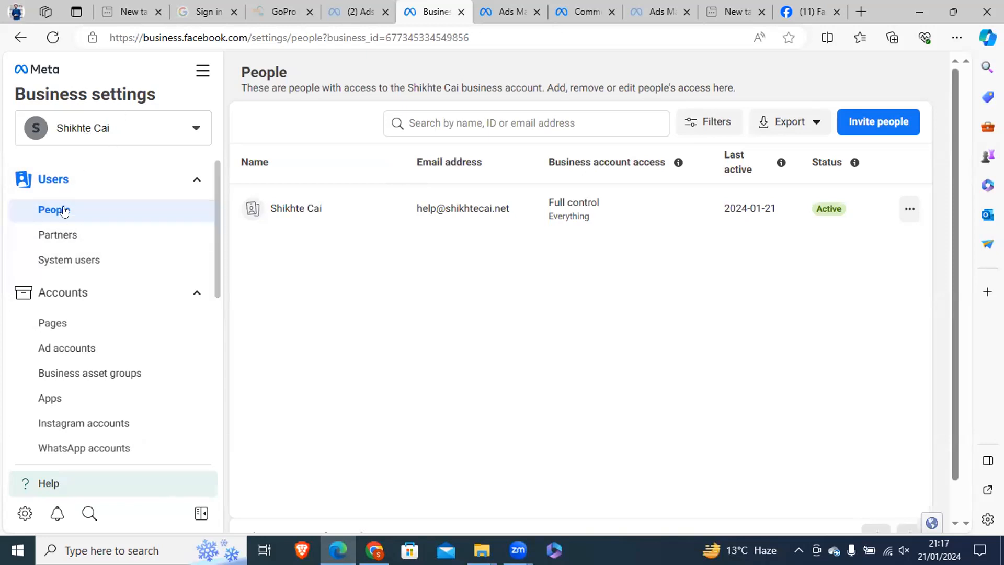
# View the business's Pages settings, the options for adding a Page and the Create Facebook Page form, leaving it without creating one.
pyautogui.scroll(-2, 217, 250)
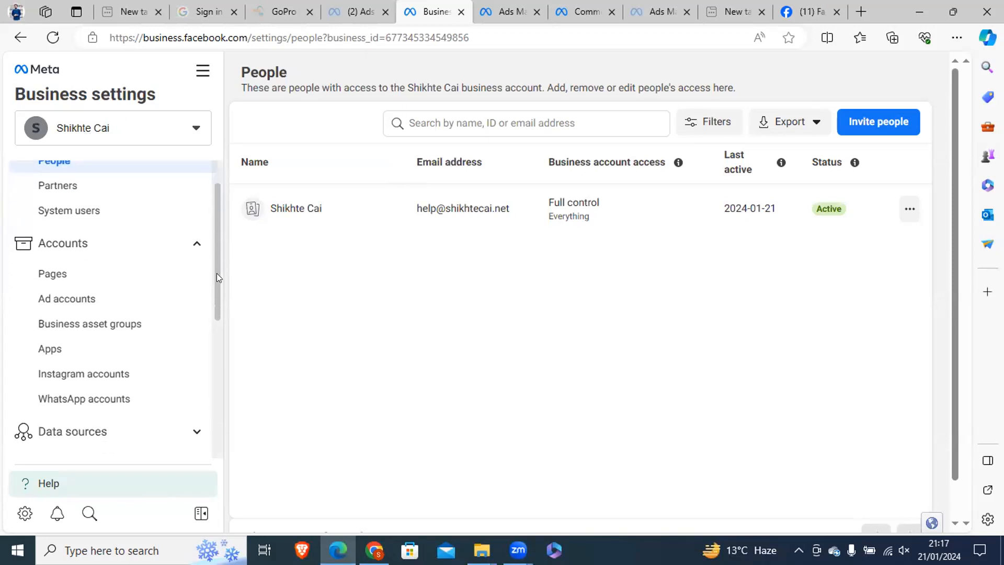
pyautogui.click(51, 263)
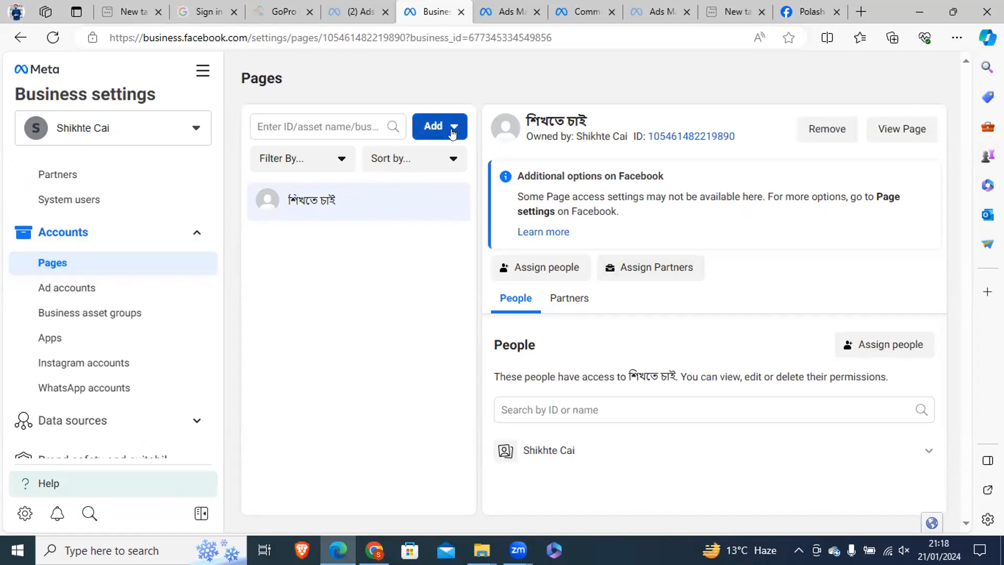
pyautogui.click(452, 134)
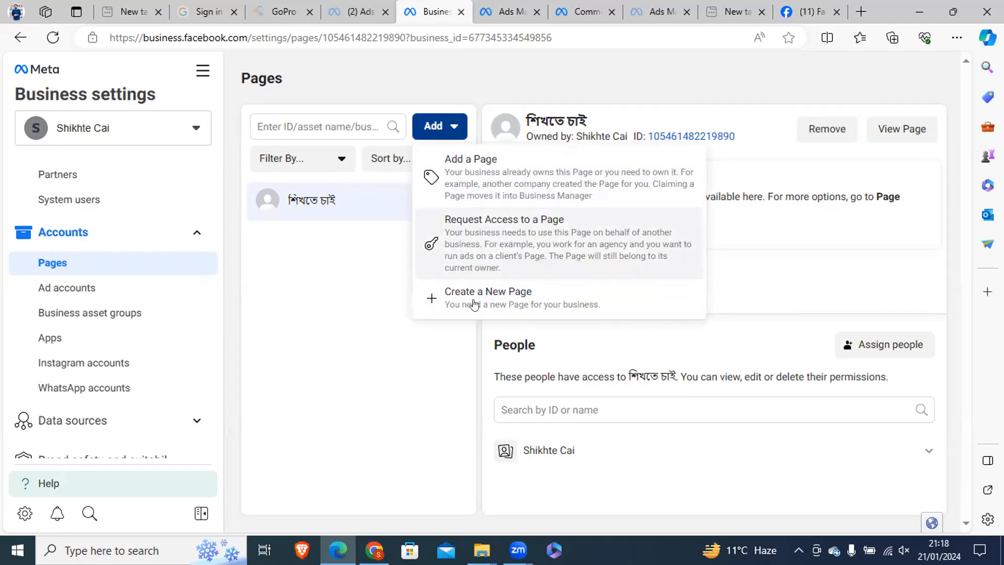
pyautogui.click(474, 303)
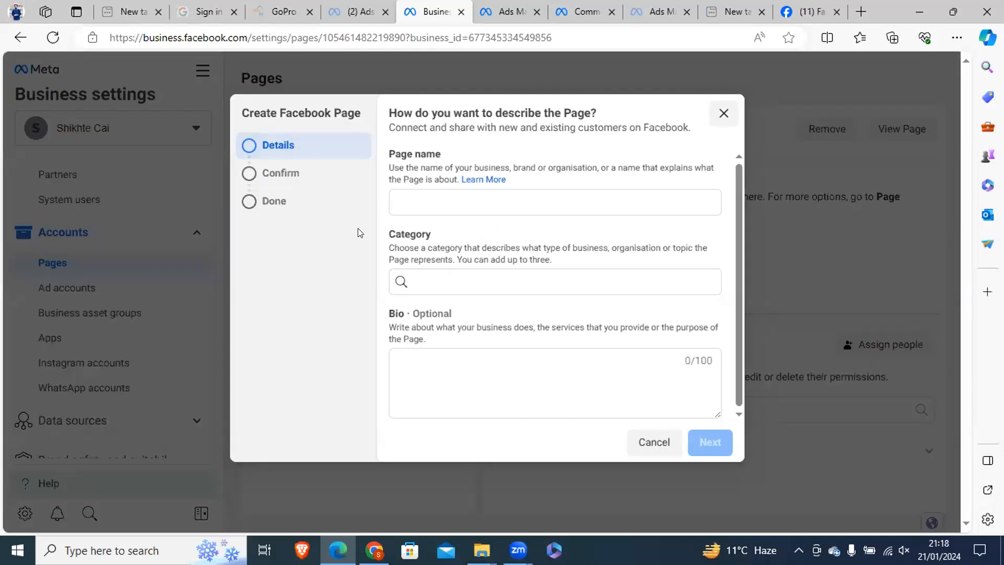
pyautogui.press('Escape')
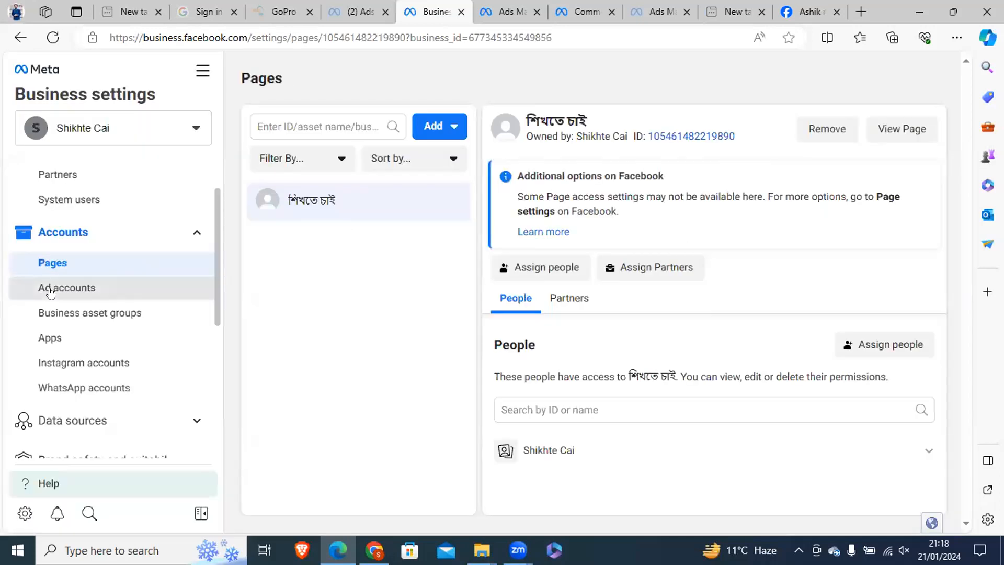
# View the business's ad accounts and the options available for adding another ad account.
pyautogui.click(46, 290)
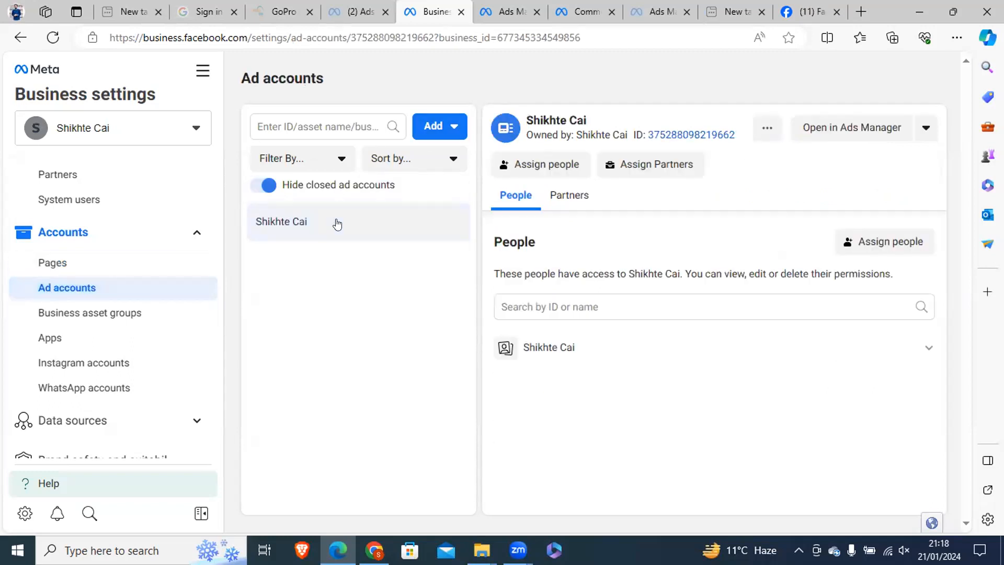
pyautogui.click(439, 124)
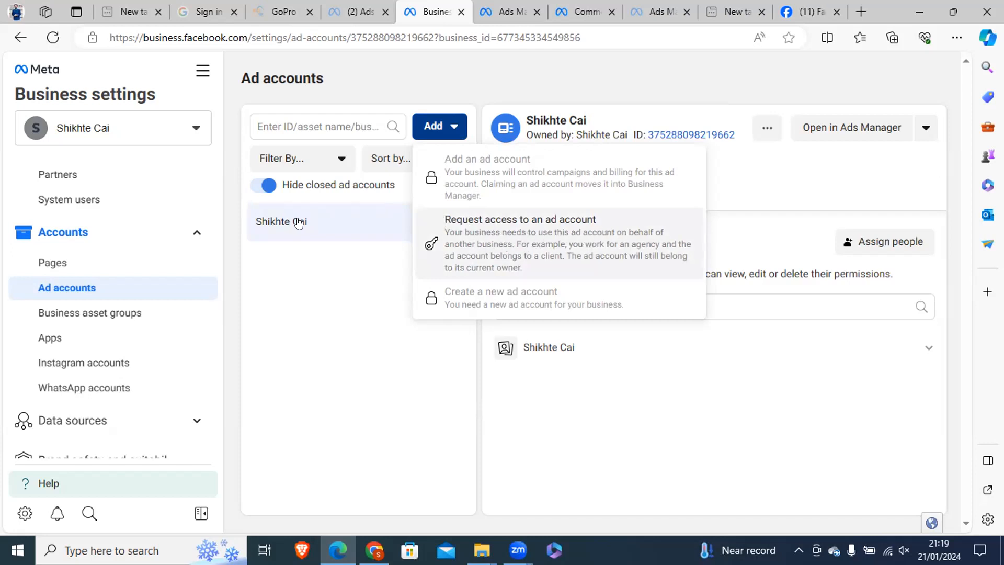
pyautogui.click(347, 222)
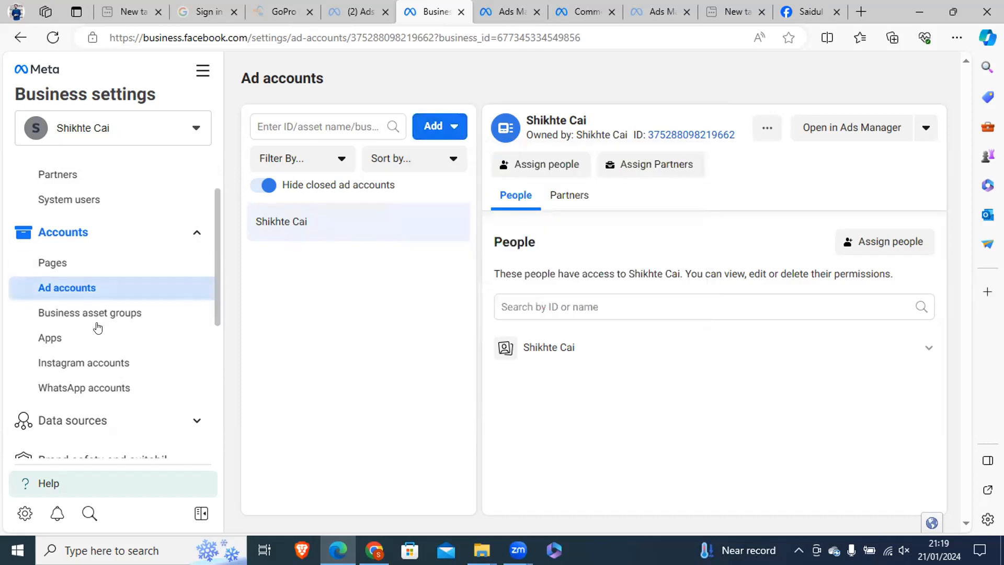
# Expand the Data sources settings and look through their entries and the remaining business settings categories.
pyautogui.scroll(-1, 213, 293)
pyautogui.scroll(-3, 213, 313)
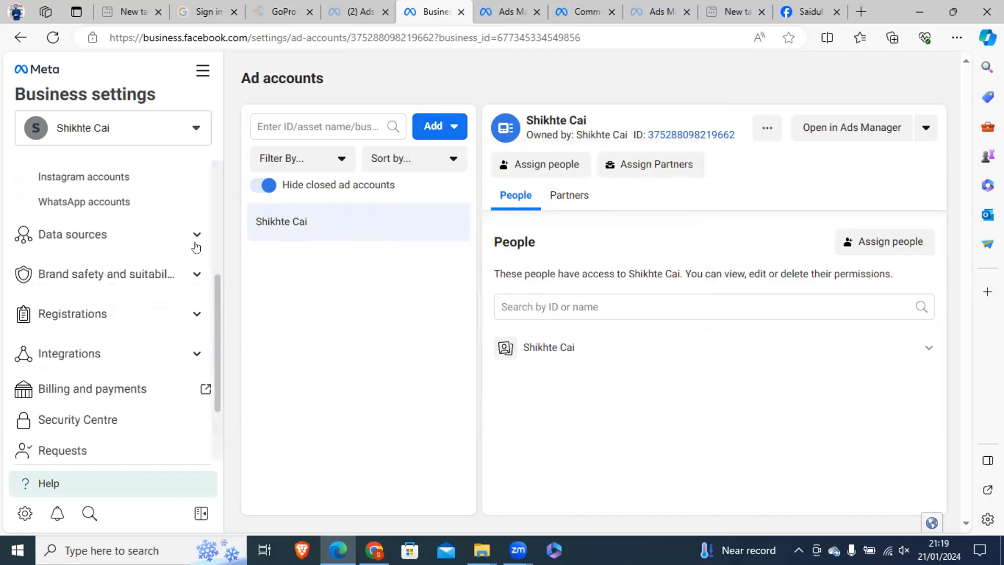
pyautogui.click(123, 236)
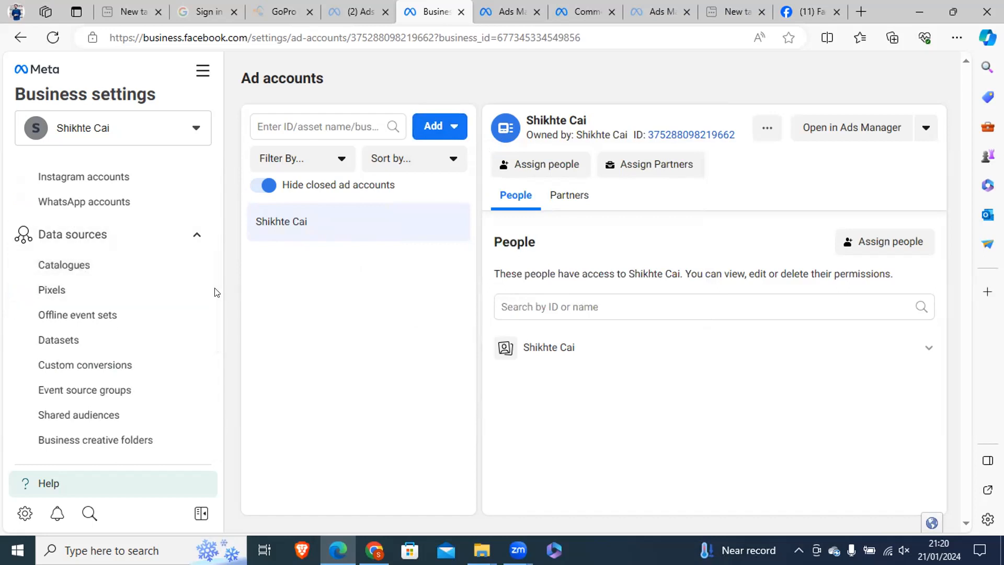
pyautogui.moveTo(215, 292); pyautogui.dragTo(215, 314)
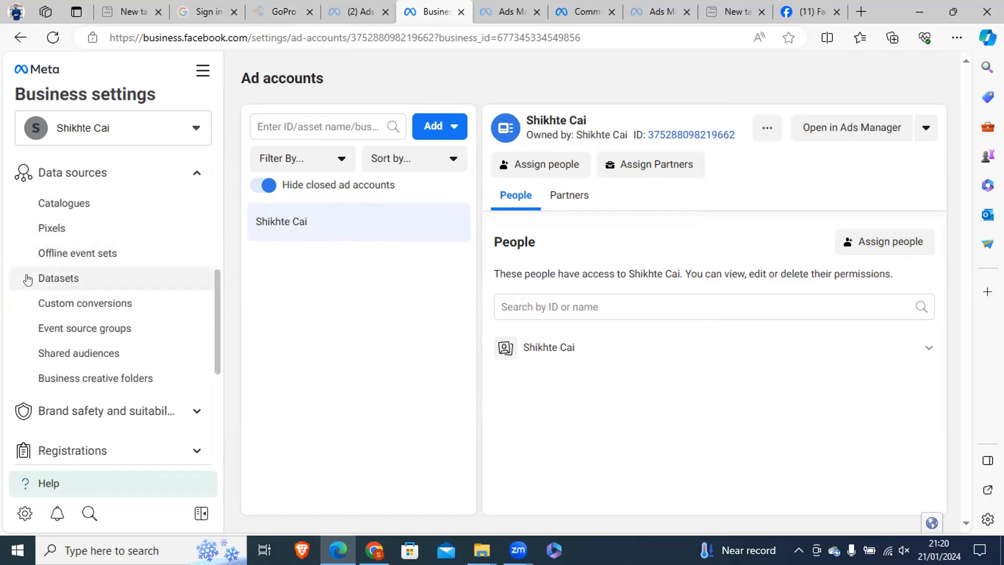
pyautogui.moveTo(216, 301); pyautogui.dragTo(213, 393)
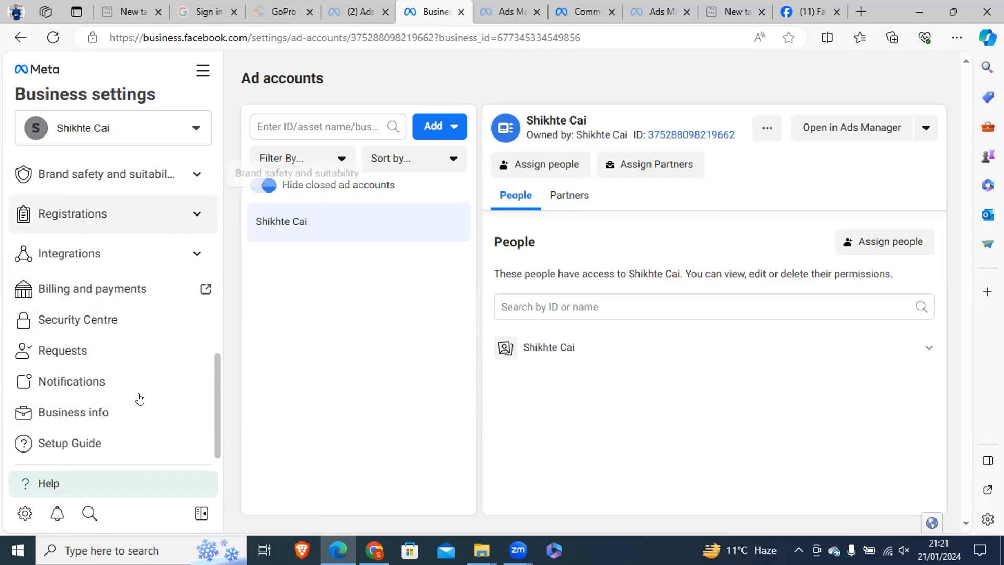
# Open the business information and review the legal name, address, phone number, website and verification status.
pyautogui.click(90, 416)
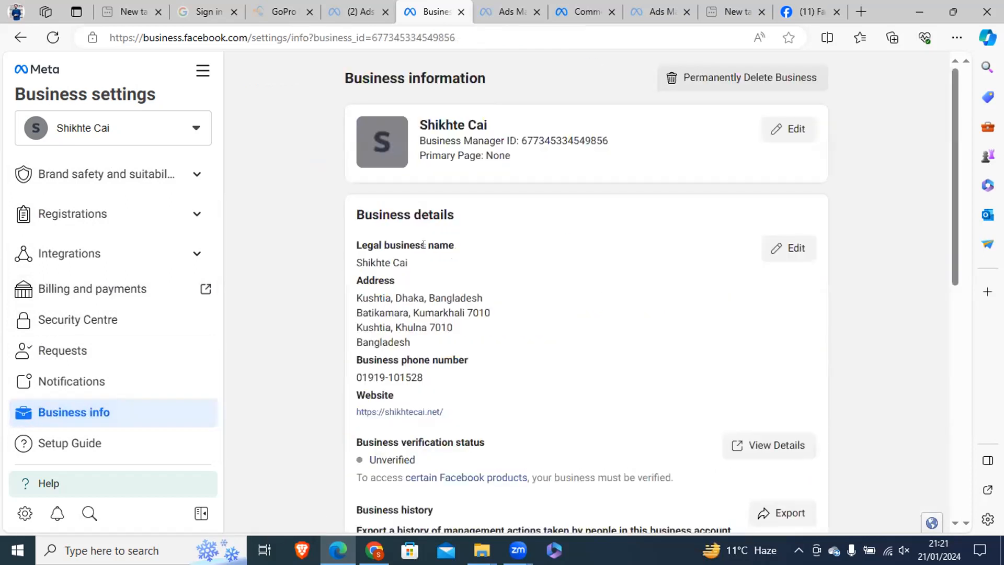
pyautogui.moveTo(419, 247); pyautogui.dragTo(362, 264)
pyautogui.click(413, 261)
pyautogui.moveTo(429, 341); pyautogui.dragTo(510, 422)
pyautogui.click(359, 376)
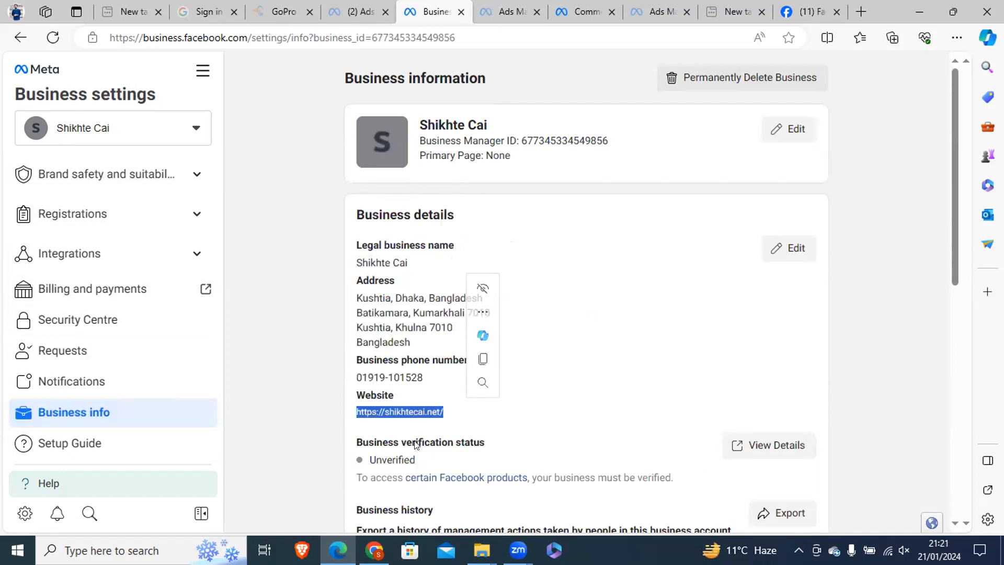
pyautogui.moveTo(402, 442); pyautogui.dragTo(406, 442)
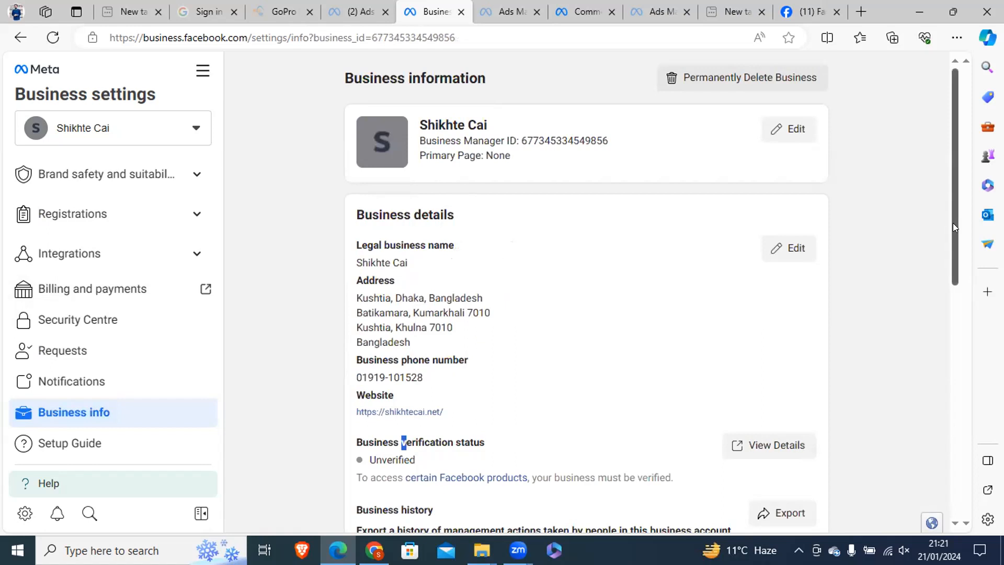
# Review the business verification status and business history in the business details.
pyautogui.scroll(-4, 523, 251)
pyautogui.click(422, 231)
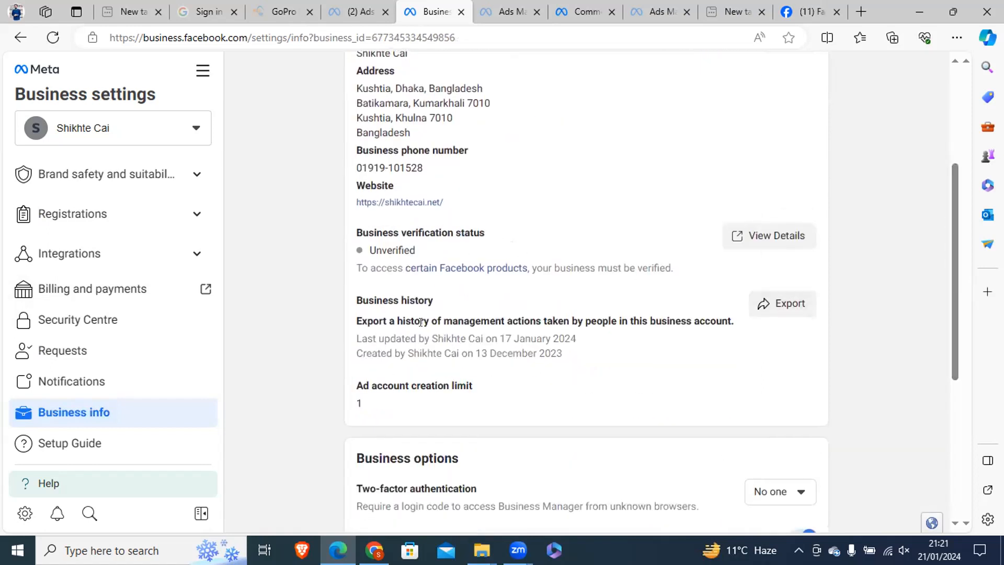
pyautogui.moveTo(368, 232); pyautogui.dragTo(485, 233)
pyautogui.click(363, 234)
pyautogui.doubleClick(373, 250)
pyautogui.scroll(-3, 952, 307)
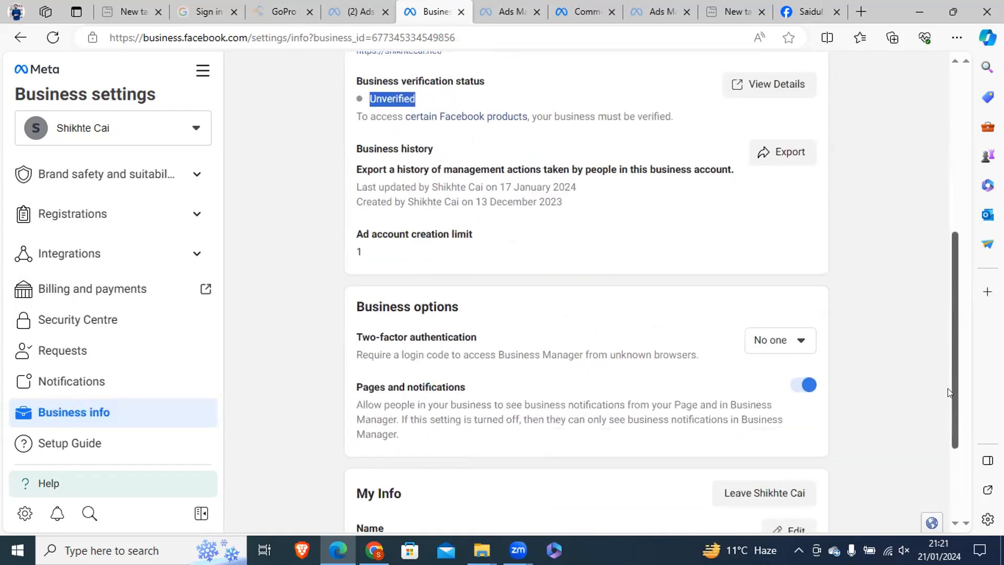
# View the two-factor authentication choices under Business options without changing the setting.
pyautogui.moveTo(381, 311); pyautogui.dragTo(495, 330)
pyautogui.click(774, 314)
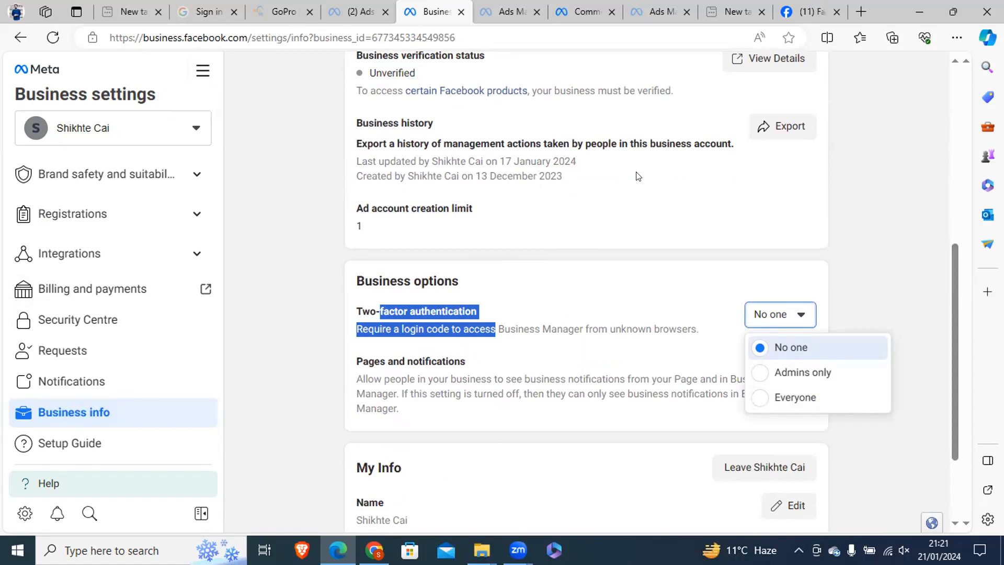
pyautogui.click(589, 322)
pyautogui.click(774, 315)
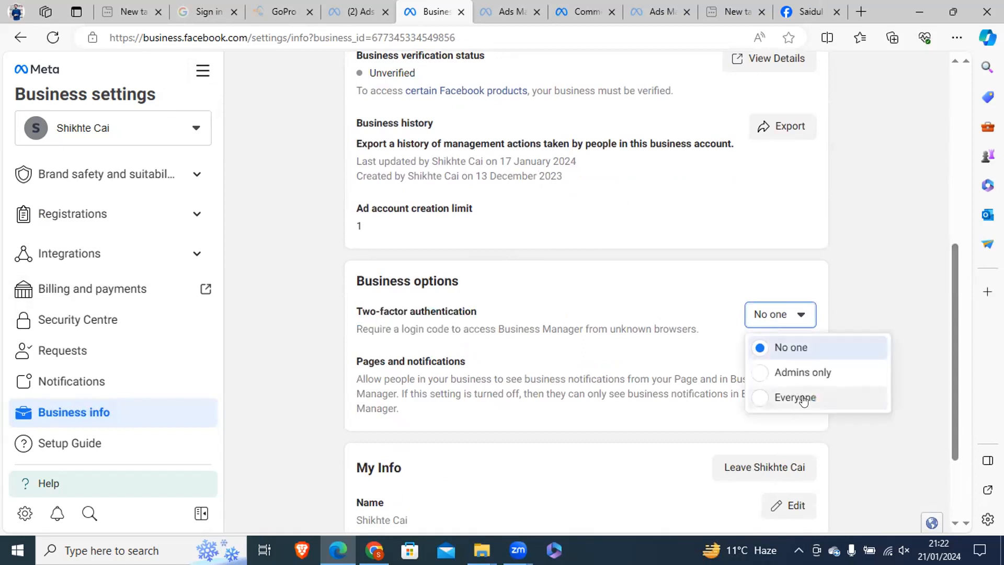
pyautogui.click(724, 415)
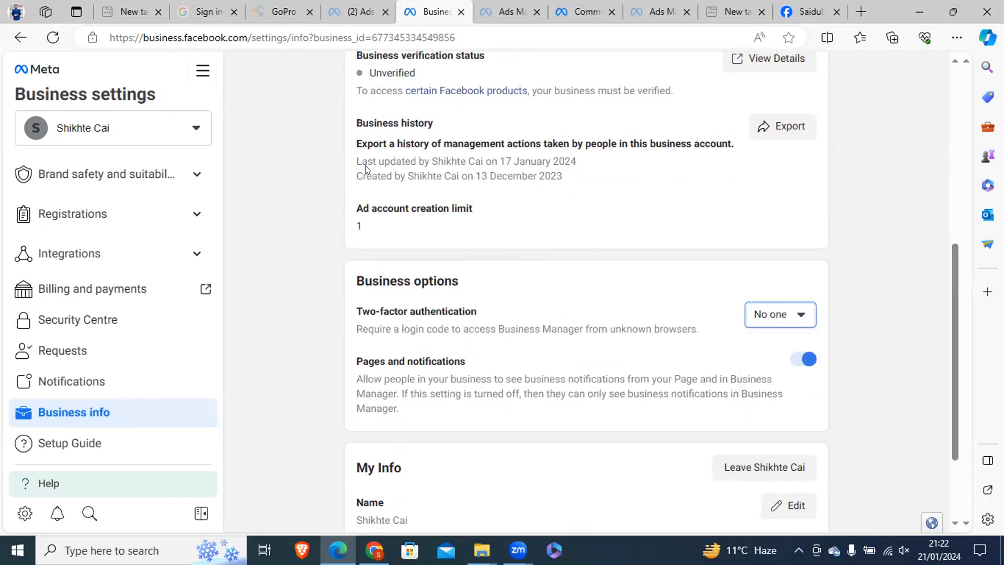
# Review the ad account creation limit and the name and email address under My Info.
pyautogui.scroll(3, 951, 289)
pyautogui.doubleClick(405, 208)
pyautogui.scroll(-5, 954, 300)
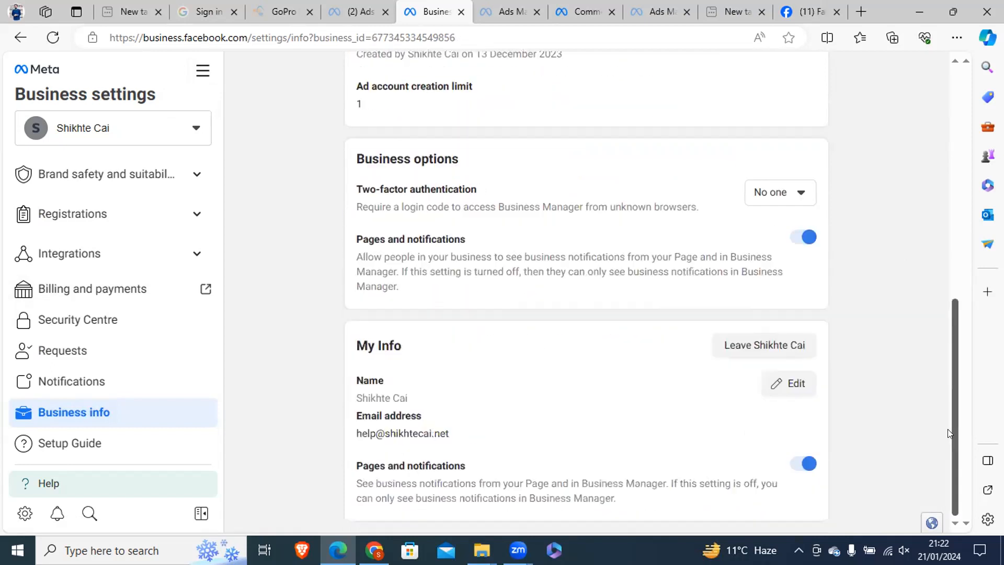
pyautogui.tripleClick(382, 344)
pyautogui.tripleClick(408, 397)
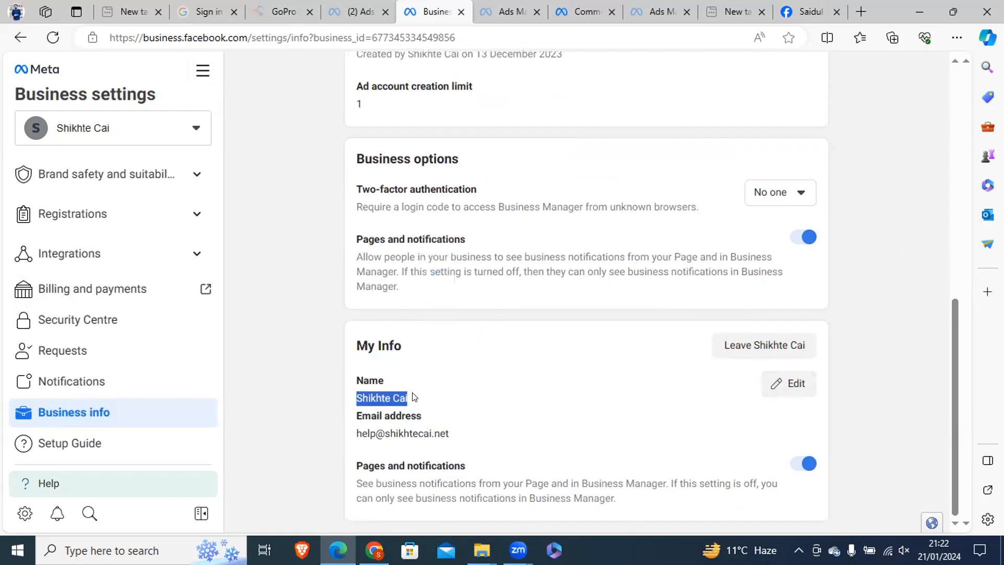
pyautogui.tripleClick(477, 434)
pyautogui.click(418, 396)
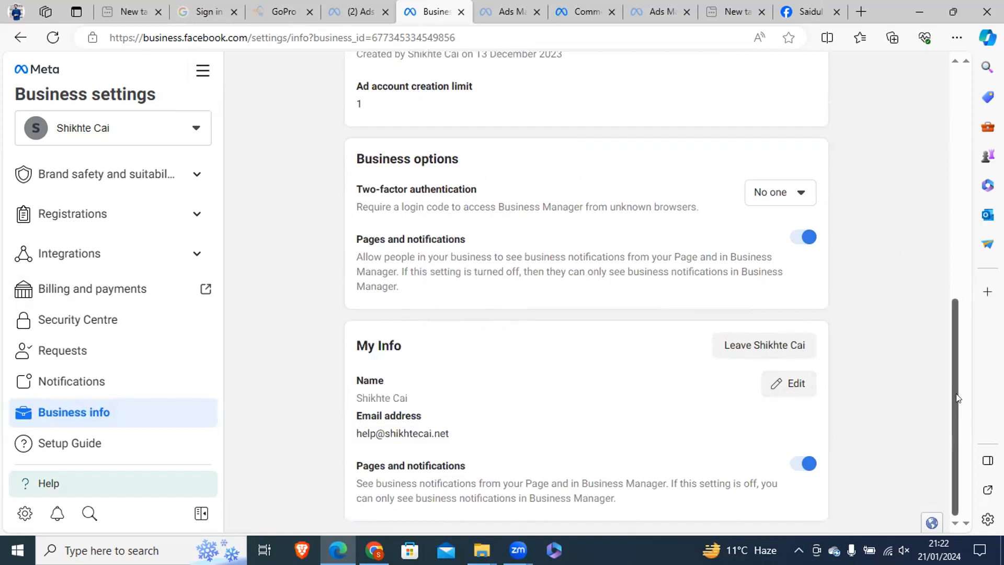
pyautogui.moveTo(956, 393); pyautogui.dragTo(955, 163)
pyautogui.moveTo(213, 380); pyautogui.dragTo(223, 168)
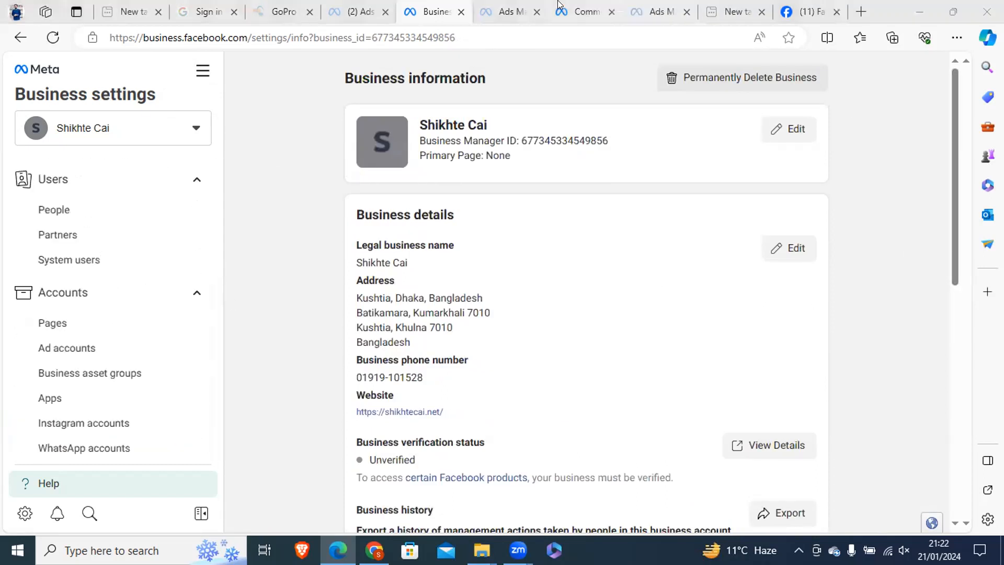
# Check the campaigns in Ads Manager and return to the business settings.
pyautogui.click(510, 11)
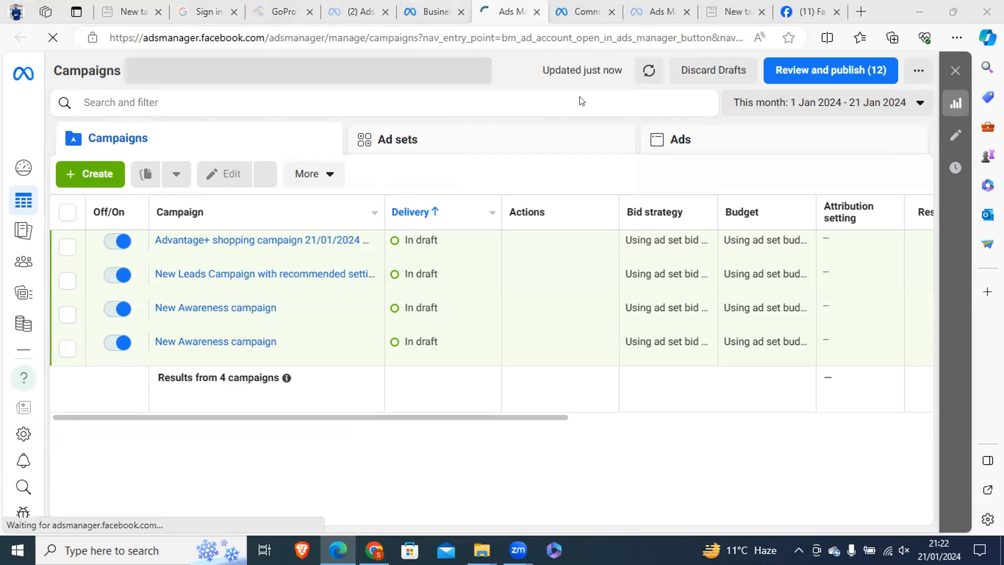
pyautogui.click(580, 11)
pyautogui.click(442, 8)
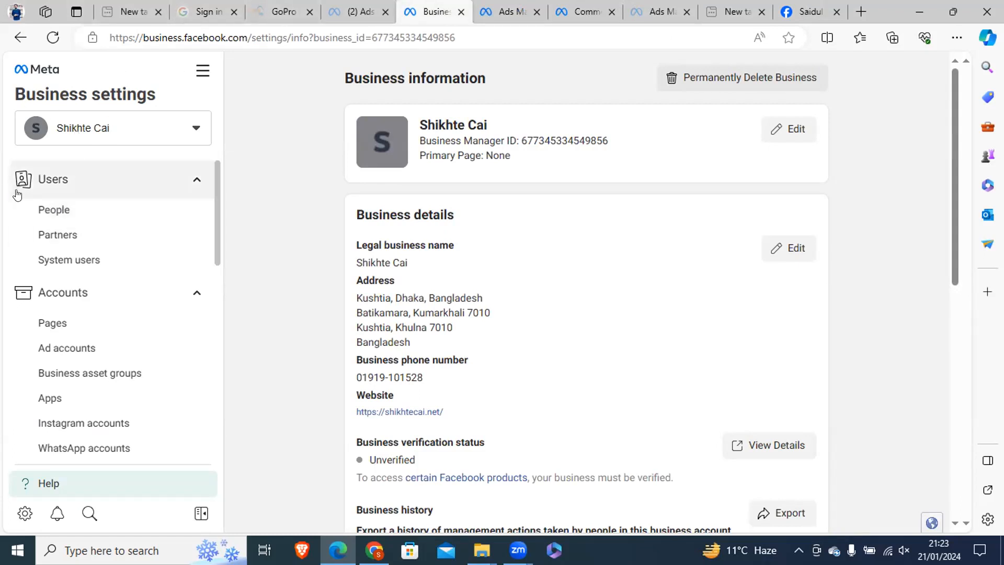
# Open the list of people who have access to the business account.
pyautogui.click(92, 208)
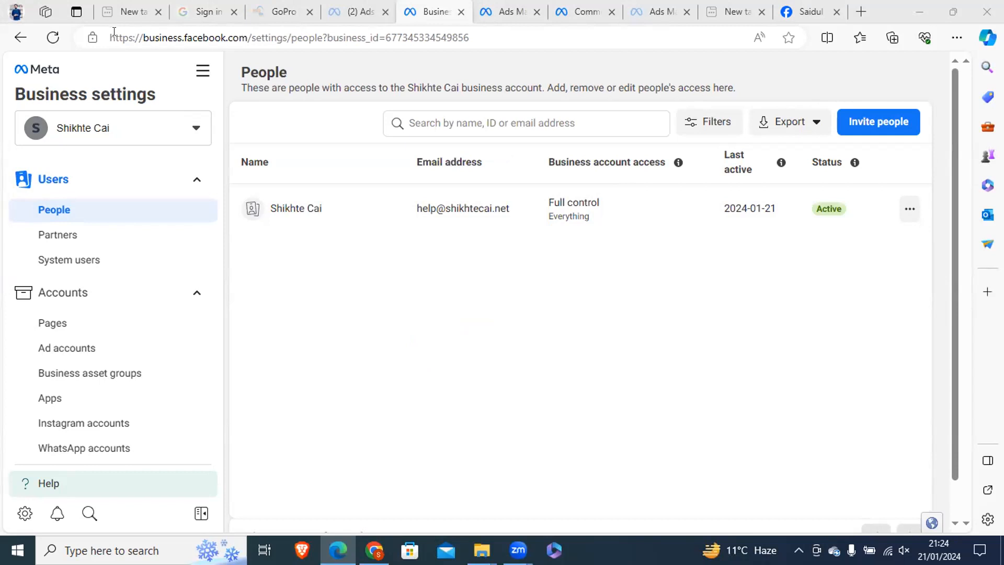
pyautogui.moveTo(123, 34); pyautogui.dragTo(391, 37)
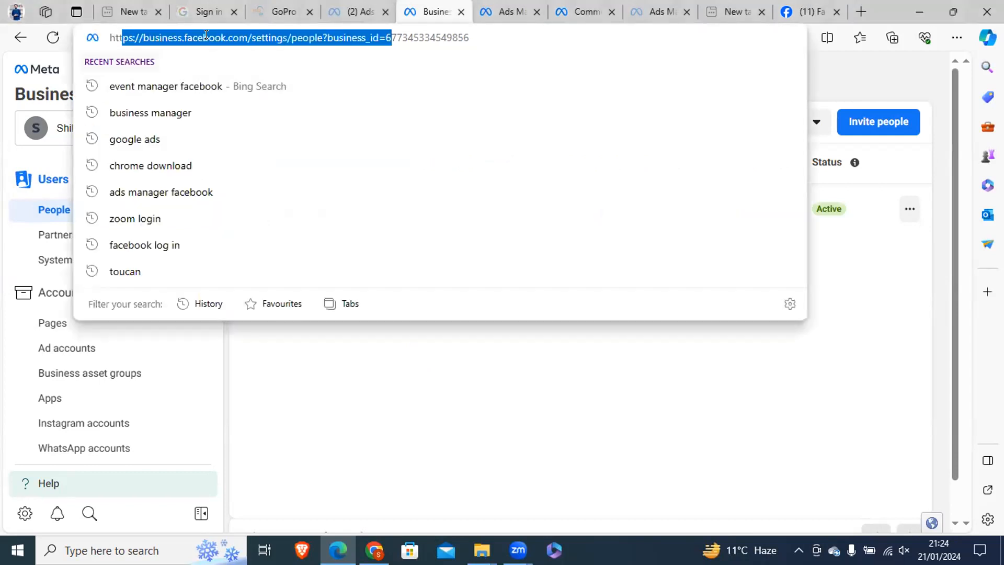
pyautogui.click(174, 33)
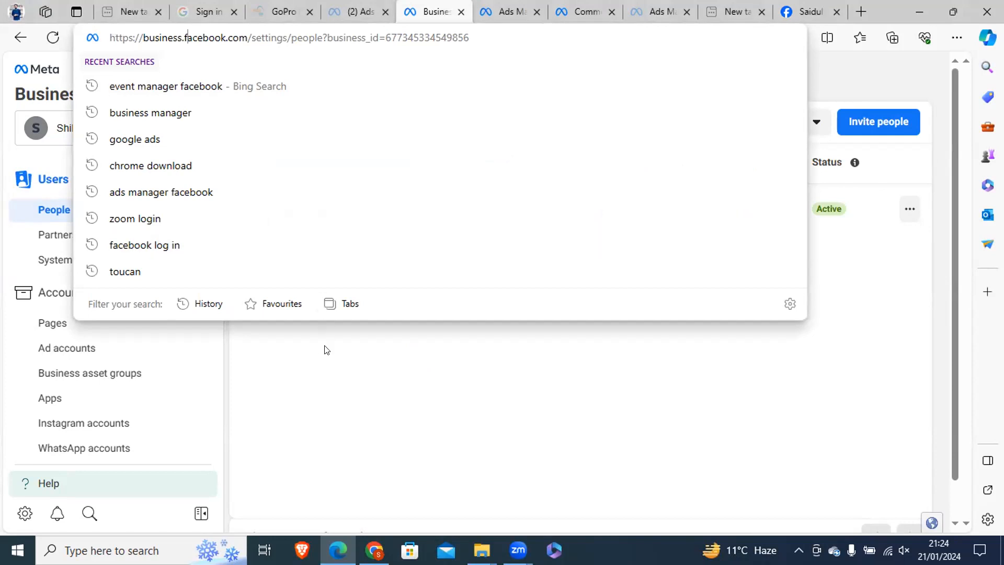
pyautogui.click(827, 73)
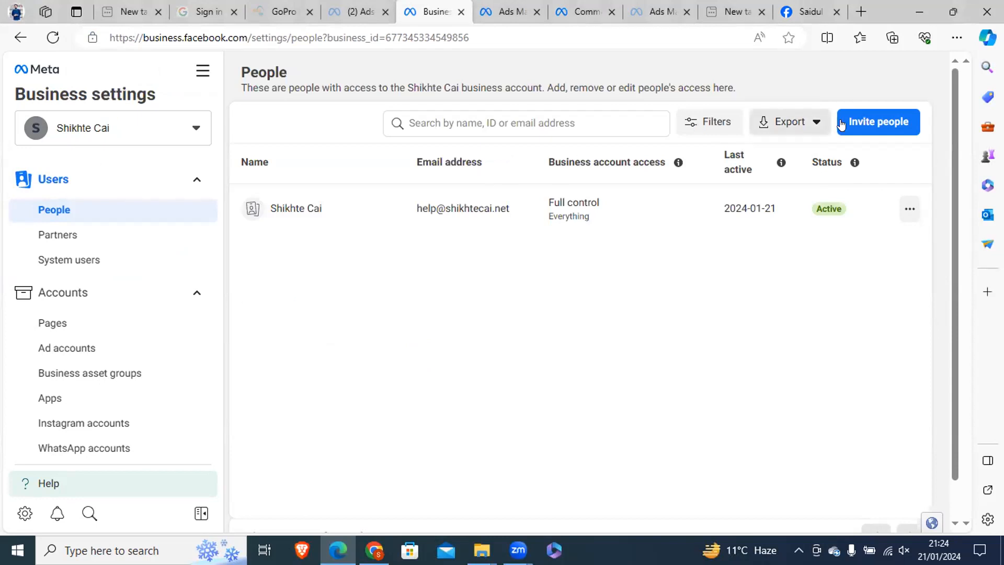
# Start inviting a person to the business, enter the invitee's email address and proceed to the access settings.
pyautogui.click(858, 120)
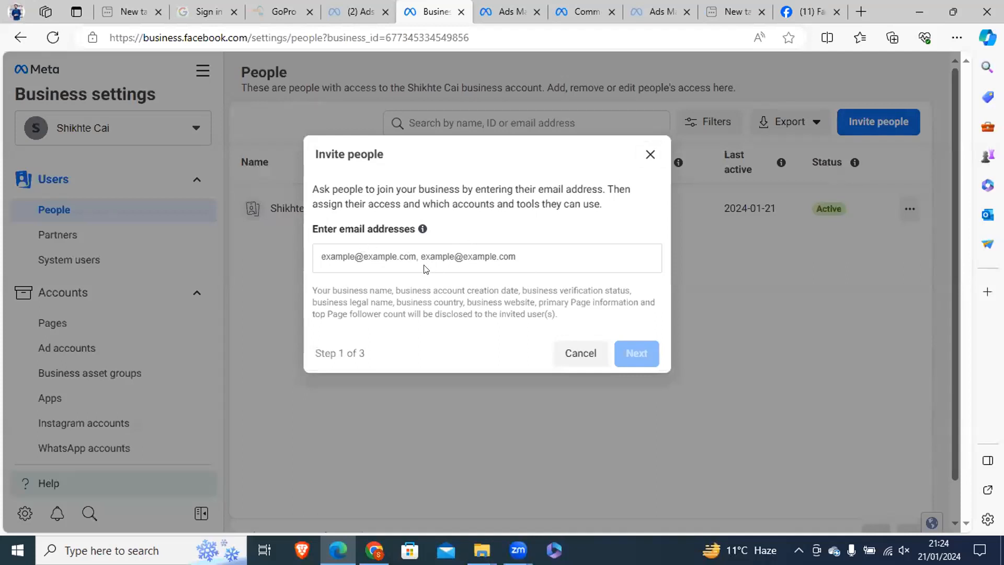
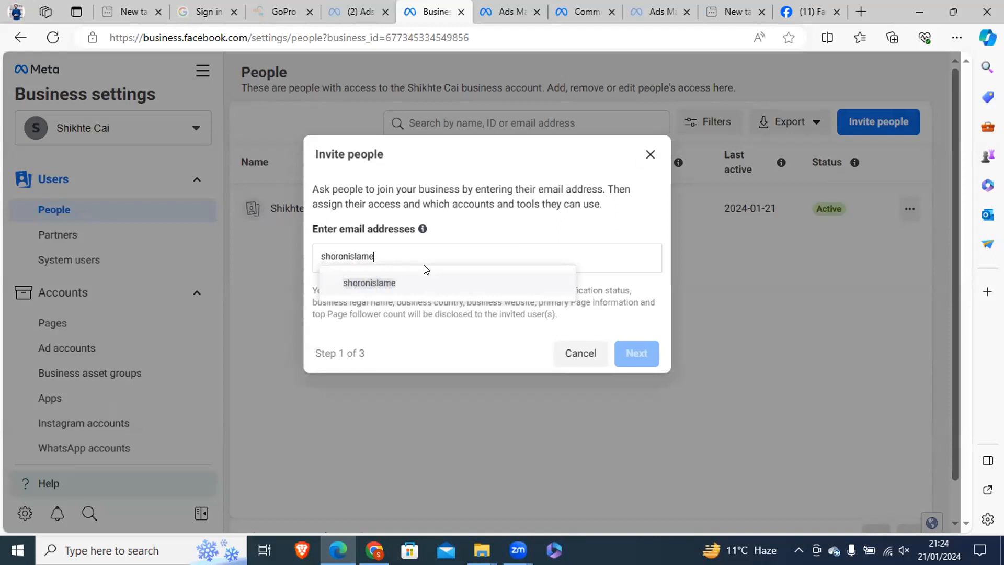
pyautogui.press('Return')
pyautogui.click(636, 353)
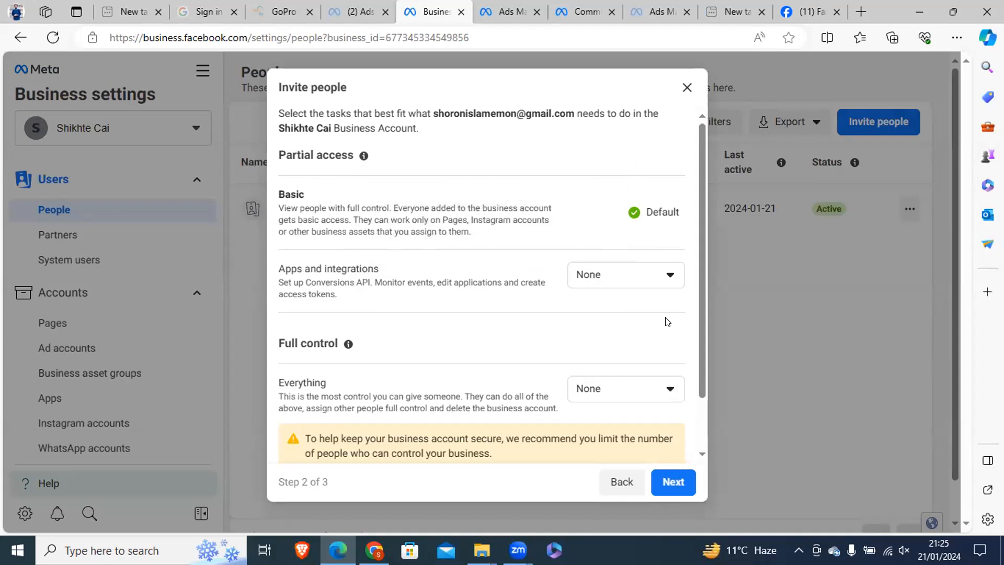
# Examine the partial access and full control settings, reveal the advanced options and view the choices for Everything.
pyautogui.scroll(-2, 690, 375)
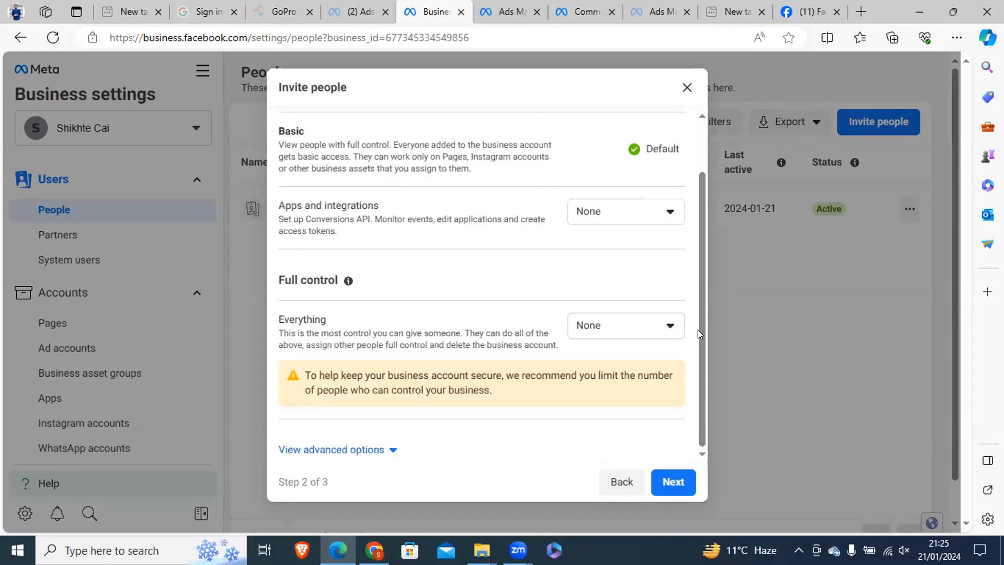
pyautogui.scroll(2, 698, 329)
pyautogui.moveTo(703, 314); pyautogui.dragTo(690, 371)
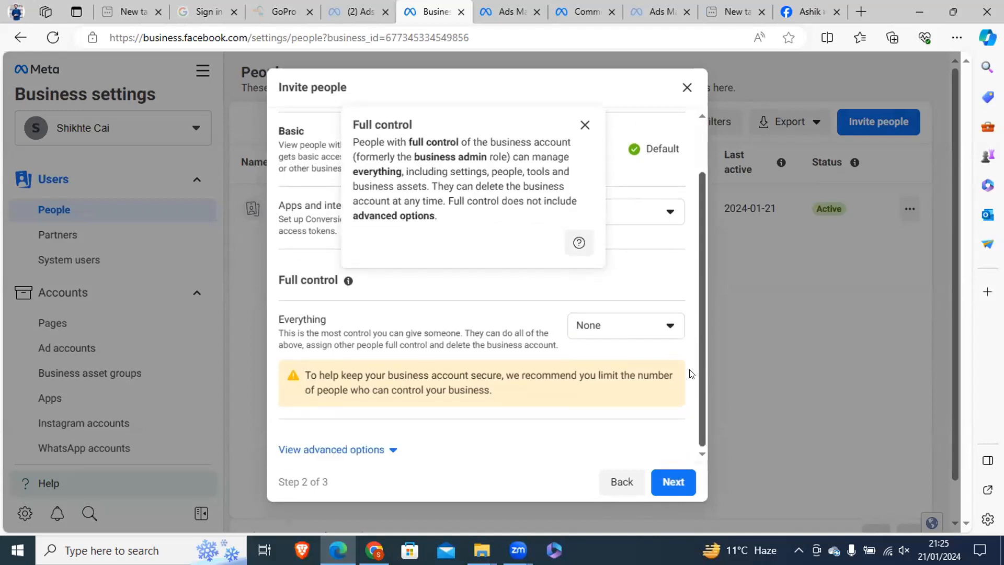
pyautogui.click(370, 449)
pyautogui.scroll(-1, 460, 411)
pyautogui.scroll(2, 616, 320)
pyautogui.scroll(1, 576, 357)
pyautogui.click(577, 387)
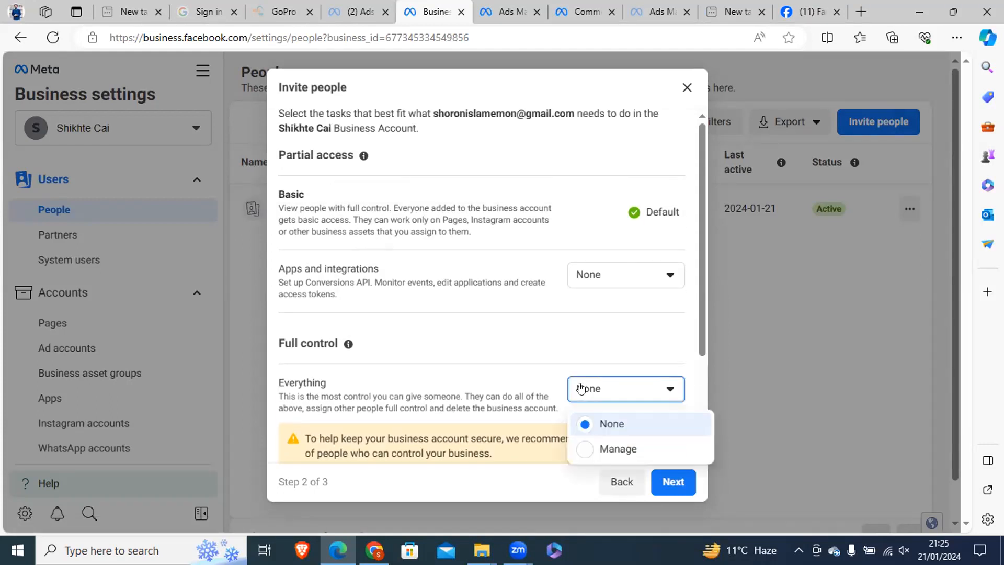
pyautogui.click(474, 312)
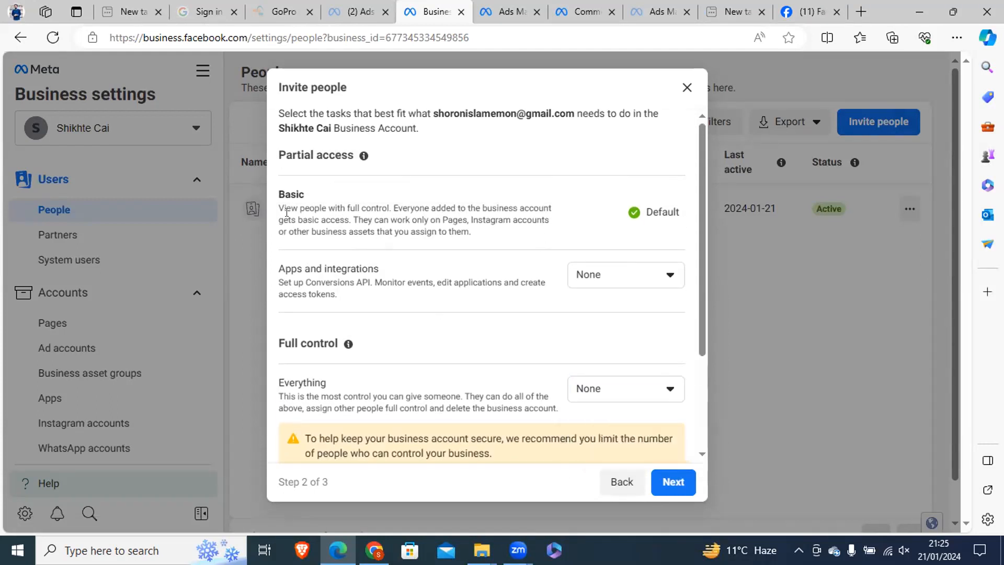
# Read the Basic access description and view the Finance access choices without changing them.
pyautogui.moveTo(284, 207); pyautogui.dragTo(442, 201)
pyautogui.click(442, 200)
pyautogui.moveTo(443, 217); pyautogui.dragTo(302, 231)
pyautogui.click(471, 221)
pyautogui.scroll(-3, 696, 265)
pyautogui.click(595, 421)
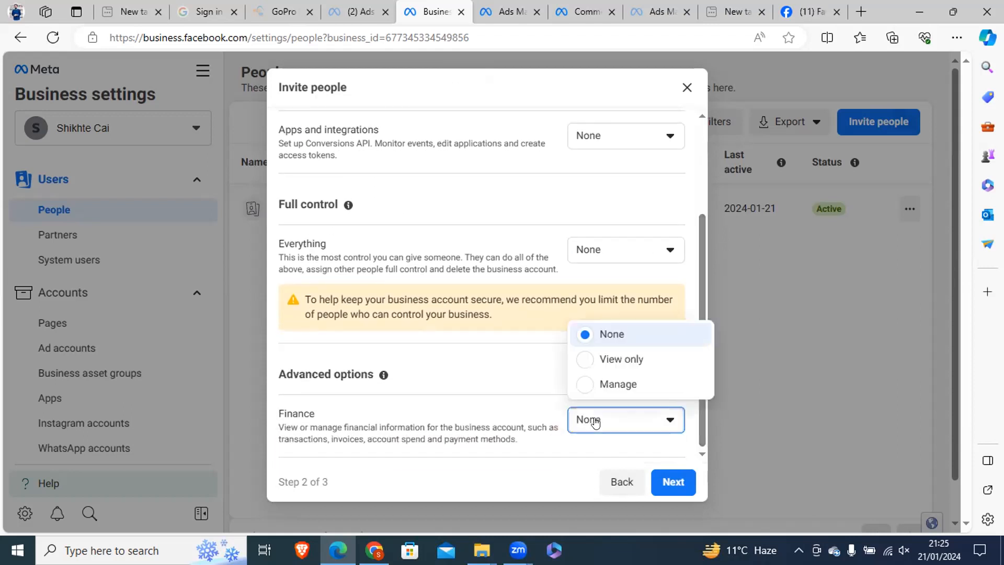
pyautogui.click(525, 362)
# Try granting the invitee Manage access to Everything under Full control and revert it to None.
pyautogui.scroll(1, 600, 282)
pyautogui.click(600, 306)
pyautogui.click(601, 363)
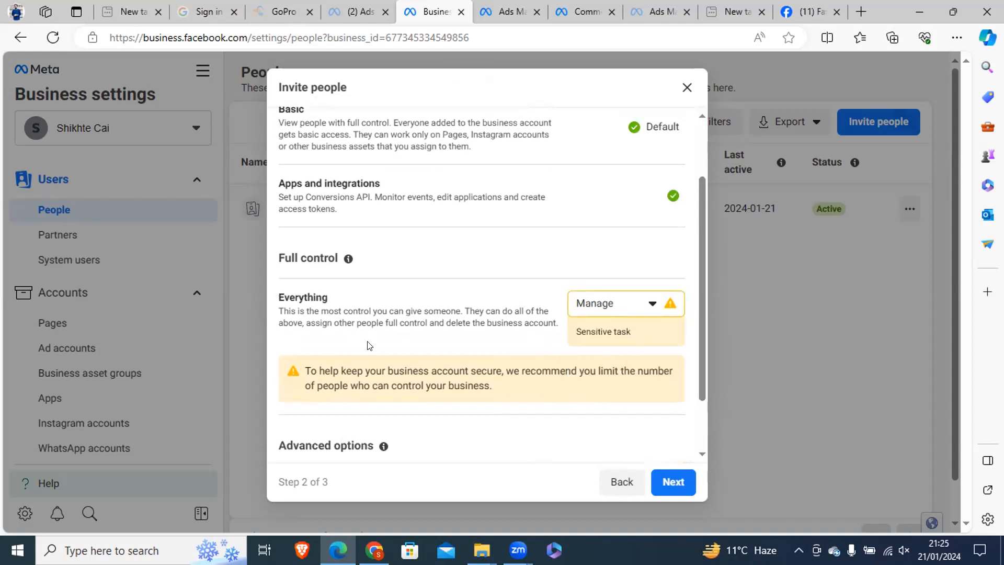
pyautogui.scroll(-1, 628, 315)
pyautogui.click(624, 250)
pyautogui.click(611, 283)
pyautogui.click(673, 480)
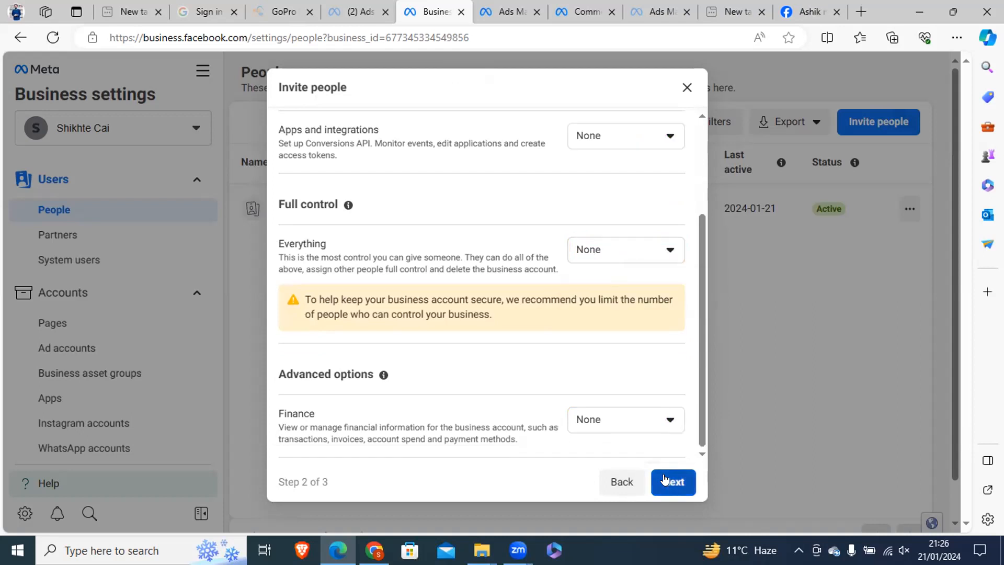
pyautogui.click(724, 458)
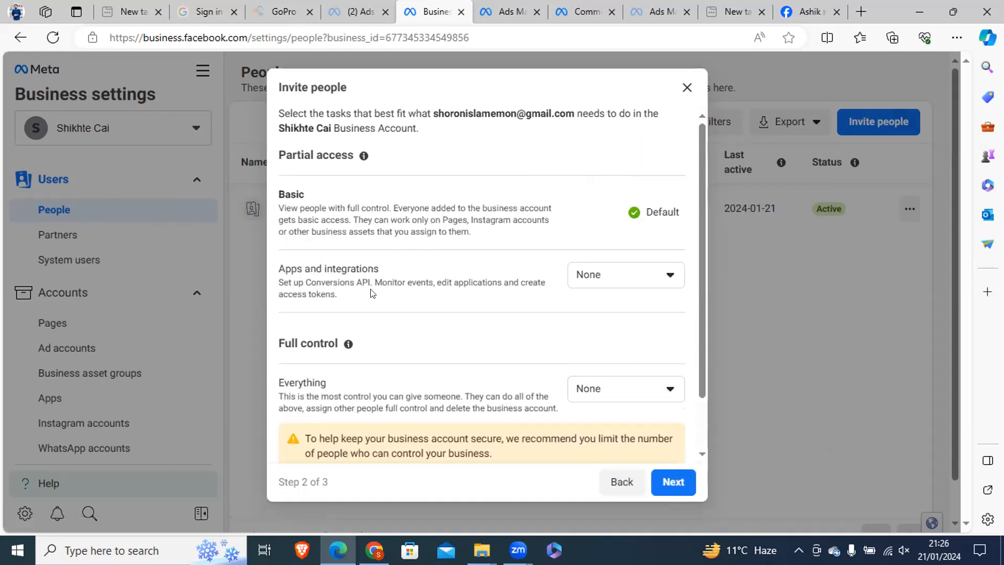
pyautogui.scroll(-1, 651, 395)
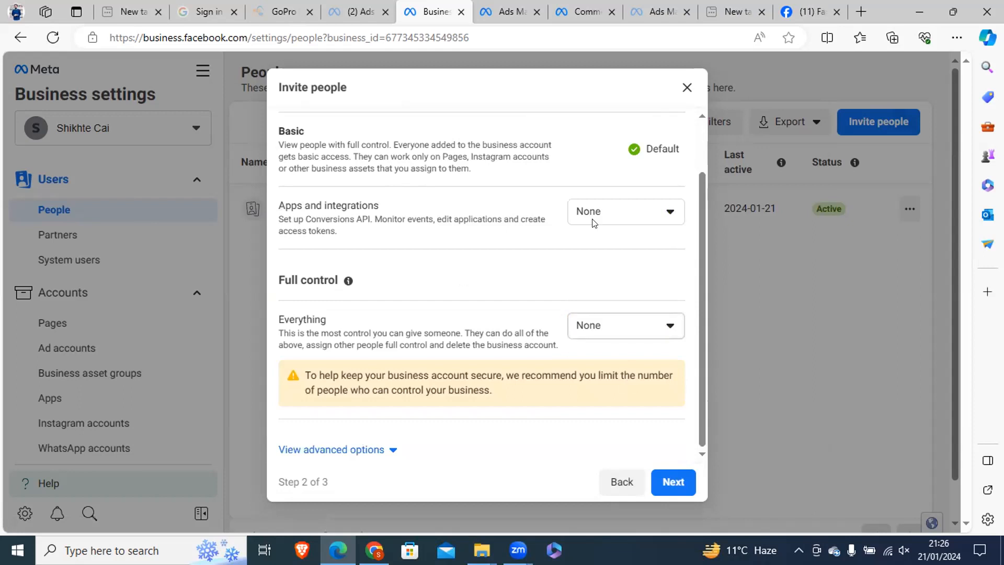
pyautogui.click(669, 481)
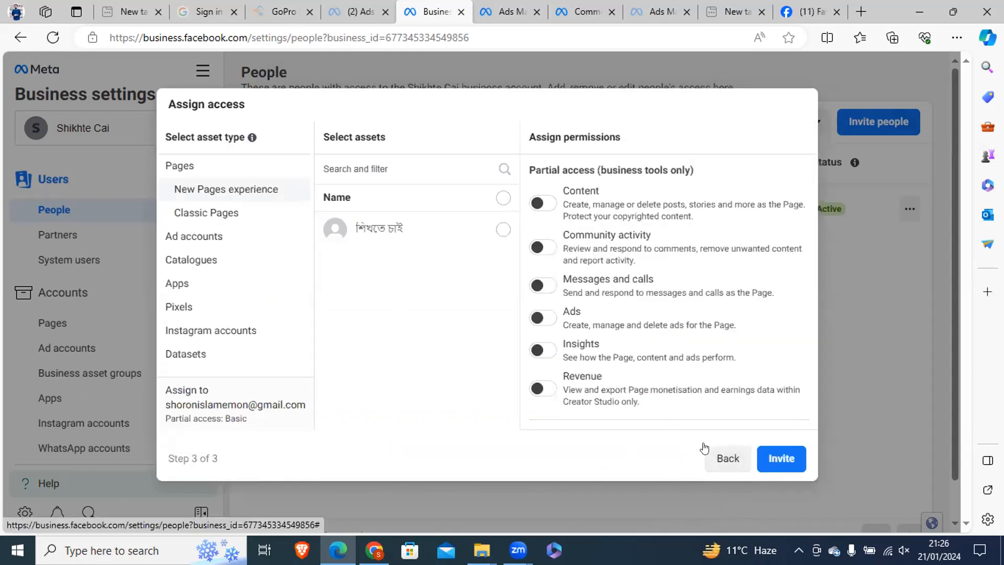
pyautogui.click(710, 464)
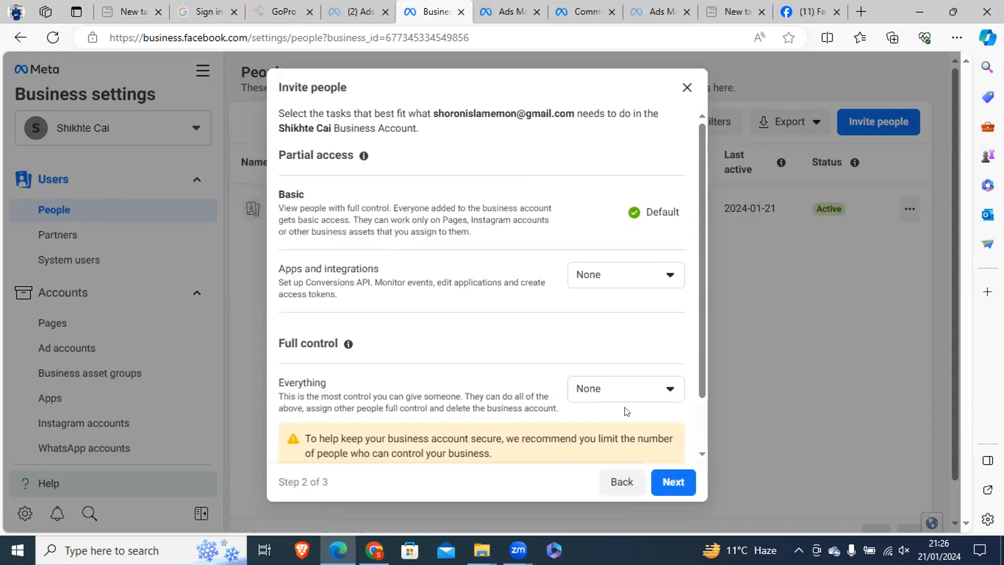
pyautogui.click(666, 478)
pyautogui.click(727, 458)
# Keep the invitee's basic partial access and assign the Shikhte Cai ad account with full control to manage ad accounts.
pyautogui.click(673, 481)
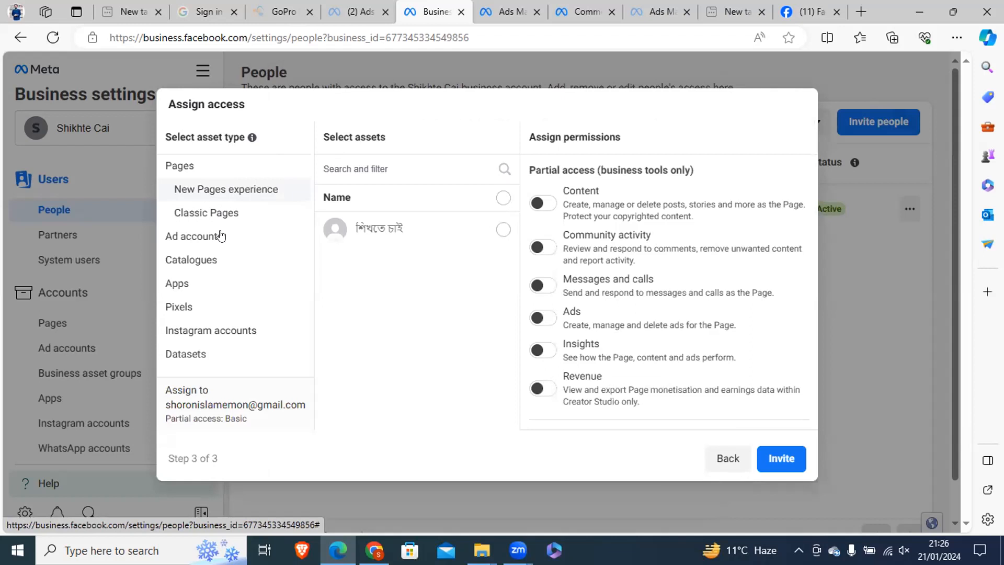
pyautogui.click(197, 237)
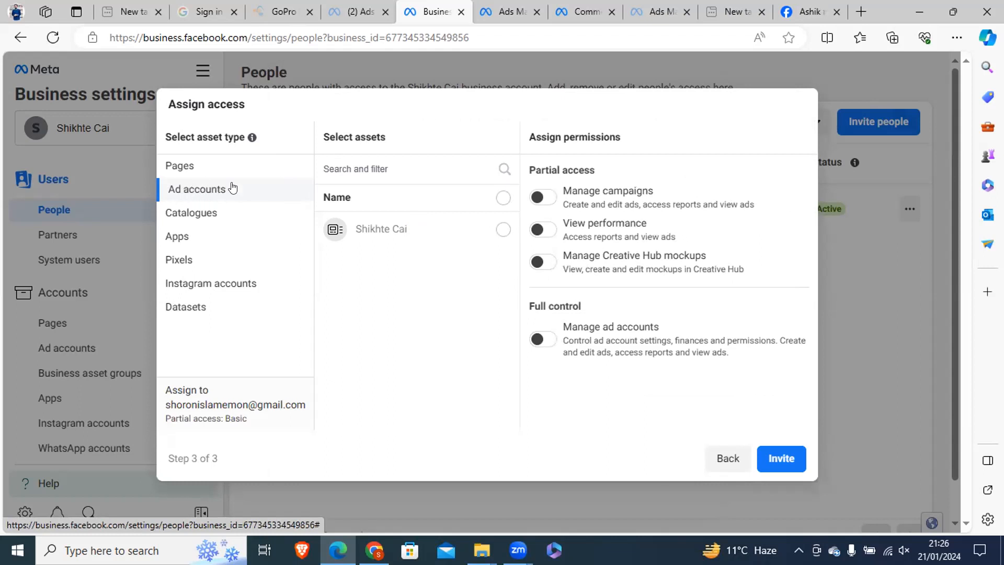
pyautogui.click(503, 229)
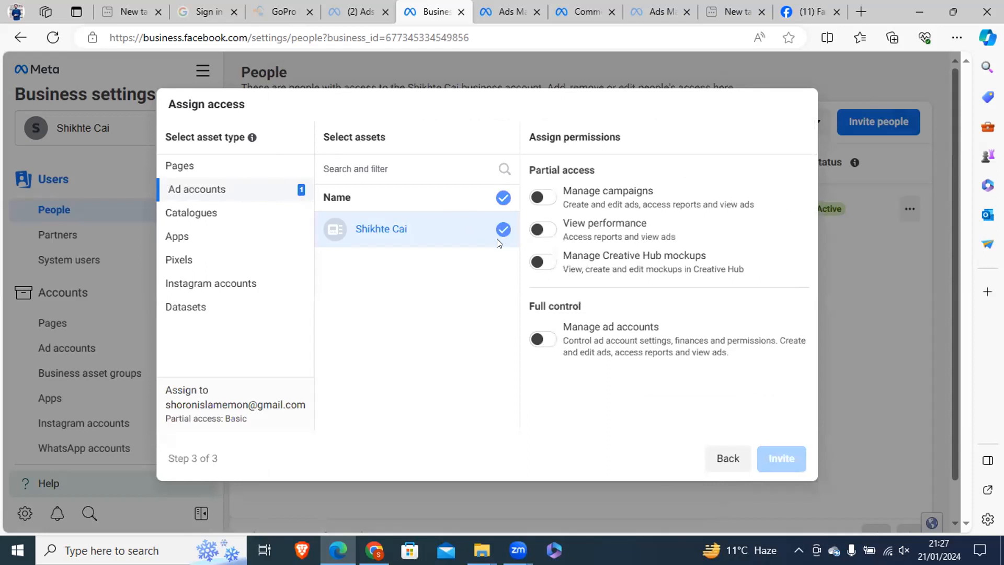
pyautogui.click(542, 338)
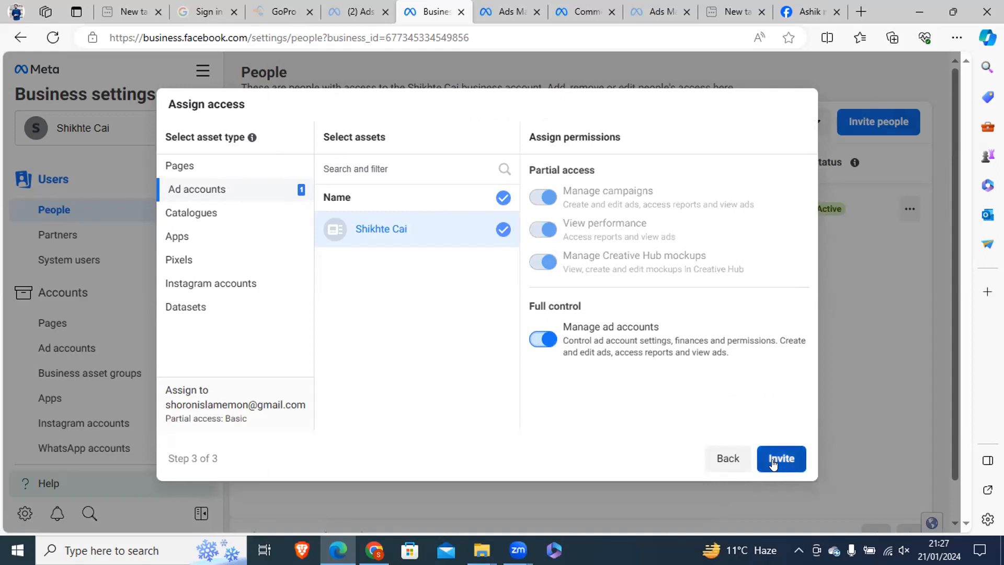
# Send the invitation with the assigned ad account access and close the invitee's details.
pyautogui.click(772, 462)
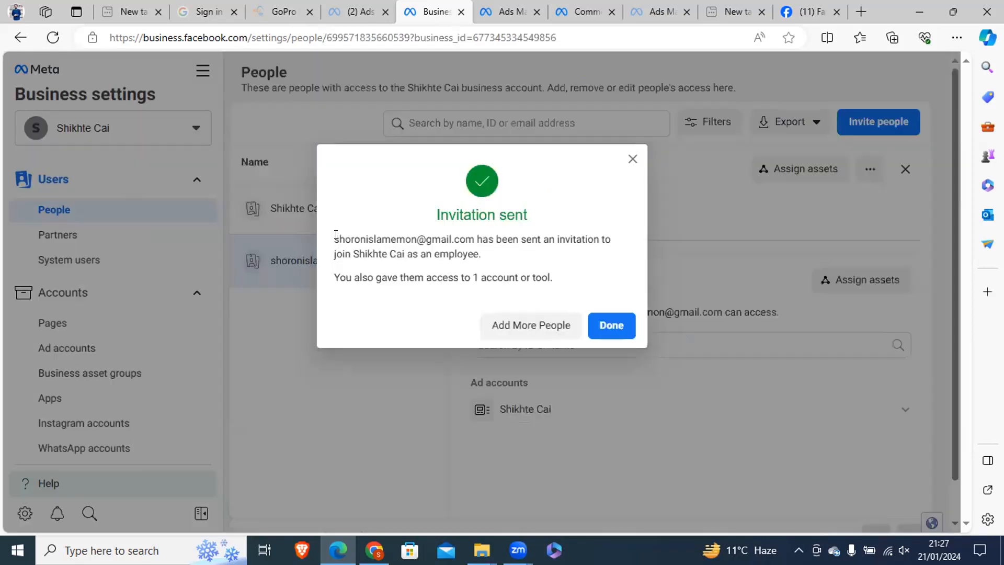
pyautogui.moveTo(338, 239); pyautogui.dragTo(486, 257)
pyautogui.moveTo(426, 277); pyautogui.dragTo(569, 278)
pyautogui.click(602, 323)
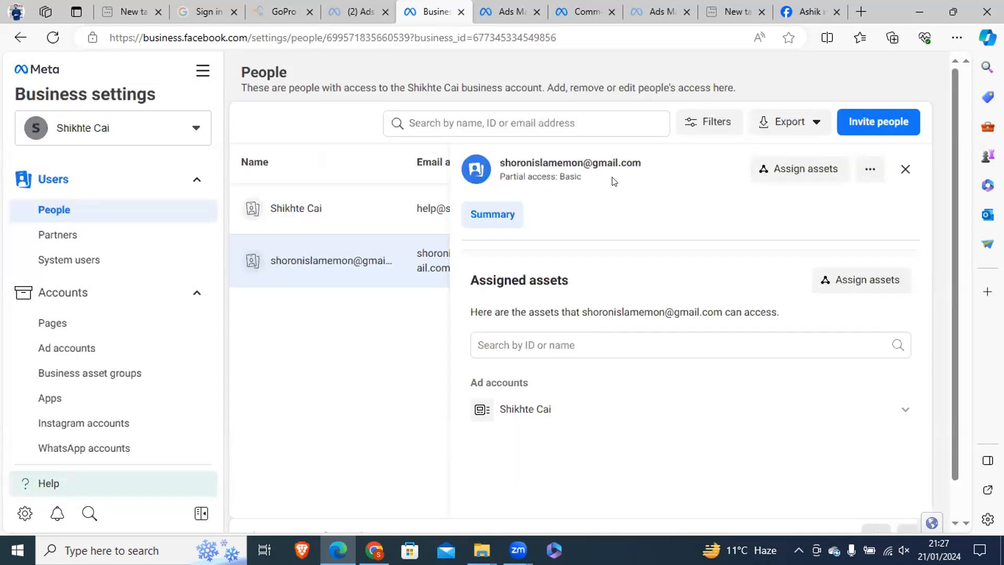
pyautogui.click(903, 170)
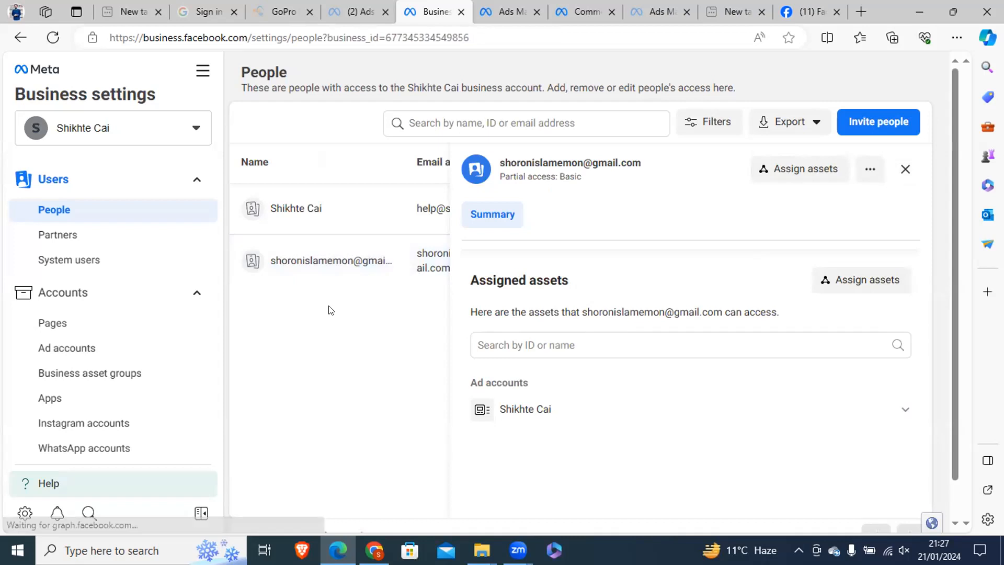
# Check the invitee's invitation status and last activity in the people list.
pyautogui.doubleClick(826, 263)
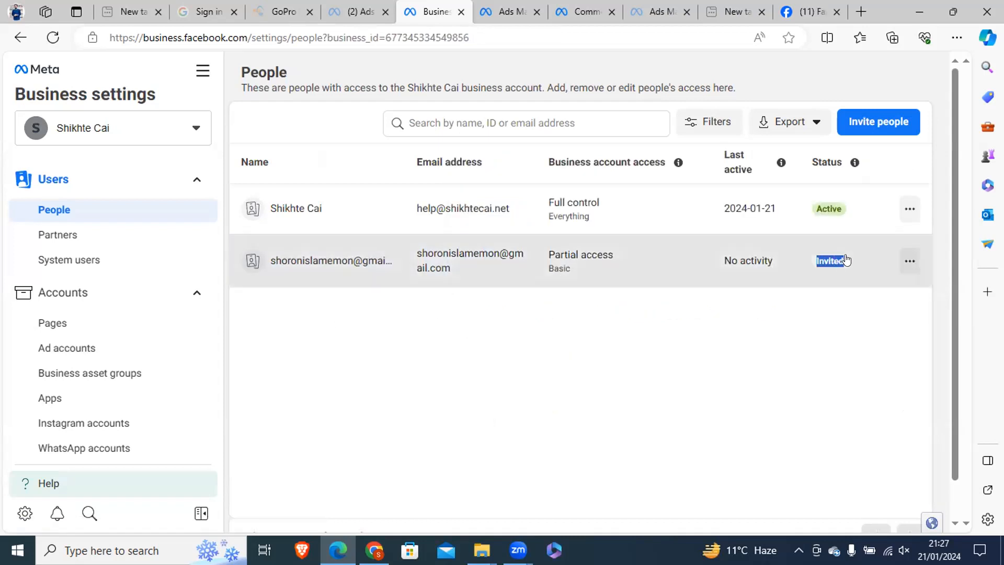
pyautogui.click(570, 293)
pyautogui.moveTo(816, 262); pyautogui.dragTo(839, 261)
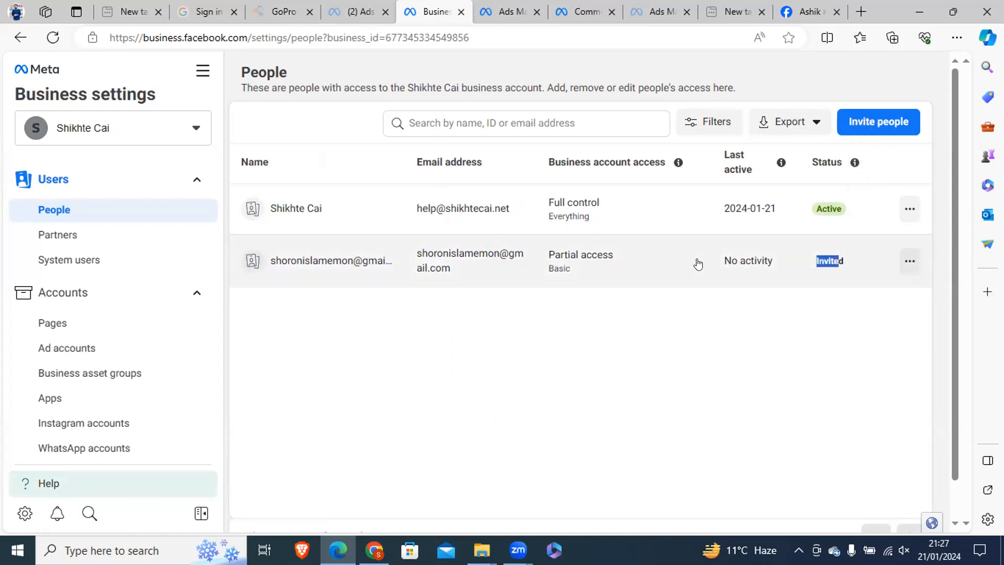
pyautogui.click(749, 264)
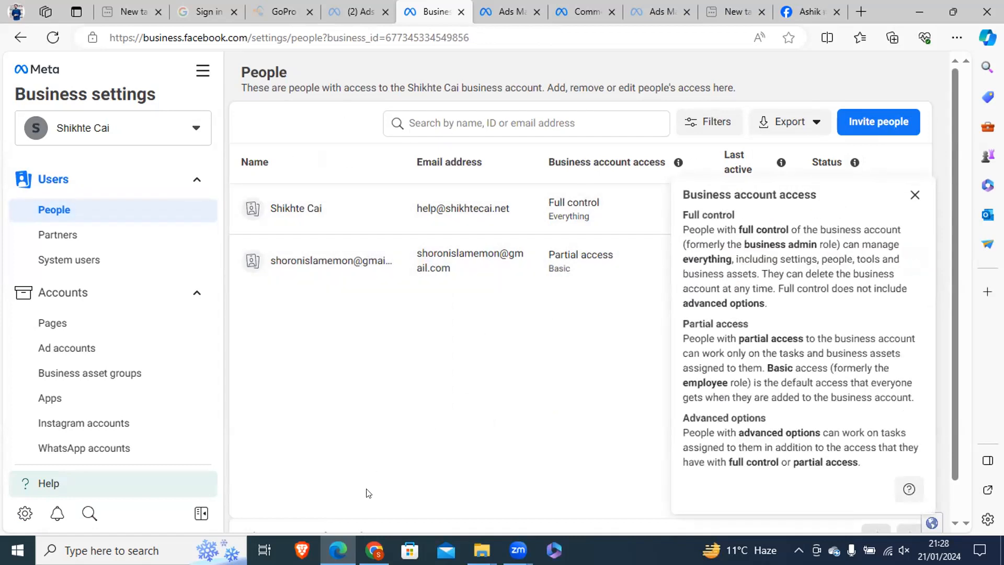
# Switch to Chrome and review the other business account's name and people settings.
pyautogui.click(375, 550)
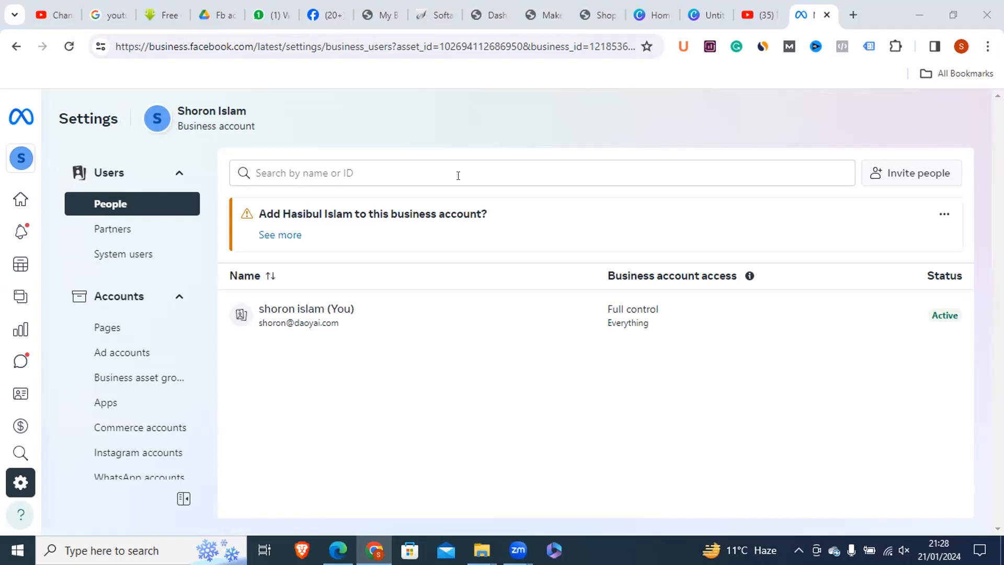
pyautogui.tripleClick(212, 120)
pyautogui.click(198, 114)
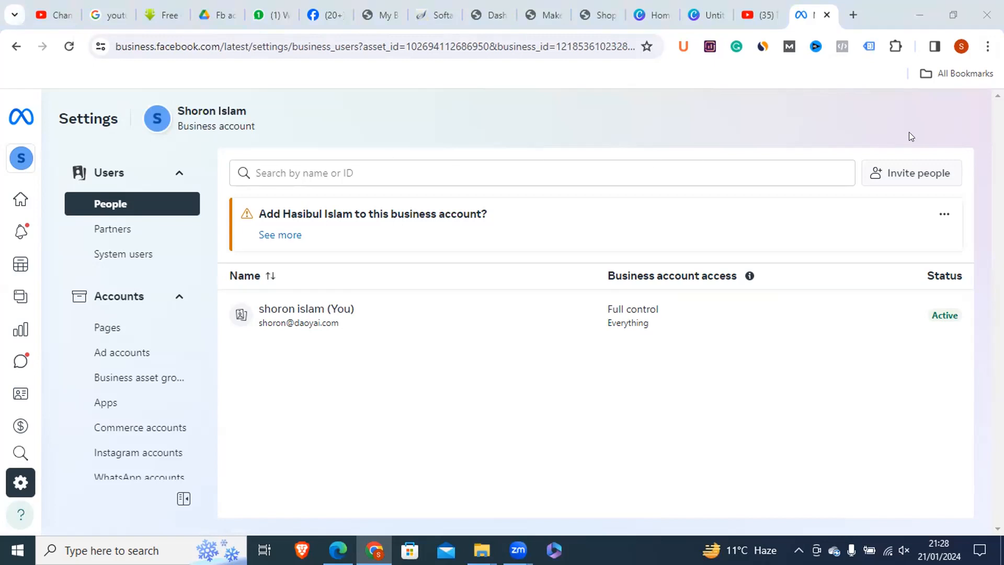
pyautogui.click(767, 101)
# Open Ads Manager from the expanded shortcuts of the Facebook home page in Chrome.
pyautogui.click(319, 4)
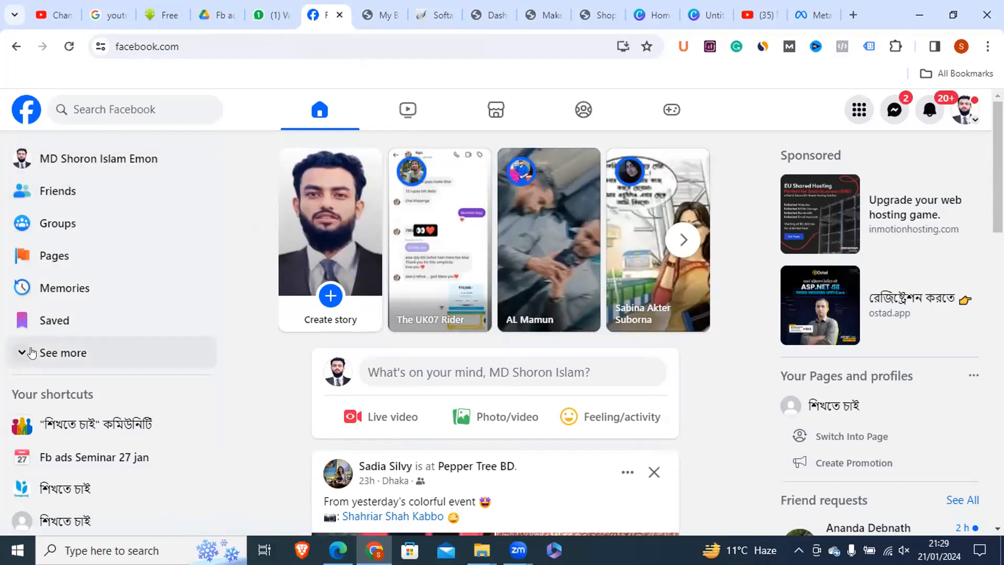
pyautogui.click(109, 353)
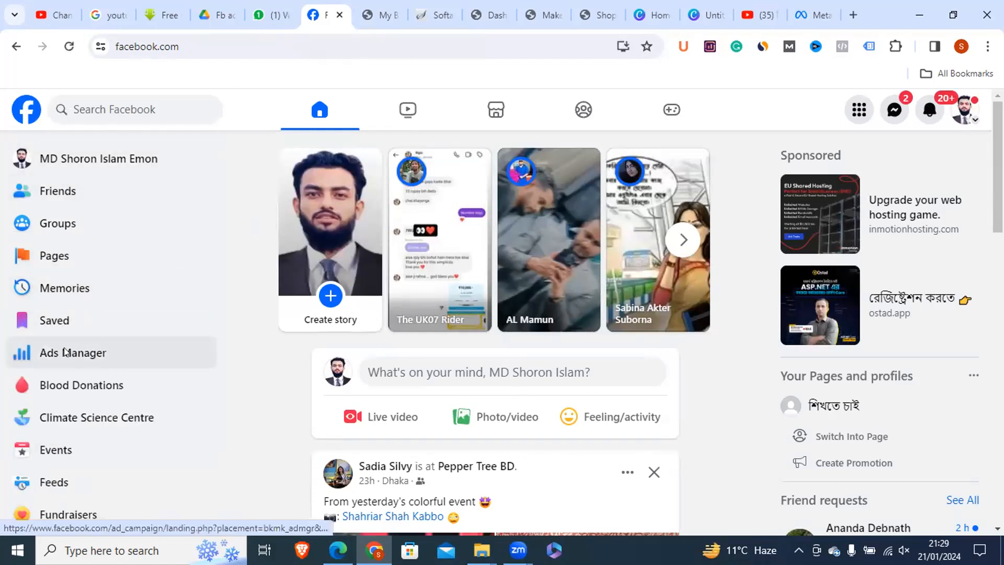
pyautogui.click(112, 344)
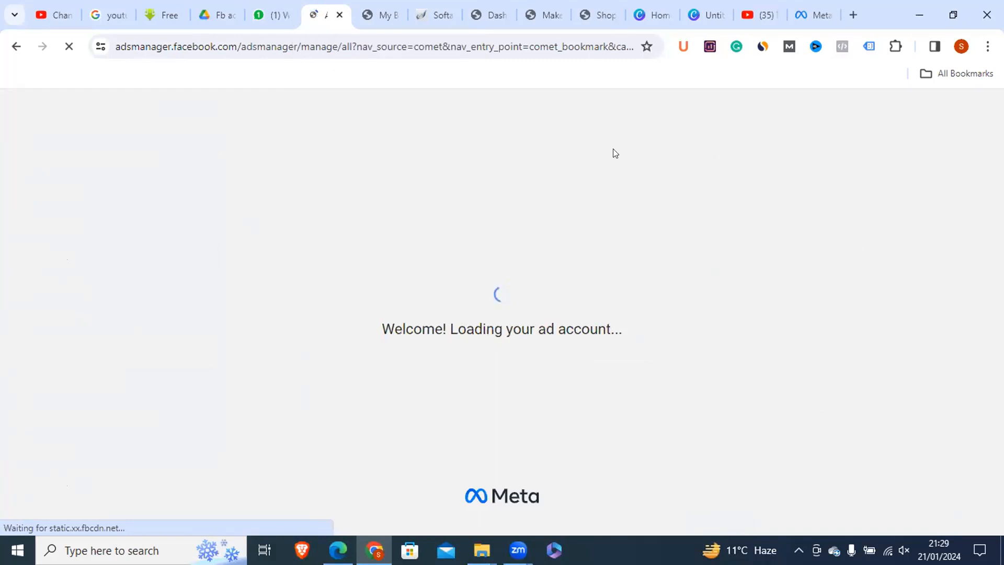
# Switch to Edge and view the options for adding ad accounts to the Shikhte Cai business.
pyautogui.click(337, 549)
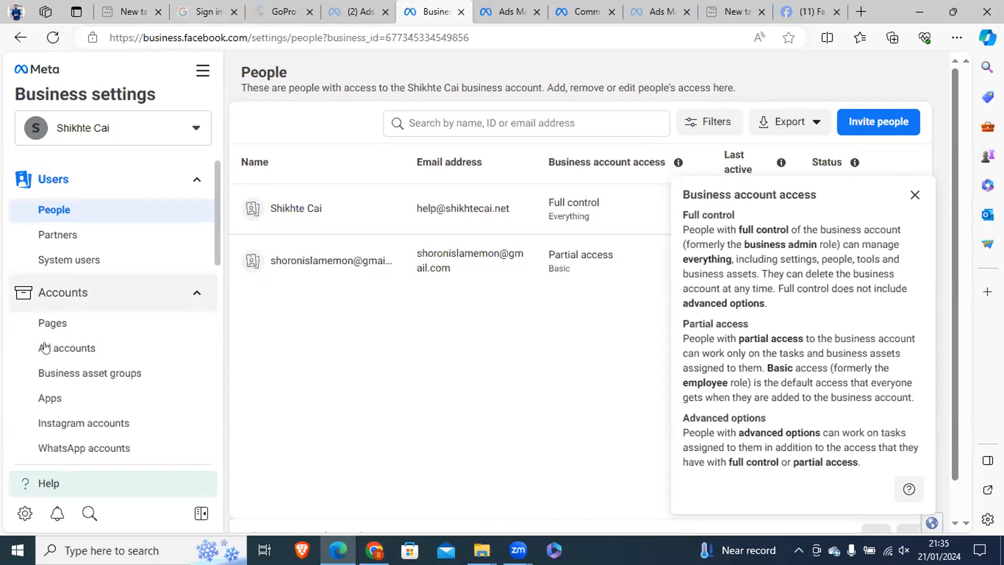
pyautogui.click(63, 351)
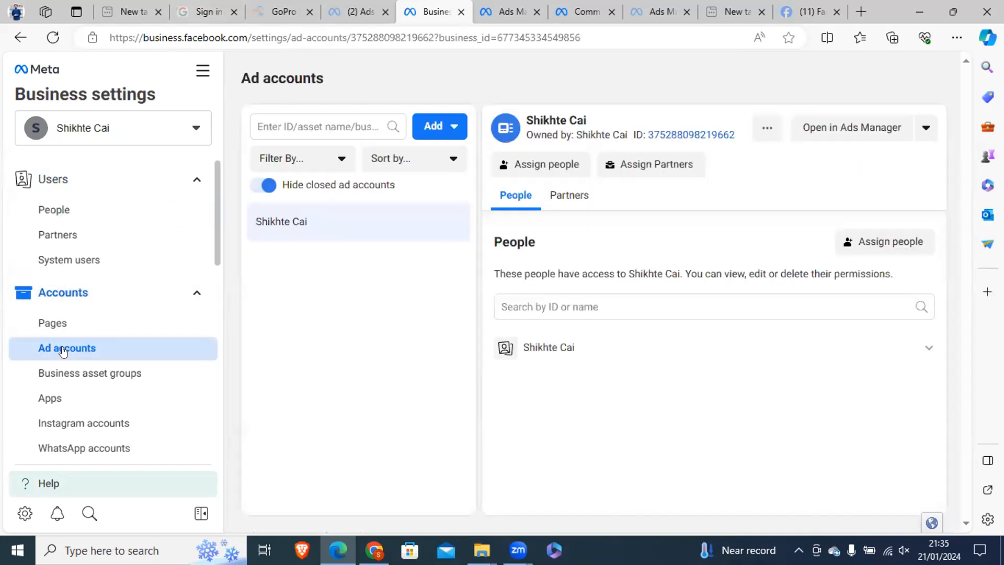
pyautogui.click(441, 127)
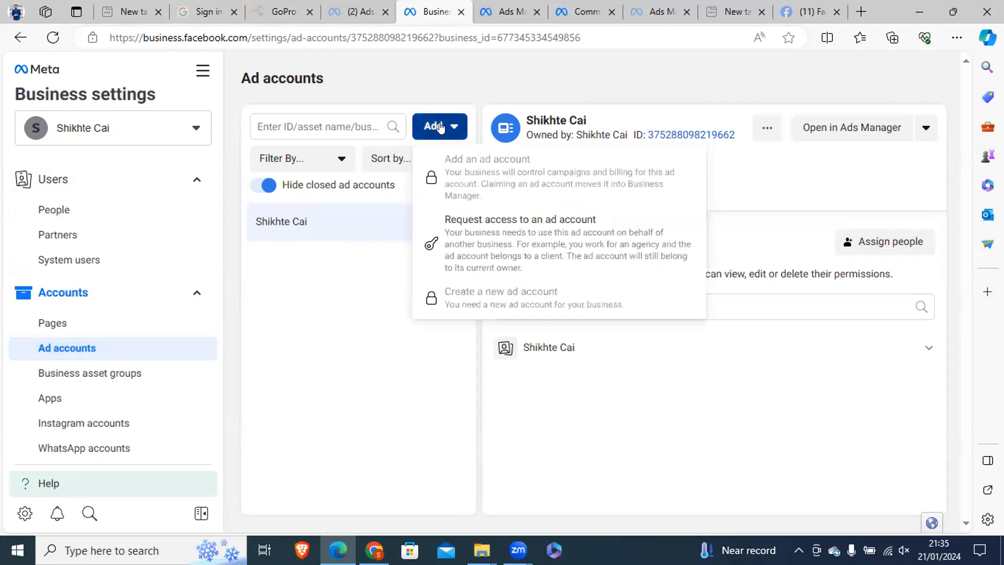
pyautogui.click(304, 222)
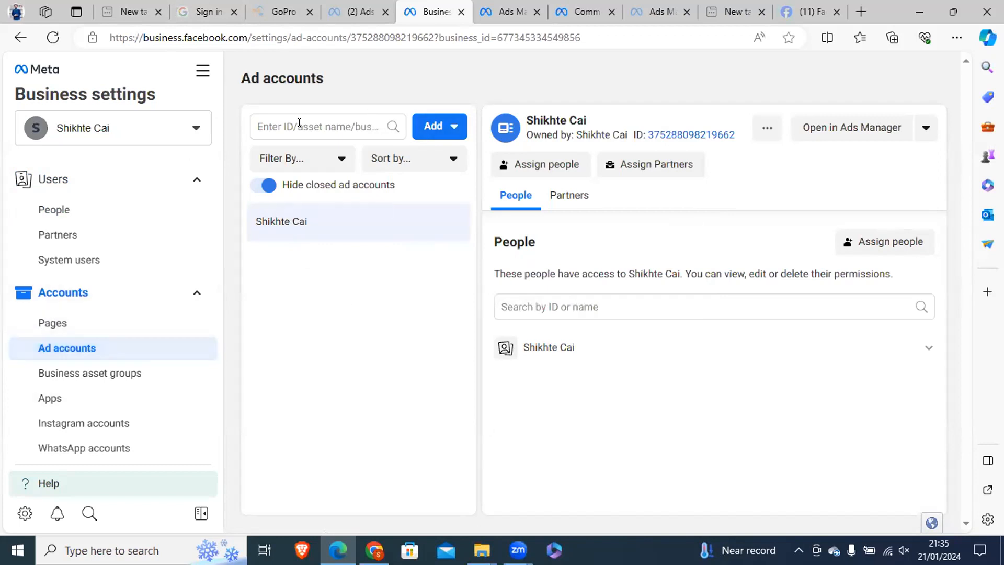
# Open Ads Manager from the Facebook home page in Edge.
pyautogui.click(774, 8)
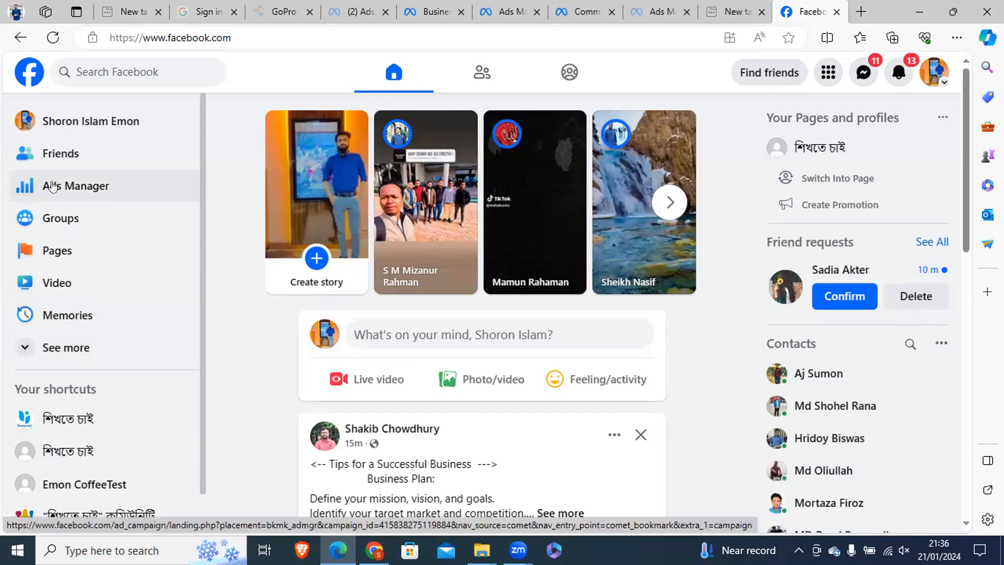
pyautogui.click(52, 186)
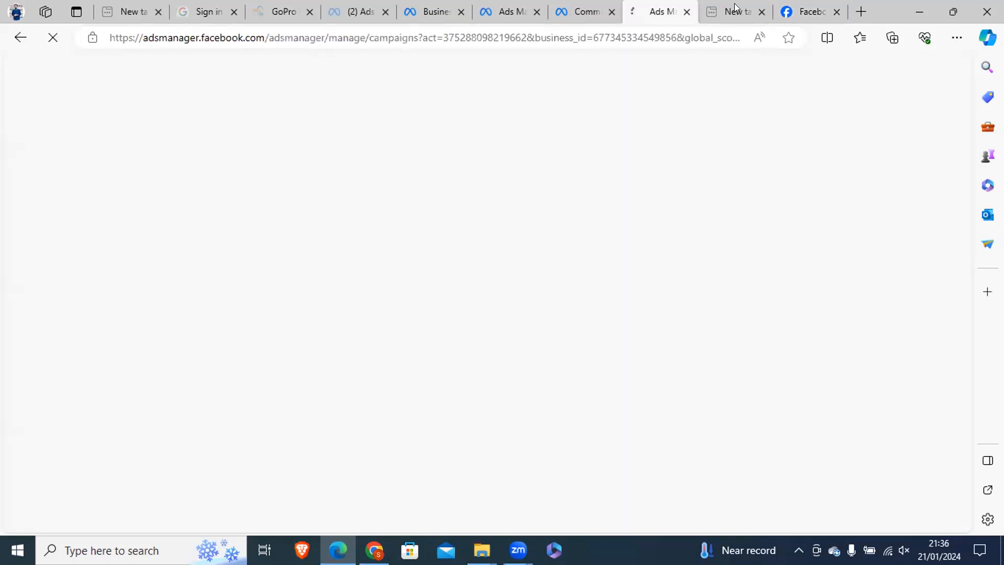
pyautogui.click(567, 5)
pyautogui.click(531, 8)
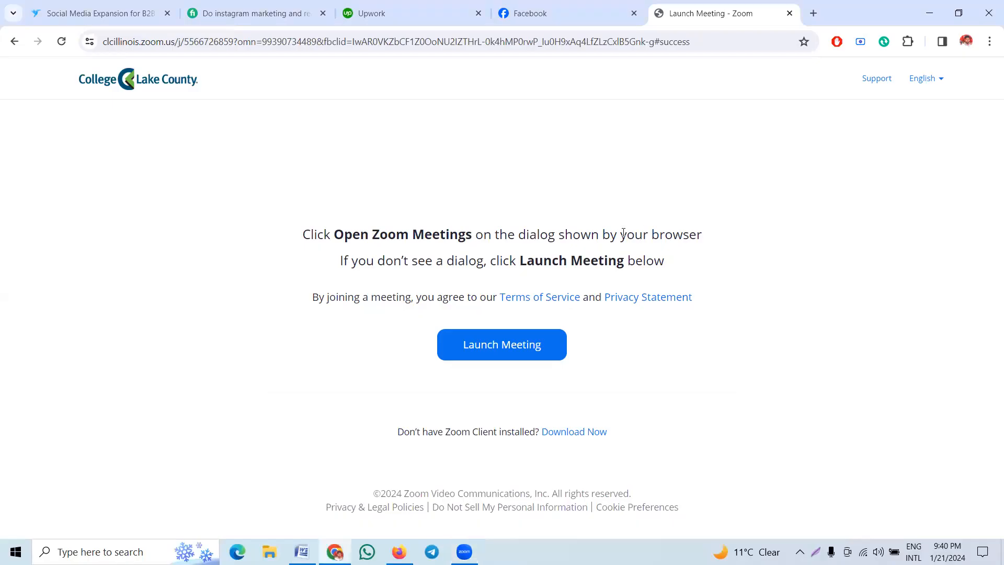
pyautogui.doubleClick(650, 233)
pyautogui.click(428, 496)
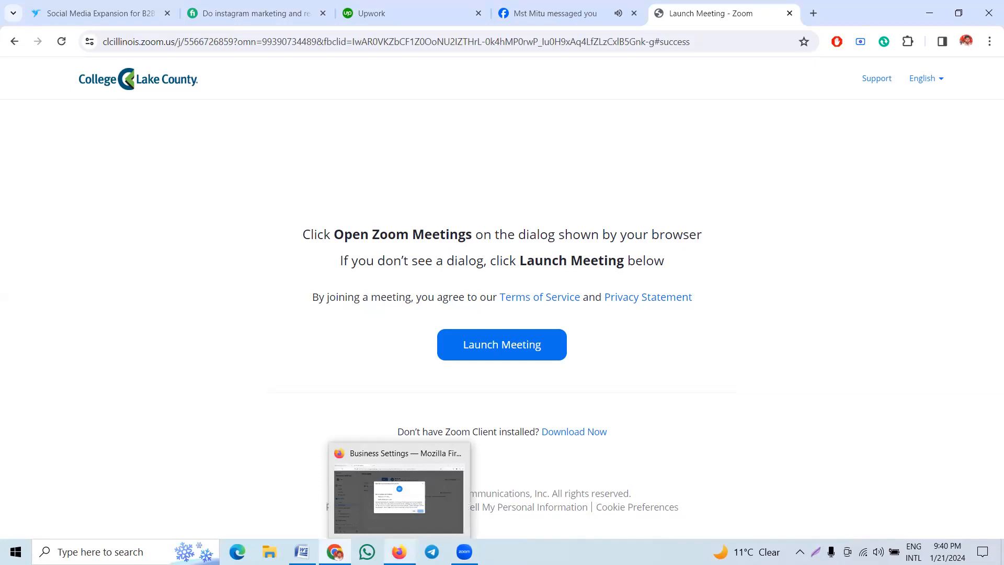
# Switch to Firefox and close the unfinished ad account creation dialog for the Tasfi it business.
pyautogui.click(399, 551)
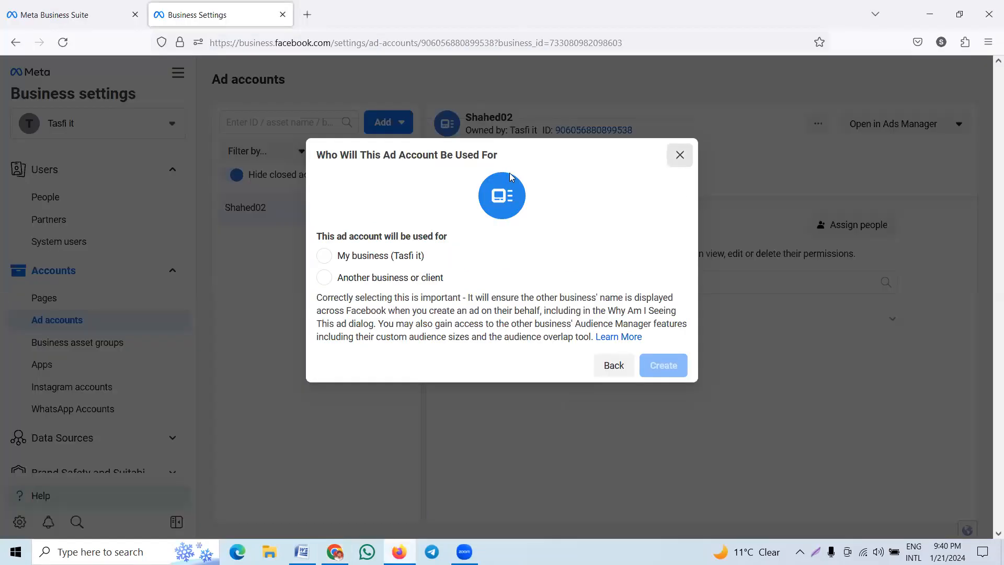
pyautogui.click(679, 155)
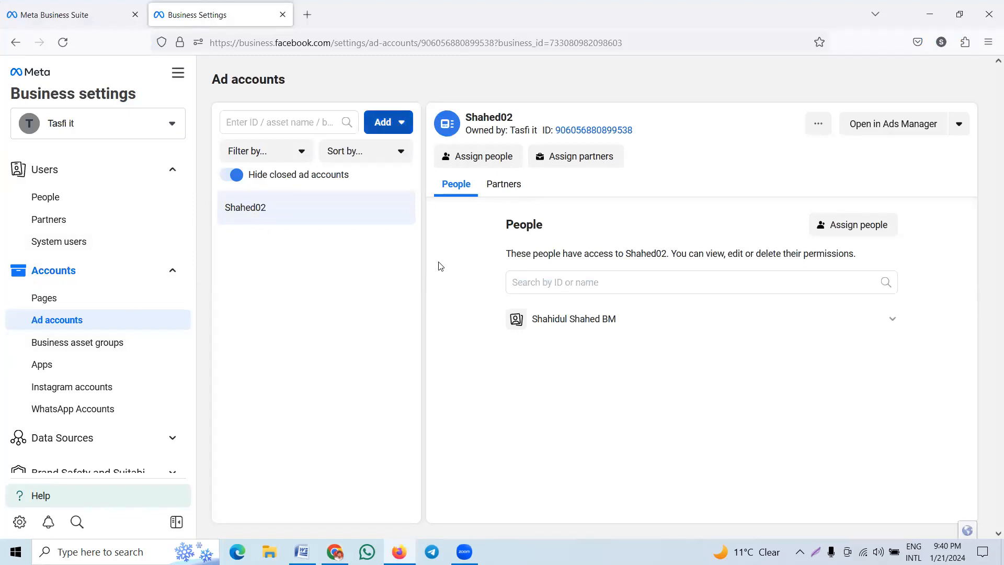
# Try to create a new ad account named Shahed04, read the error message and cancel the creation.
pyautogui.write('Shahed04')
pyautogui.press('Return')
pyautogui.press('Return')
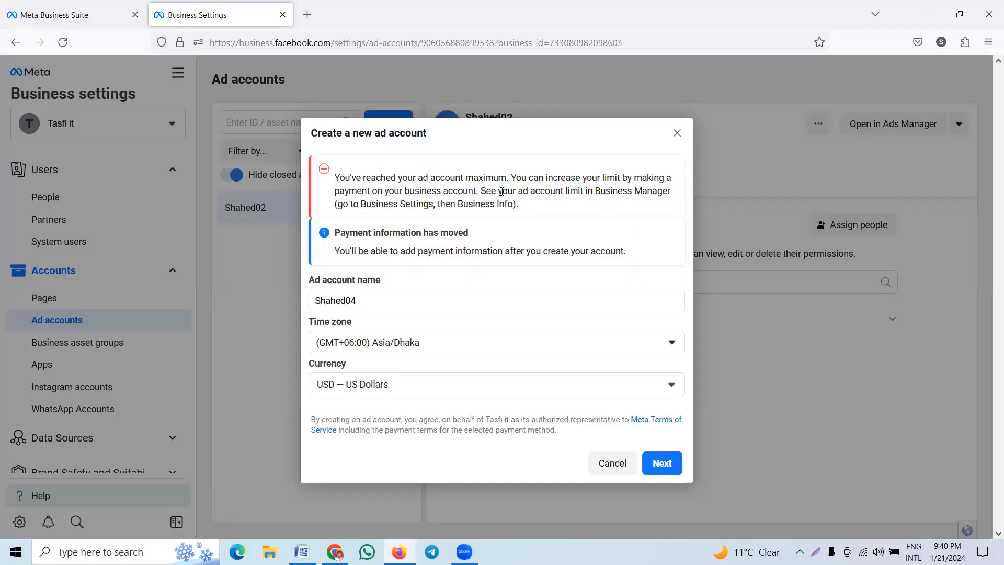
pyautogui.moveTo(663, 147); pyautogui.dragTo(519, 207)
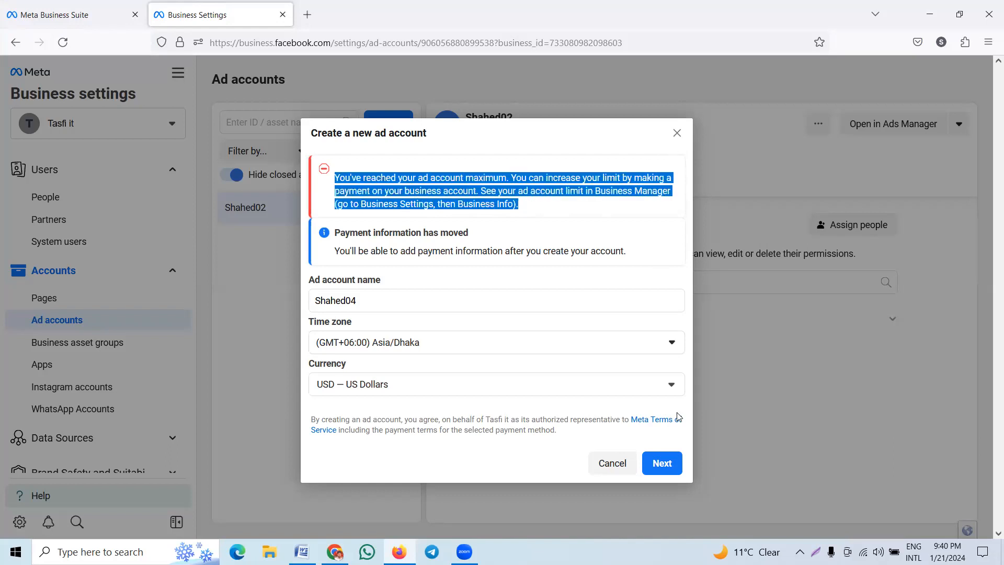
pyautogui.click(610, 466)
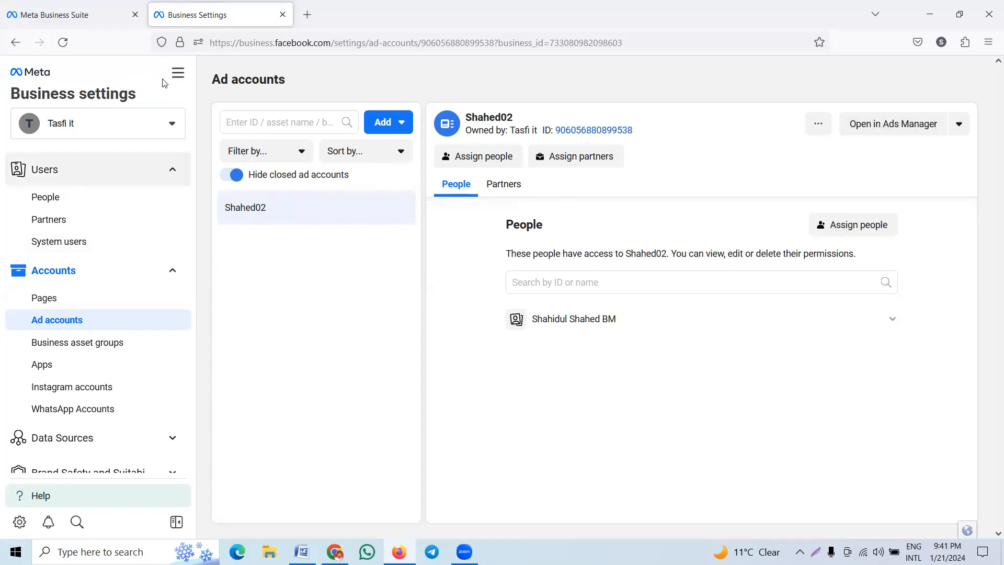
# Open Ads Manager for the Tasfi it business from its Business settings.
pyautogui.click(177, 72)
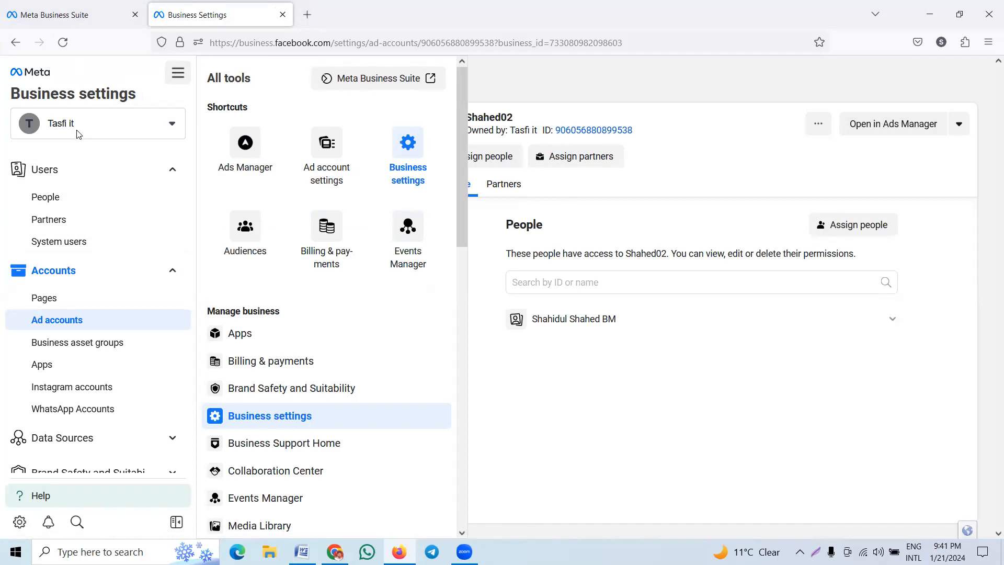
pyautogui.click(367, 207)
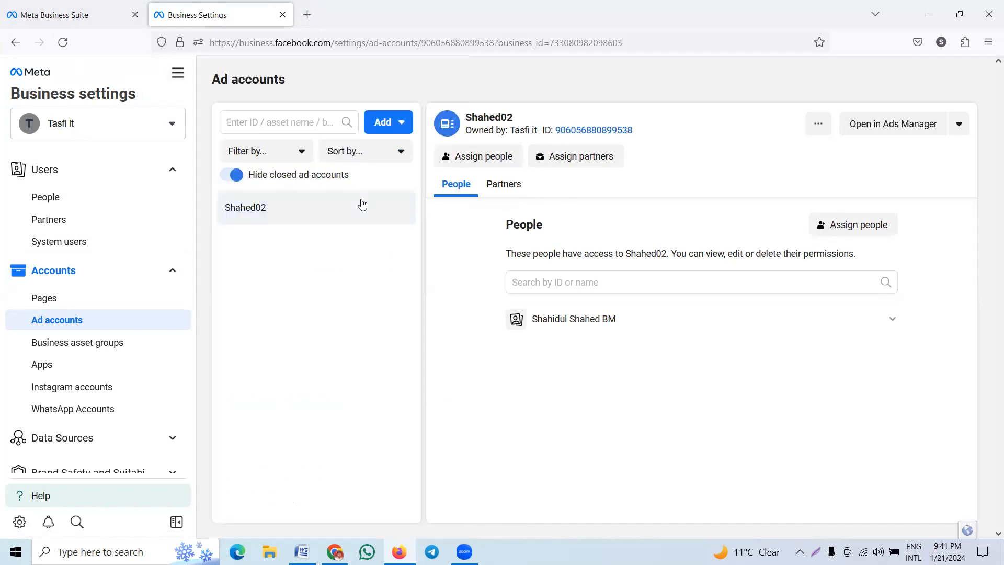
pyautogui.click(177, 73)
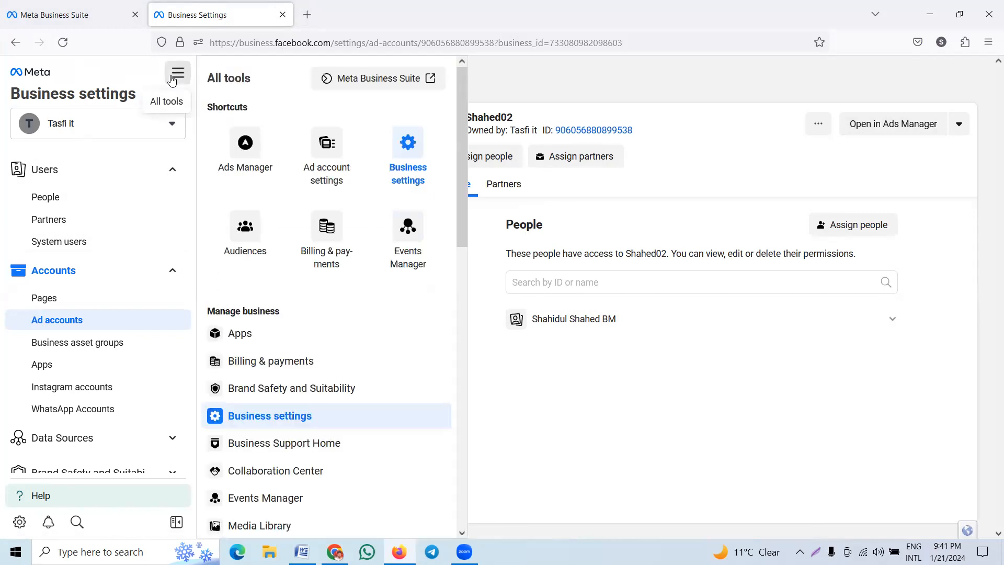
pyautogui.click(233, 147)
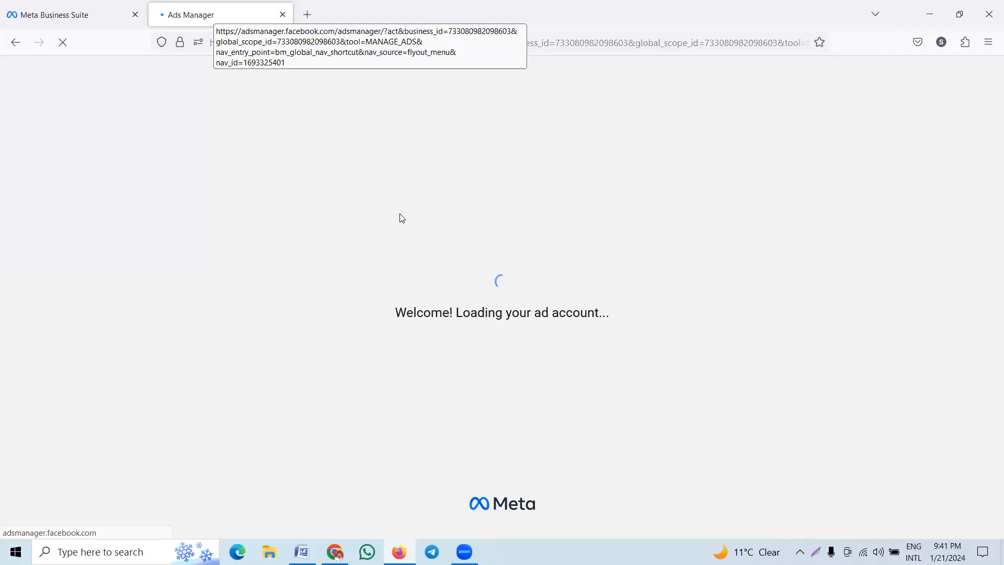
pyautogui.click(74, 18)
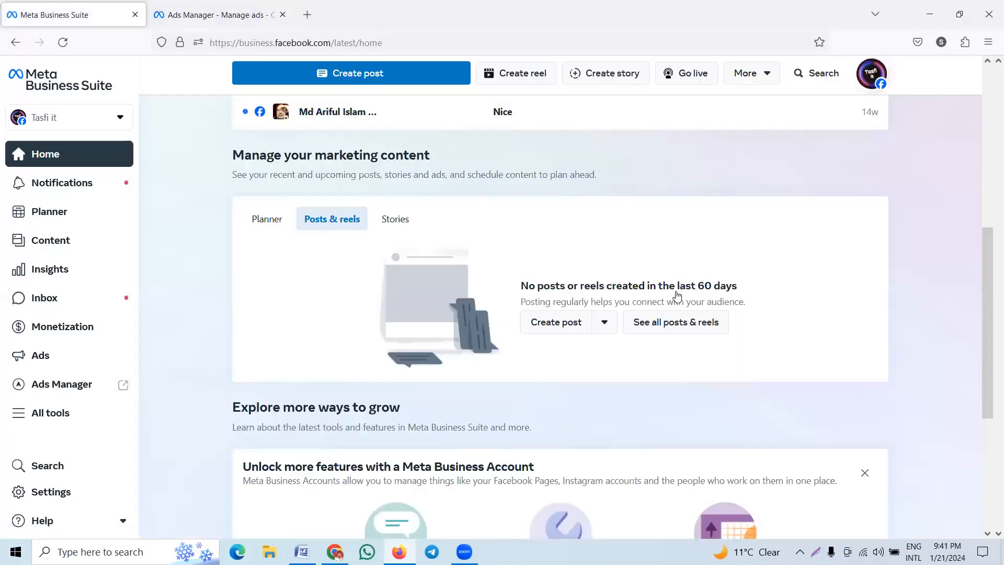
pyautogui.click(220, 14)
pyautogui.click(667, 286)
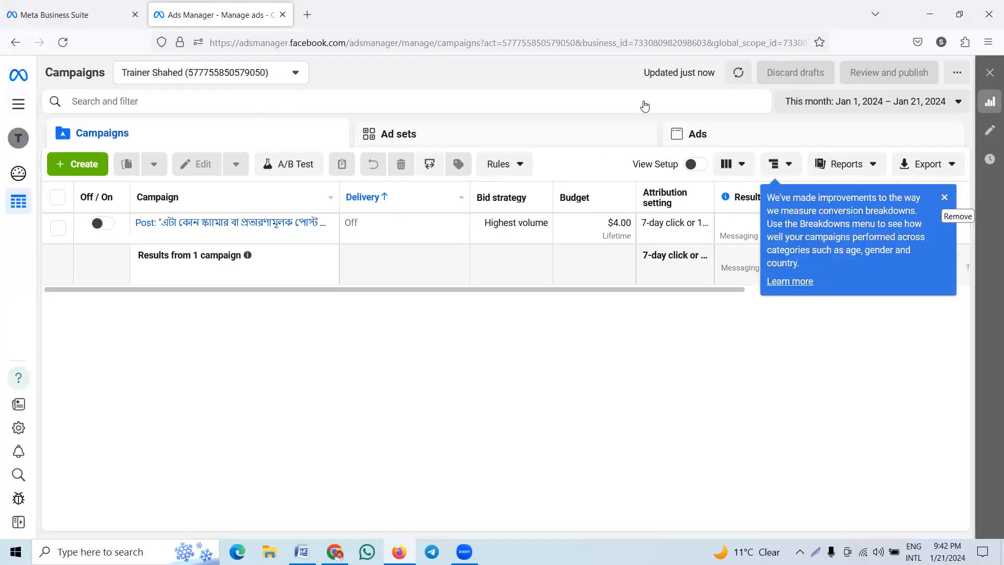
# Switch Ads Manager to the Shahed02 ad account and dismiss the ad blocker notice.
pyautogui.click(292, 73)
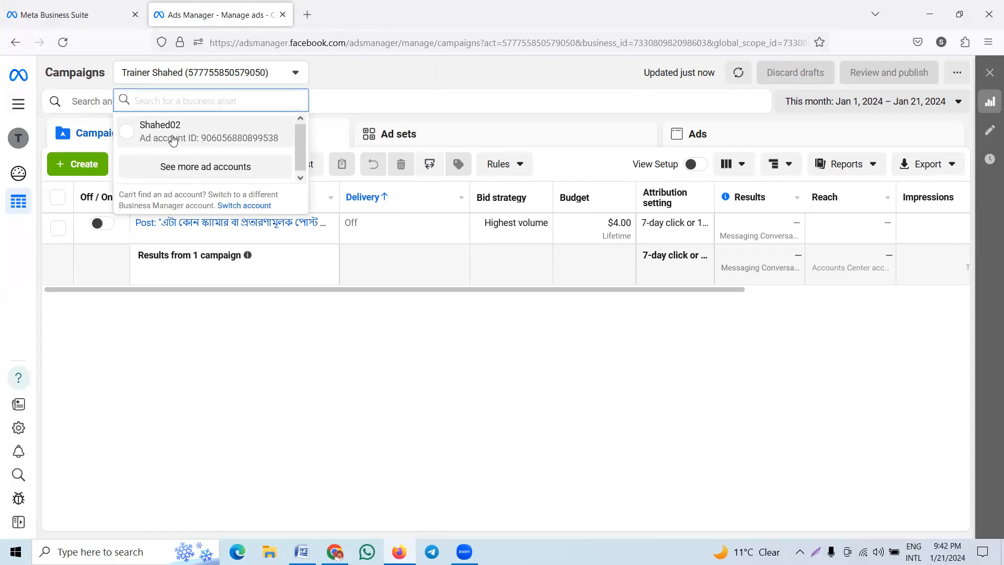
pyautogui.click(190, 170)
pyautogui.scroll(-1, 209, 185)
pyautogui.scroll(1, 206, 187)
pyautogui.scroll(-1, 192, 168)
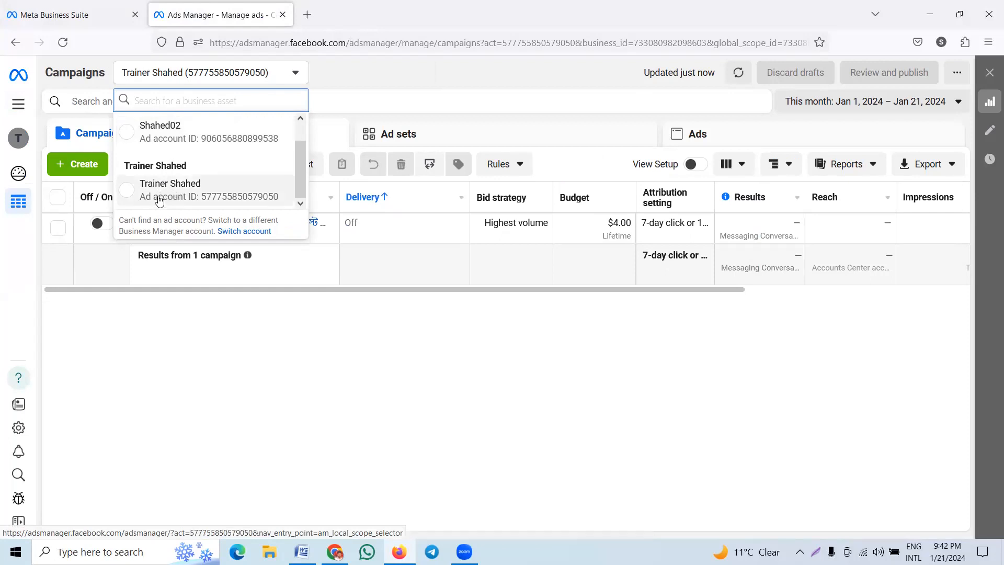
pyautogui.scroll(1, 183, 144)
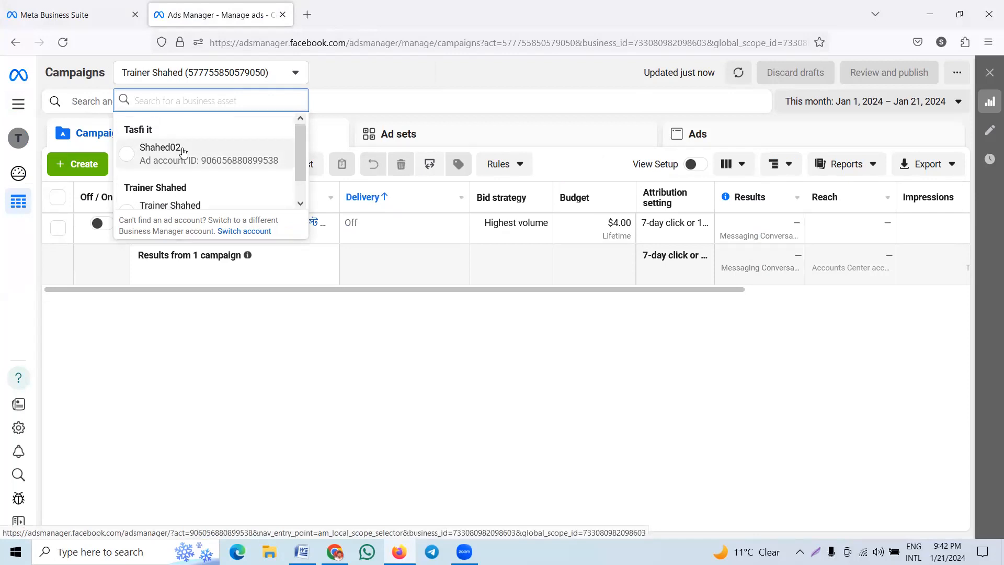
pyautogui.click(128, 156)
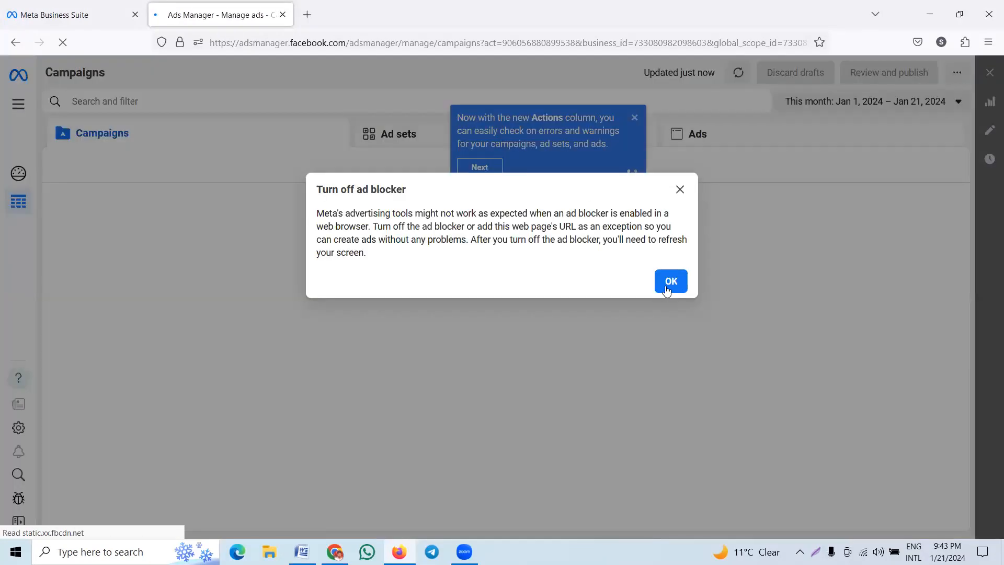
pyautogui.click(667, 282)
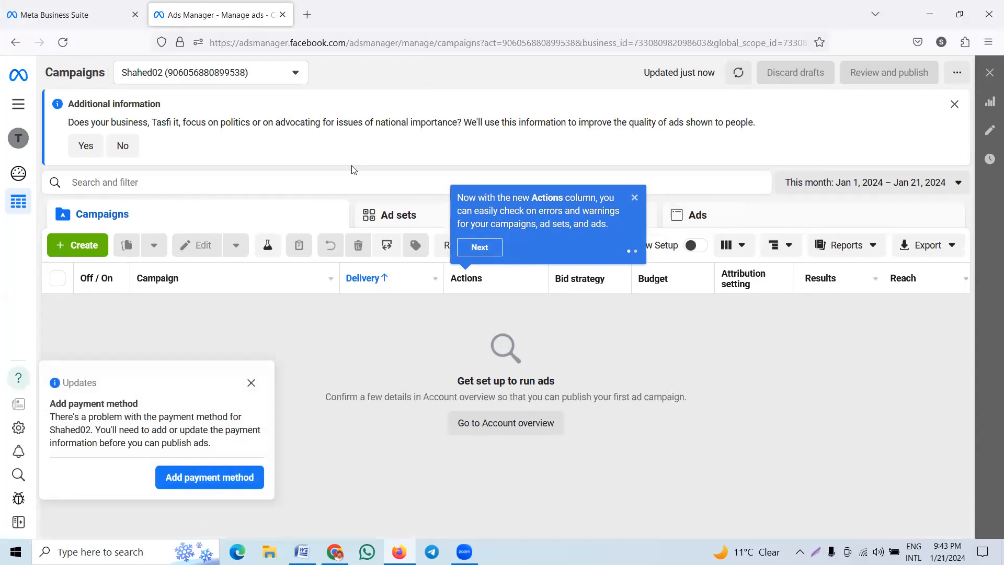
# Dismiss the notice about adding a payment method for the Shahed02 ad account.
pyautogui.click(251, 383)
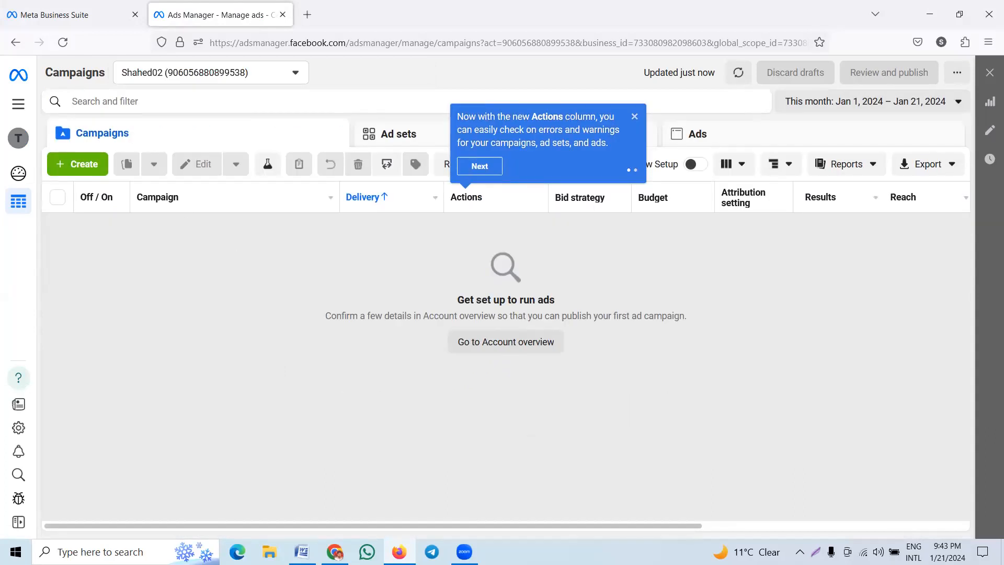
# Switch to Chrome, bring up the Facebook home page and close the group chat window open on it.
pyautogui.moveTo(322, 531)
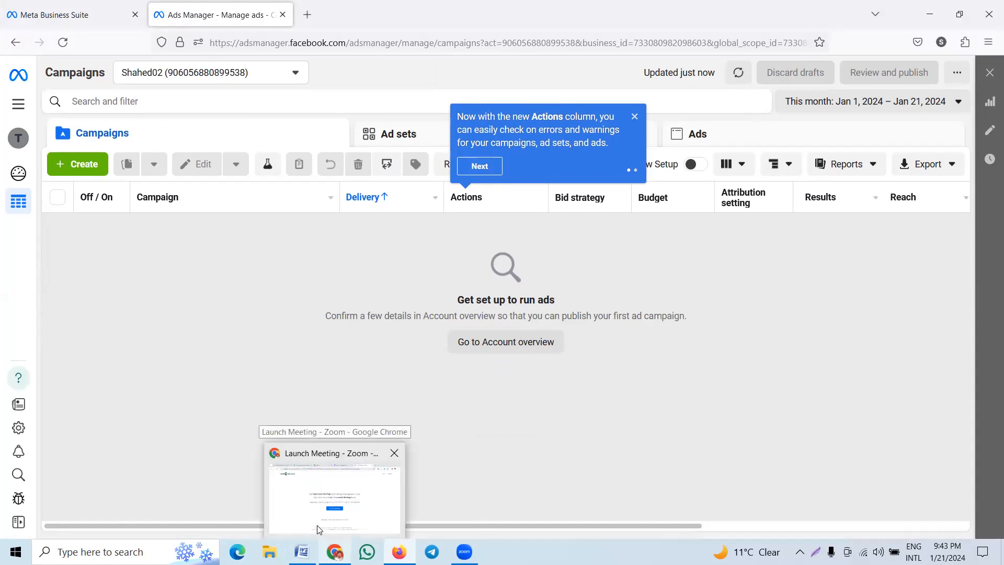
pyautogui.click(335, 489)
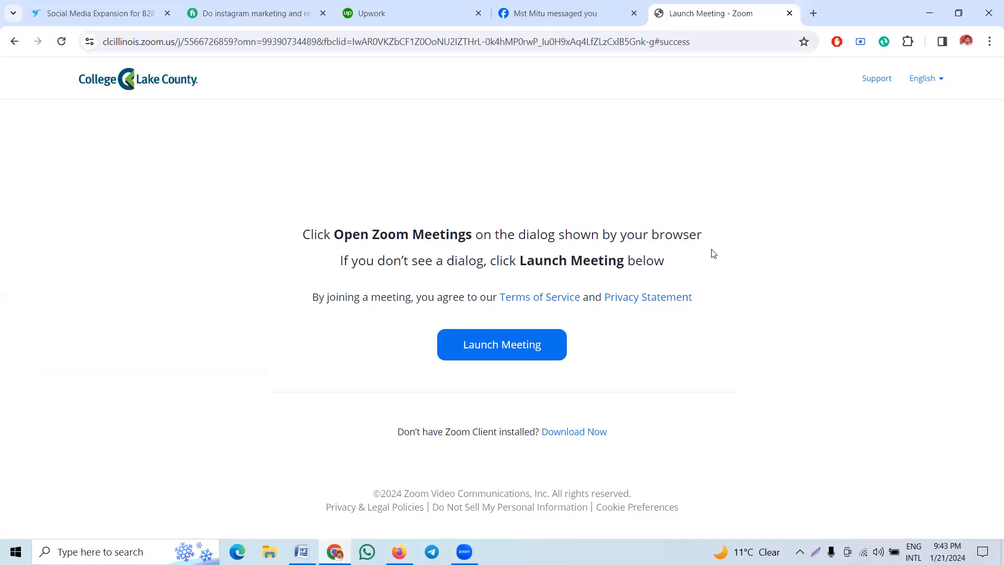
pyautogui.hotkey('ctrl', 'shift', 'Tab')
pyautogui.click(929, 258)
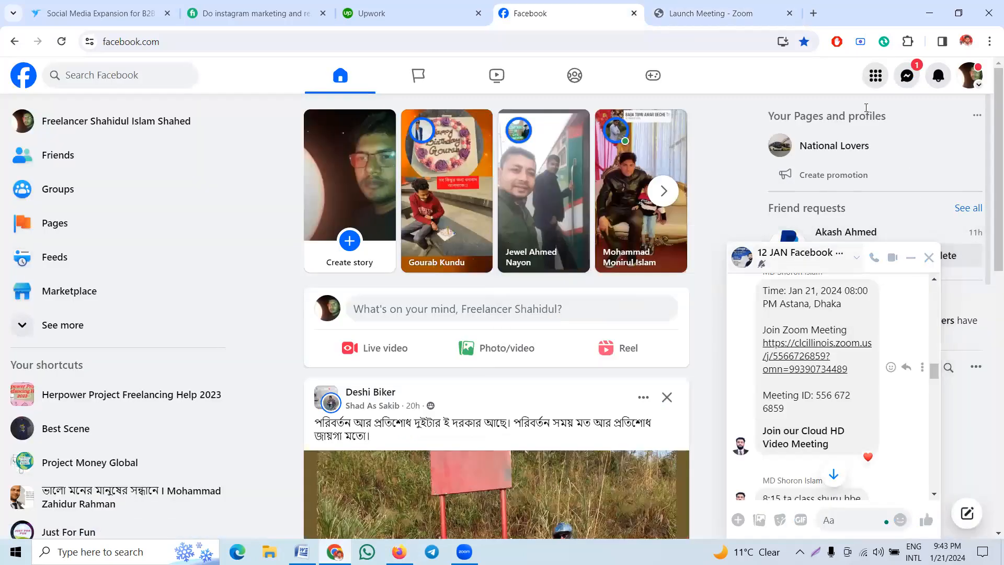
pyautogui.hotkey('ctrl', 'Tab')
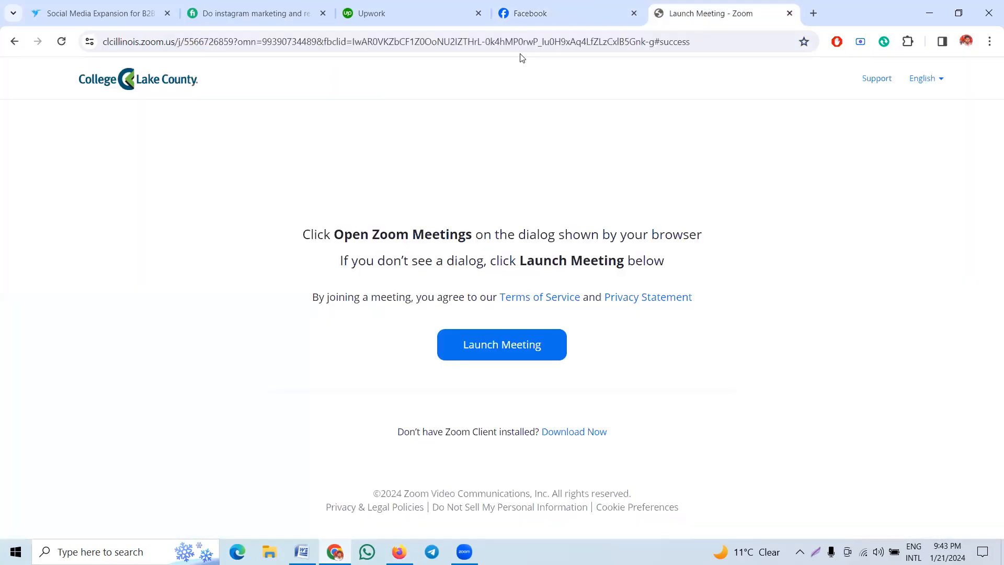
pyautogui.hotkey('ctrl', 'shift', 'Tab')
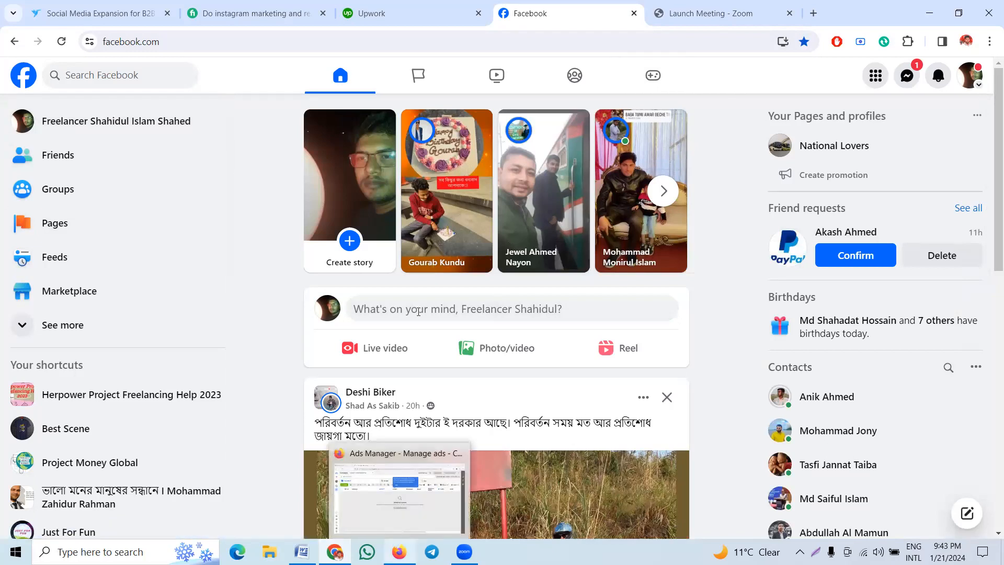
# Switch to Firefox, look through the available ad accounts in Ads Manager and dismiss the tip about the Actions column.
pyautogui.click(399, 550)
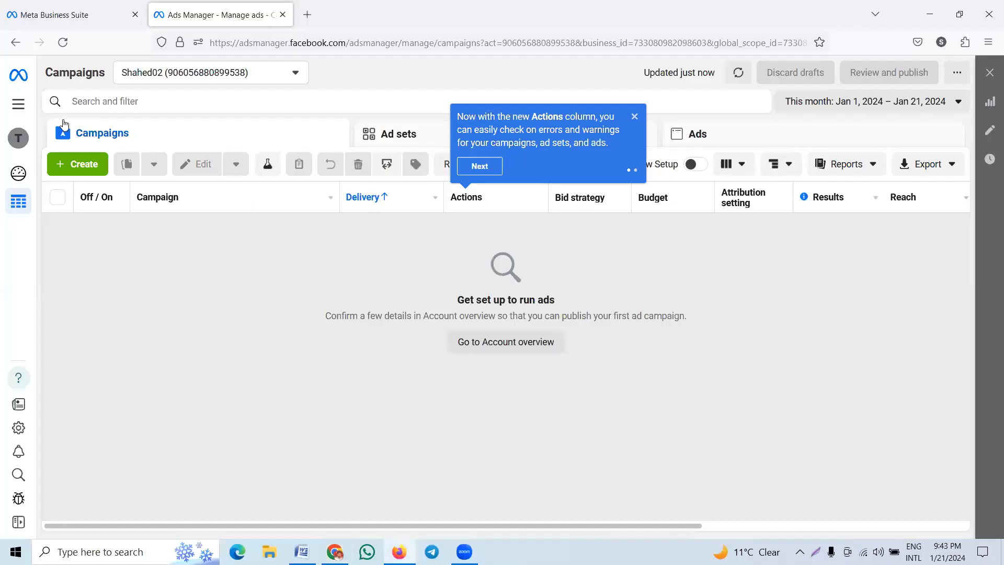
pyautogui.click(195, 79)
pyautogui.click(207, 165)
pyautogui.scroll(-1, 194, 182)
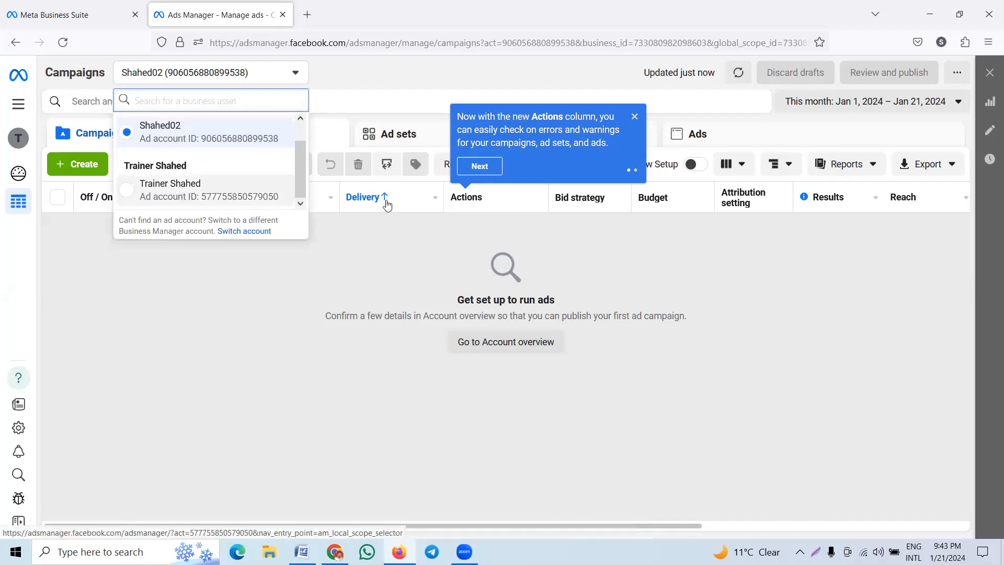
pyautogui.click(634, 116)
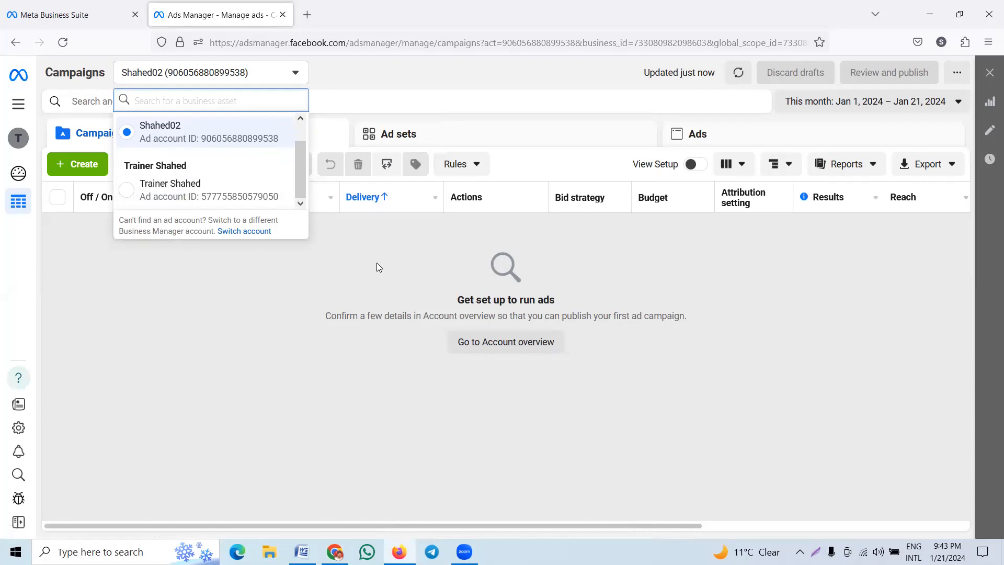
pyautogui.click(378, 267)
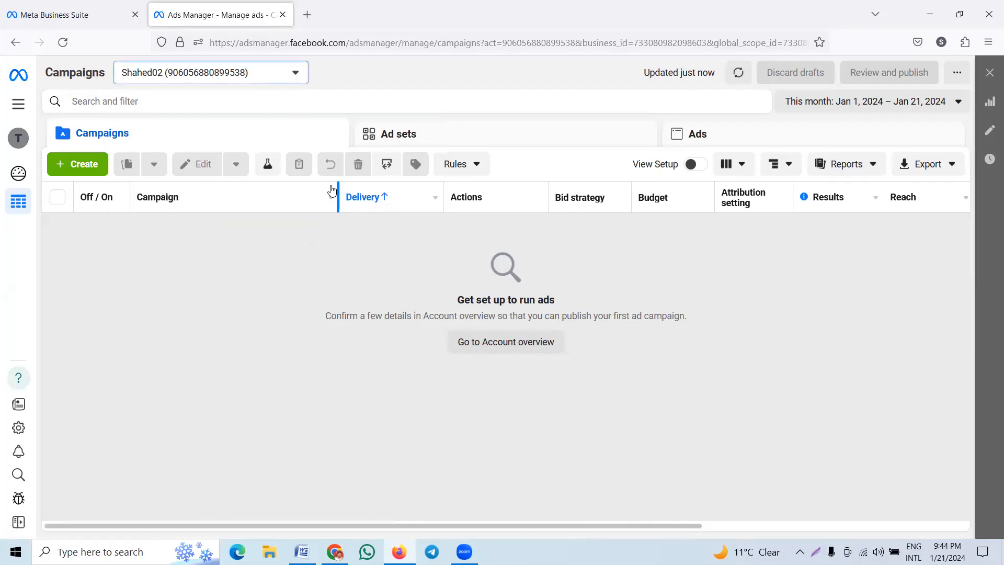
# Look at the Facebook home page in Chrome, return to Firefox and view the list of ad accounts grouped by business.
pyautogui.click(335, 552)
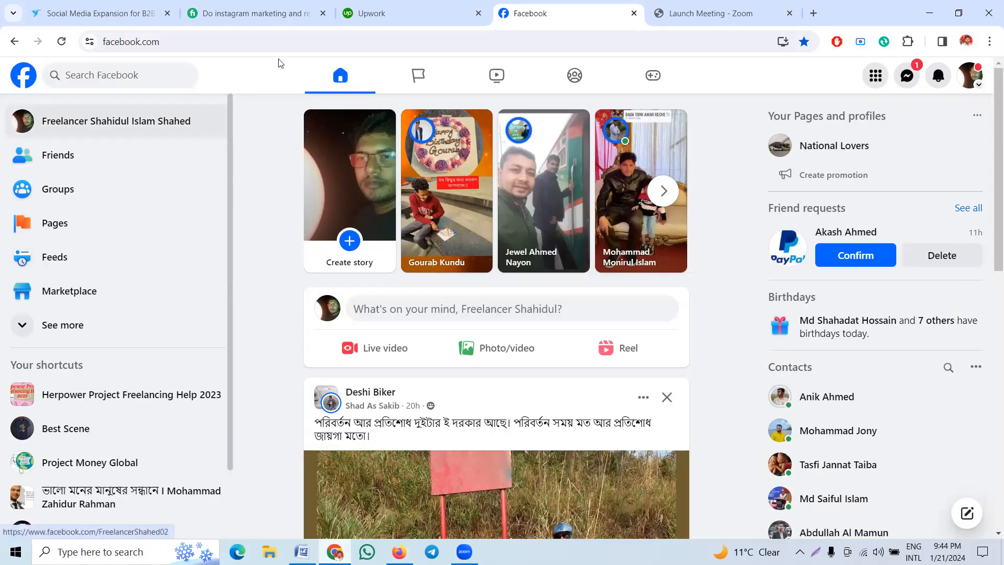
pyautogui.click(399, 552)
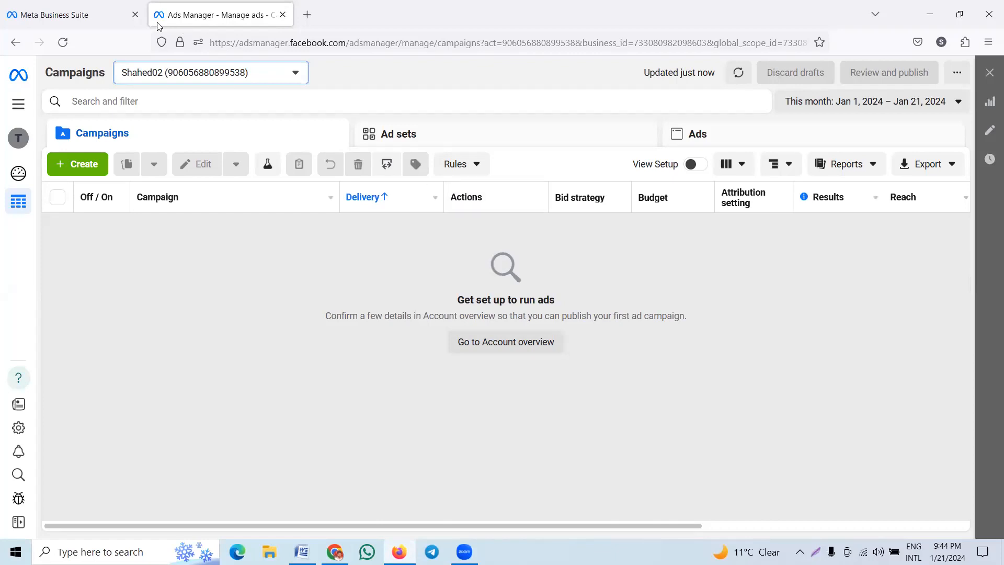
pyautogui.click(188, 76)
pyautogui.click(207, 169)
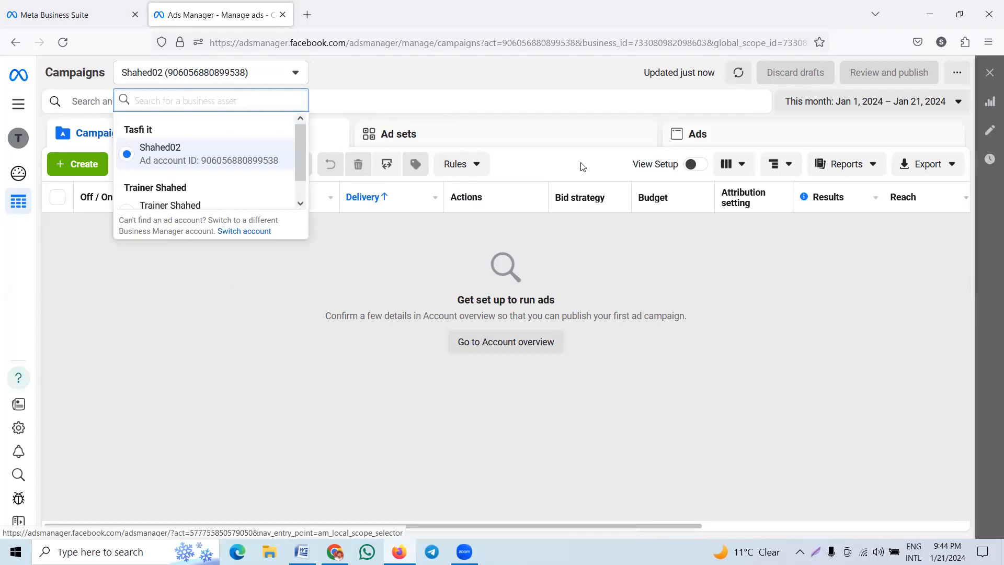